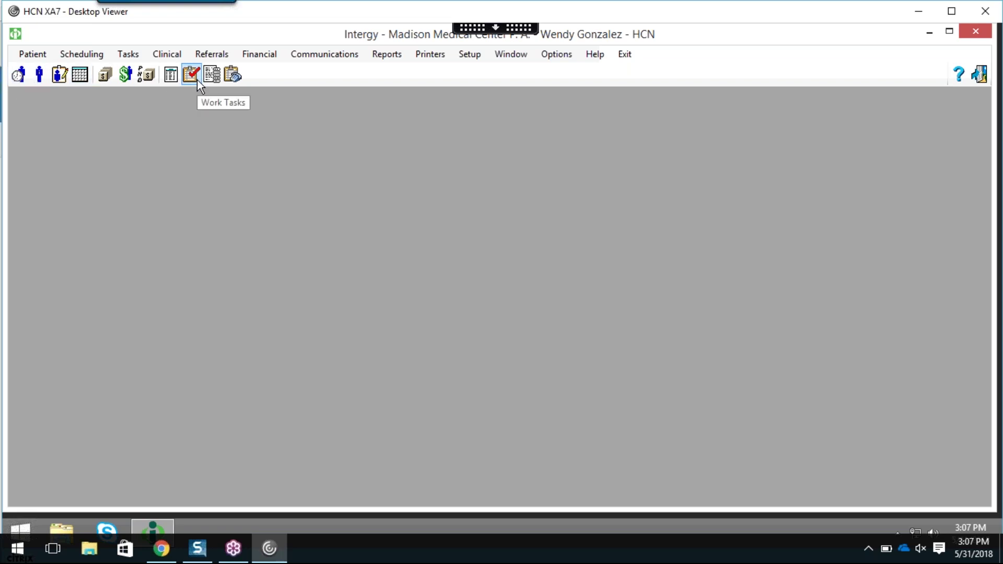
- Reset the user toolbar to its default icon set and save it
click(567, 56)
click(569, 88)
click(255, 345)
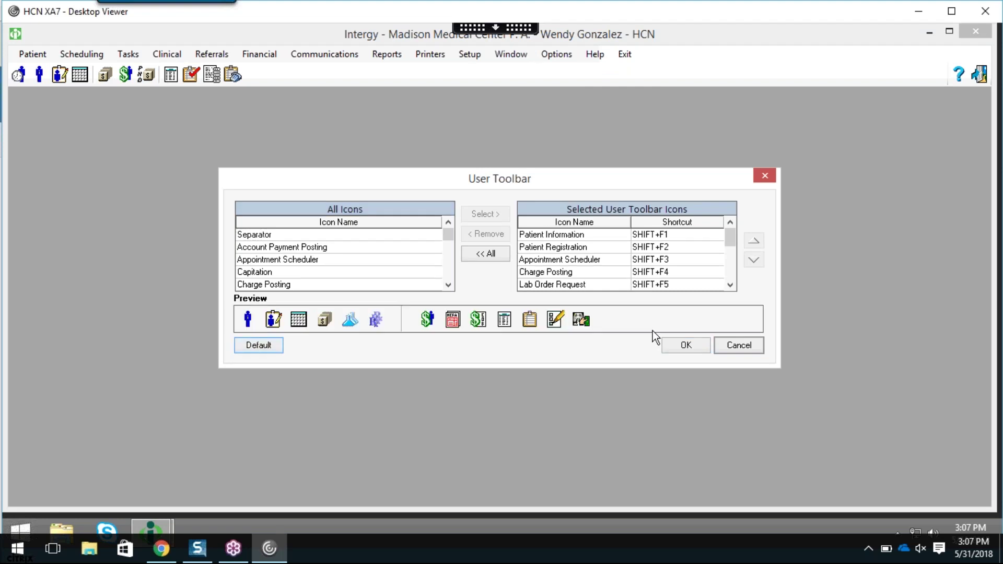
click(700, 351)
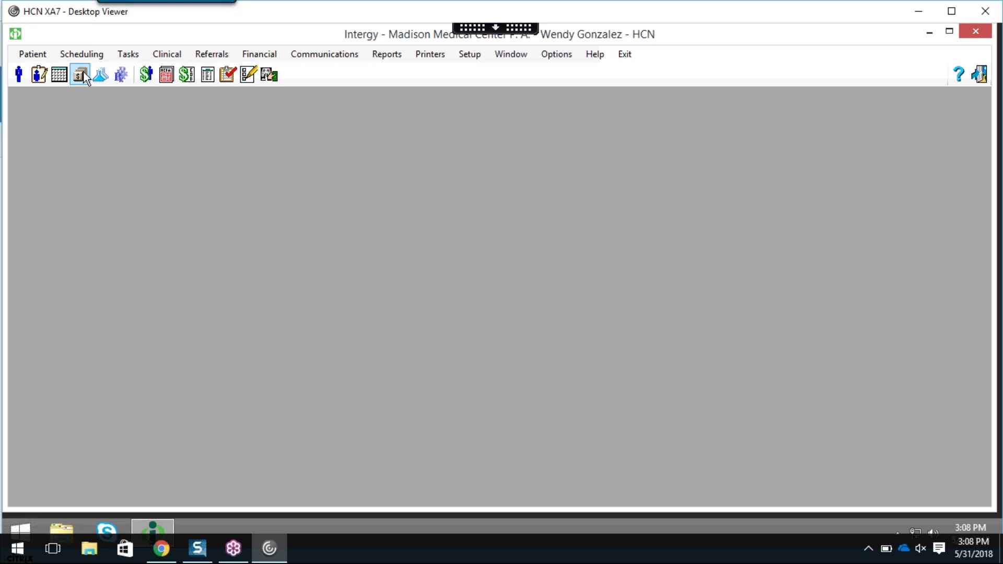
click(269, 57)
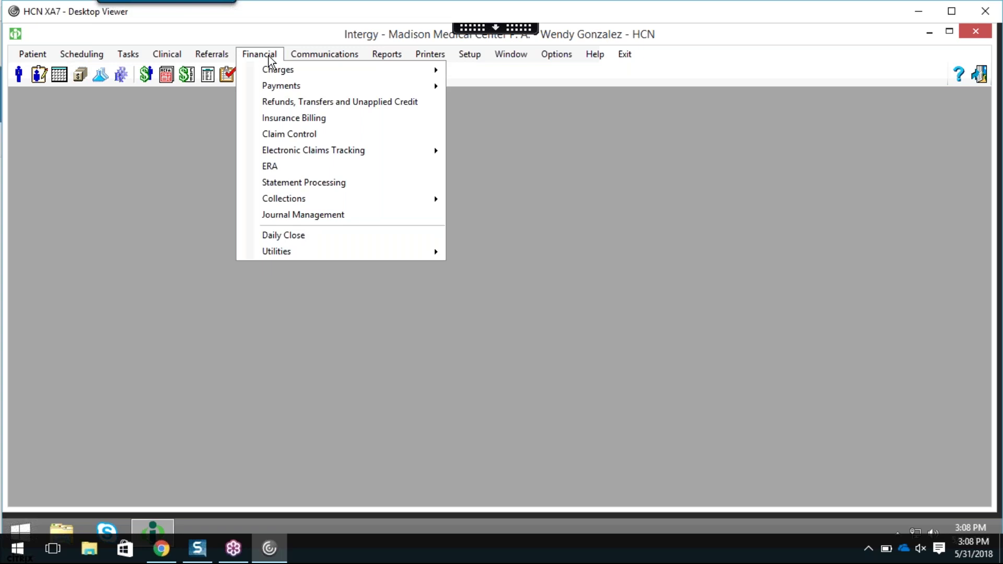
mouse_move(280, 75)
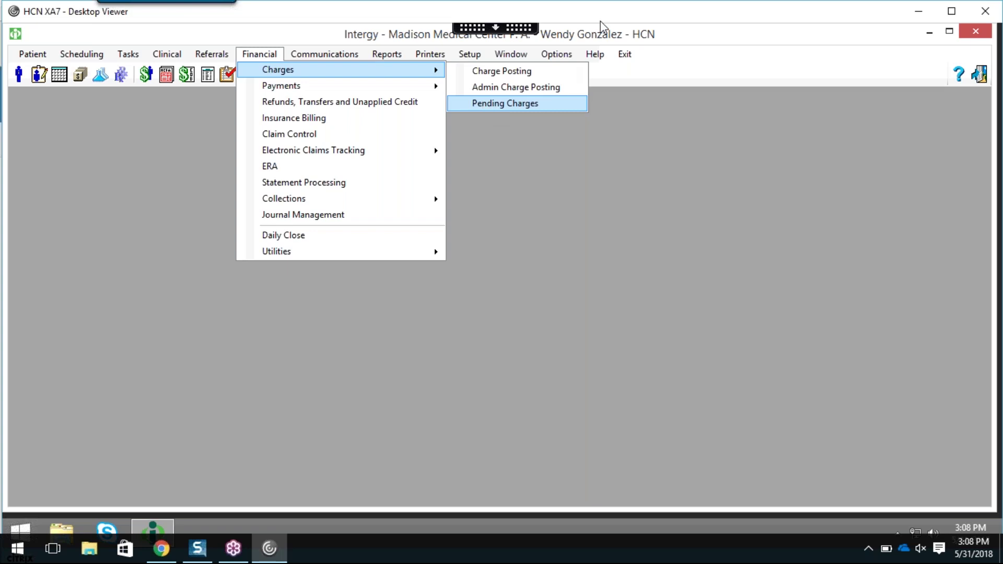
click(470, 54)
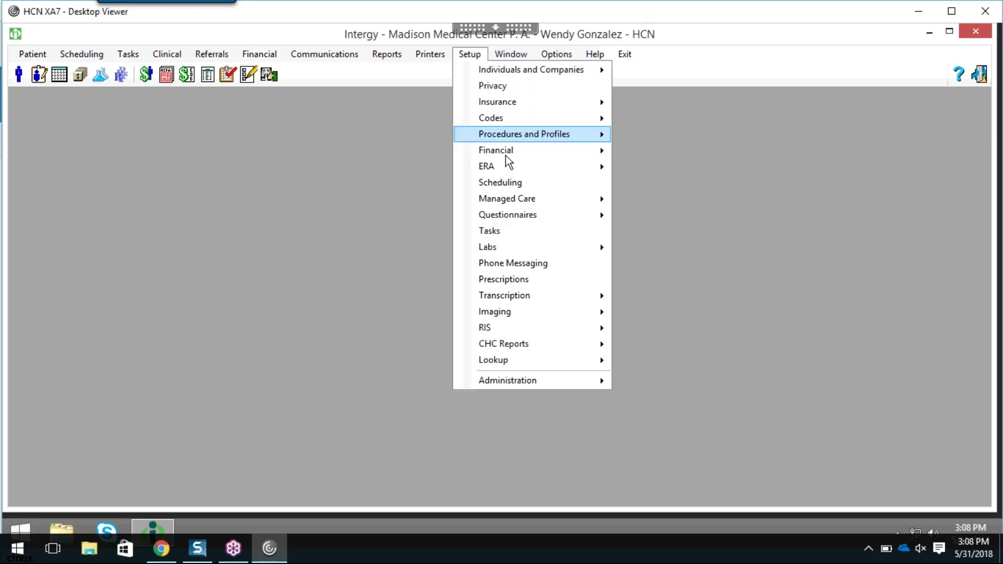
click(354, 142)
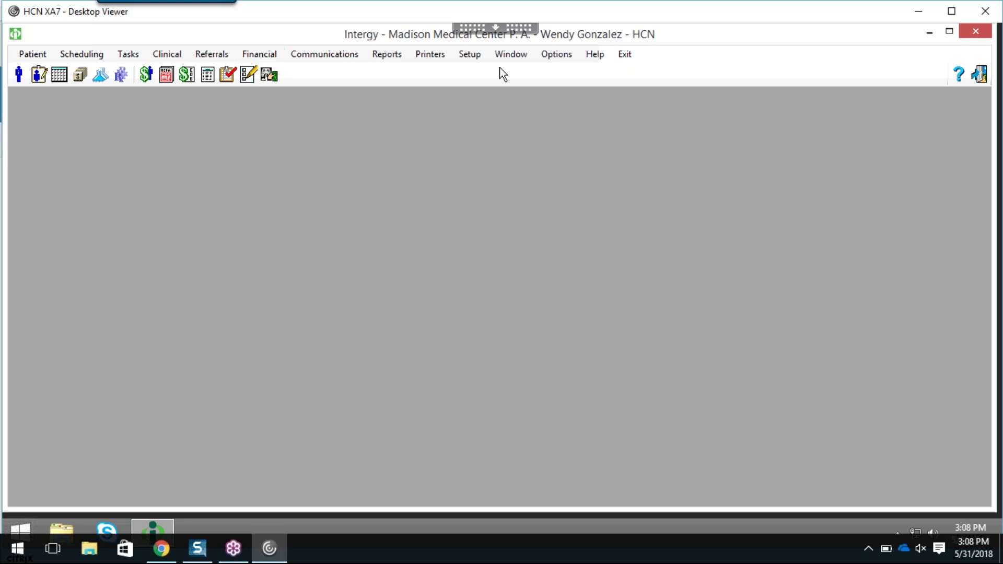
- Open the user toolbar settings and add the Pending Charges icon to the selected toolbar icons
click(562, 57)
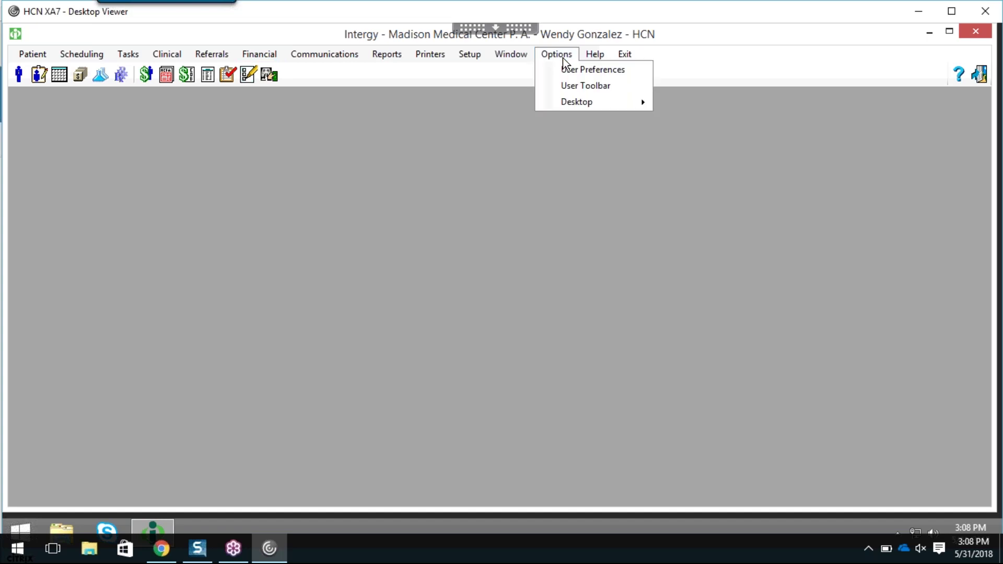
click(598, 86)
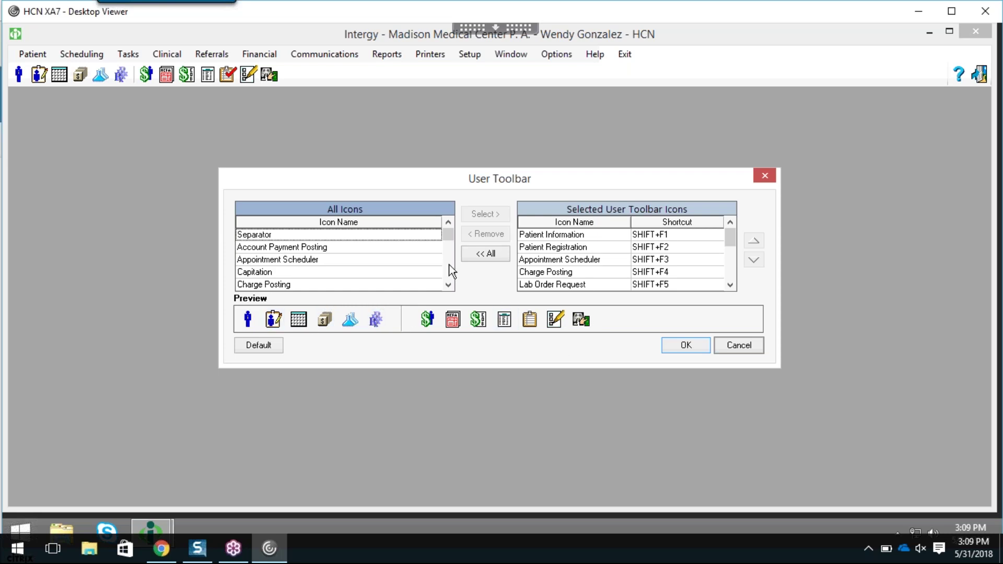
double_click(448, 285)
click(448, 285)
click(448, 285)
click(448, 285)
click(448, 284)
click(448, 285)
click(448, 285)
click(448, 284)
click(449, 285)
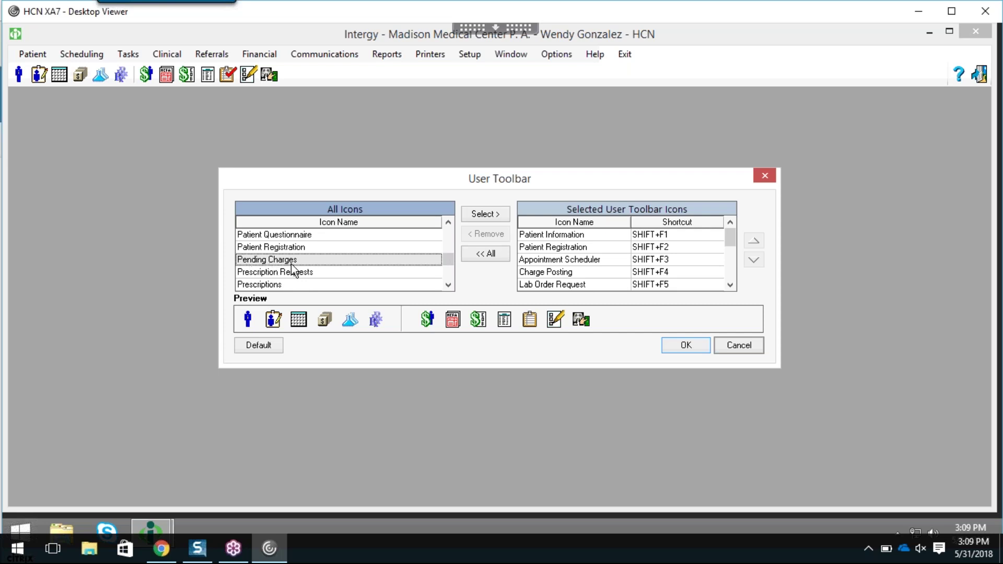
click(490, 217)
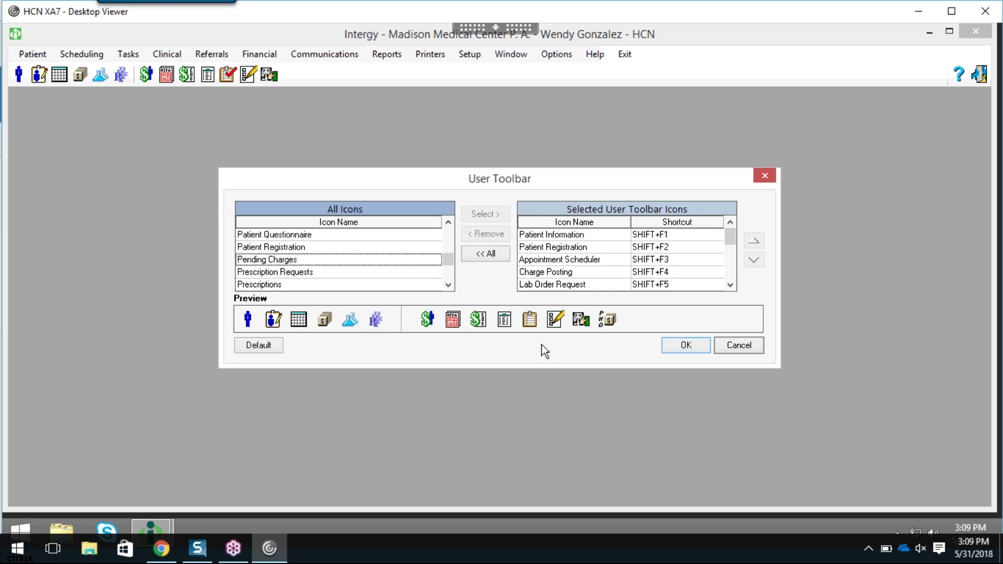
- Move the Pending Charges icon up the selected icon list until it directly follows Charge Posting
click(607, 319)
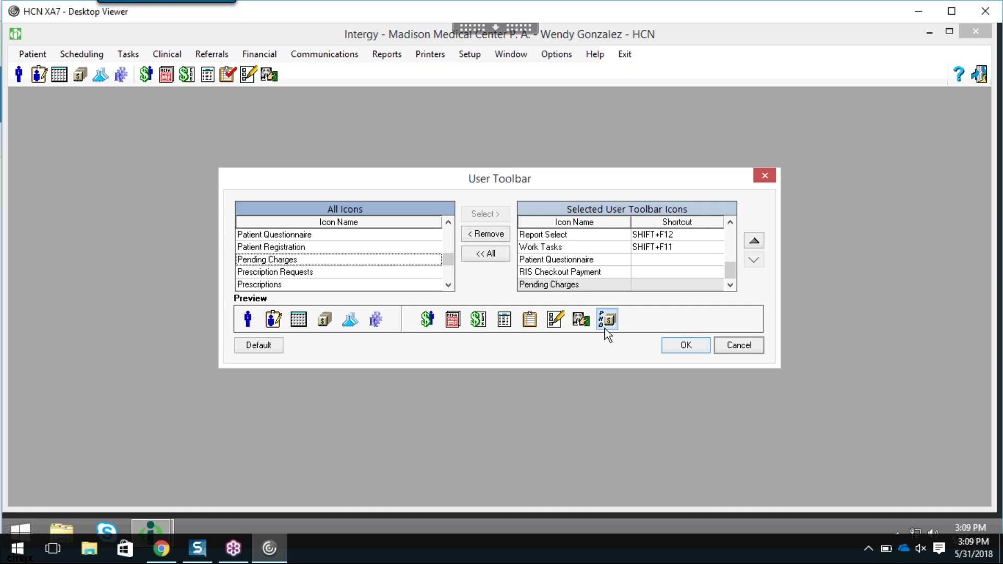
click(754, 240)
click(753, 241)
click(762, 242)
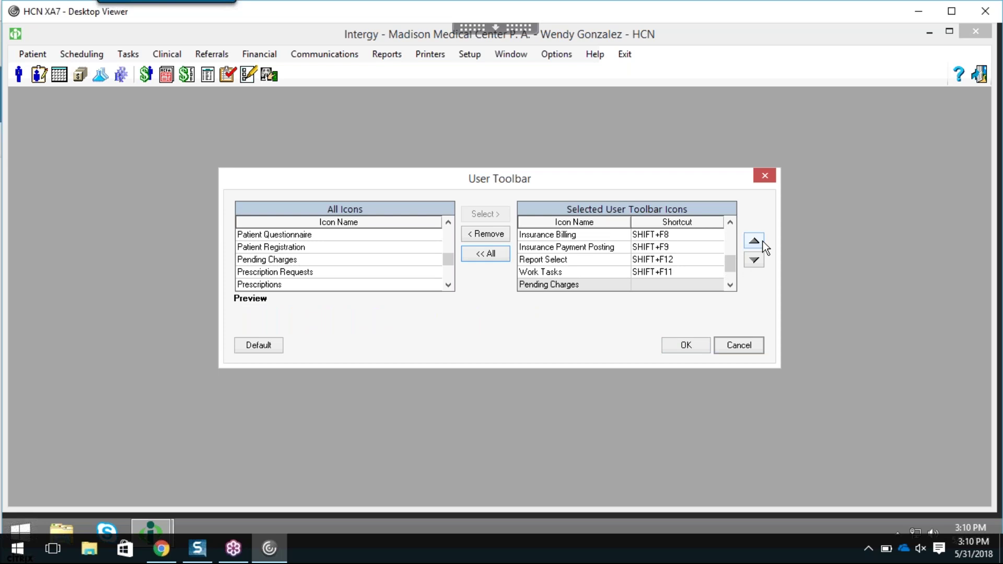
click(763, 241)
click(763, 242)
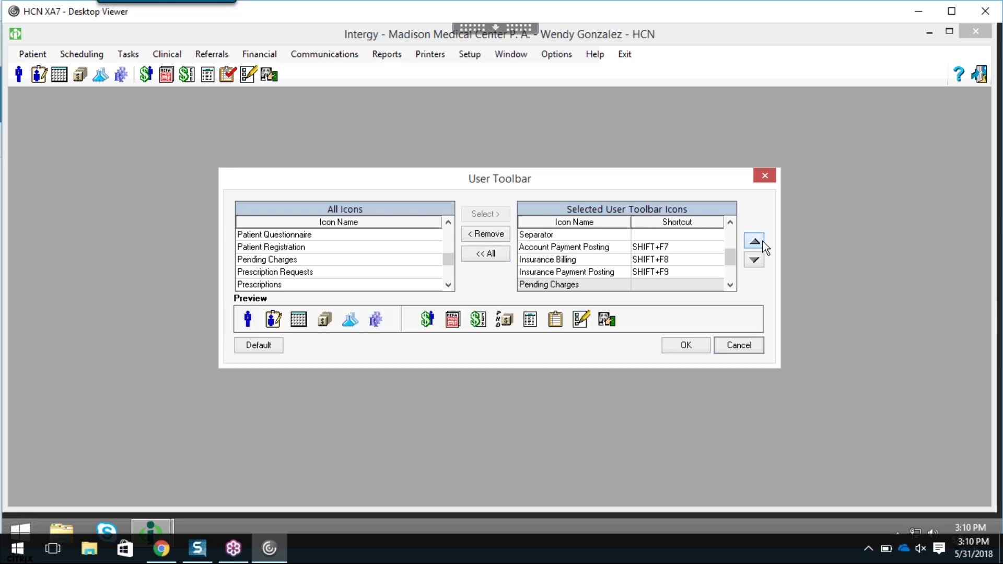
click(763, 241)
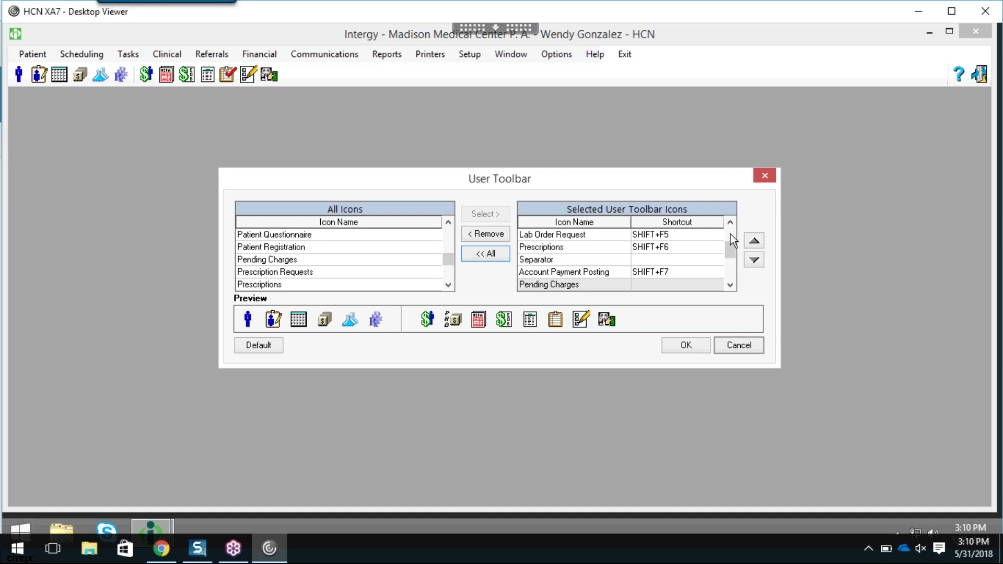
click(760, 239)
click(760, 239)
click(760, 240)
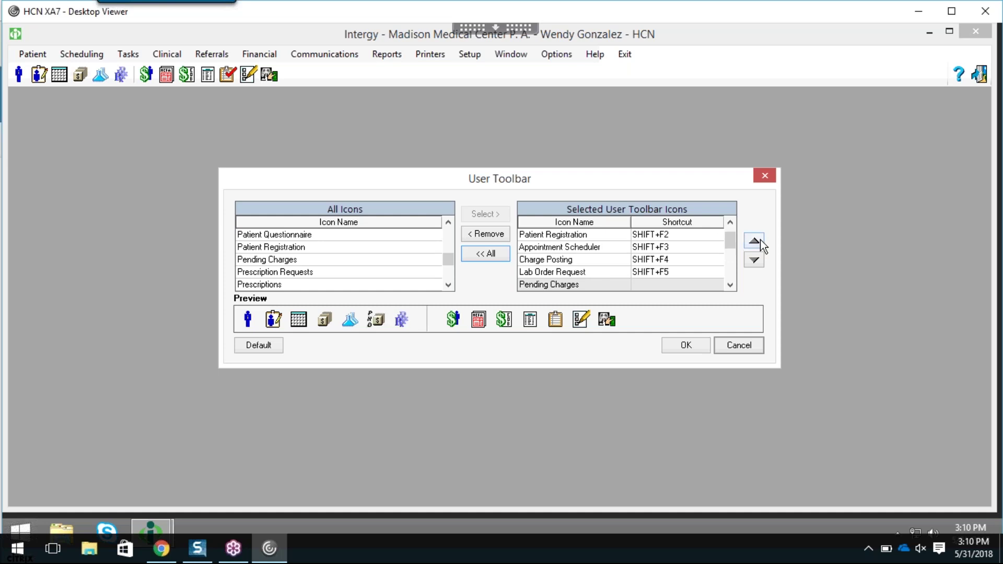
click(759, 240)
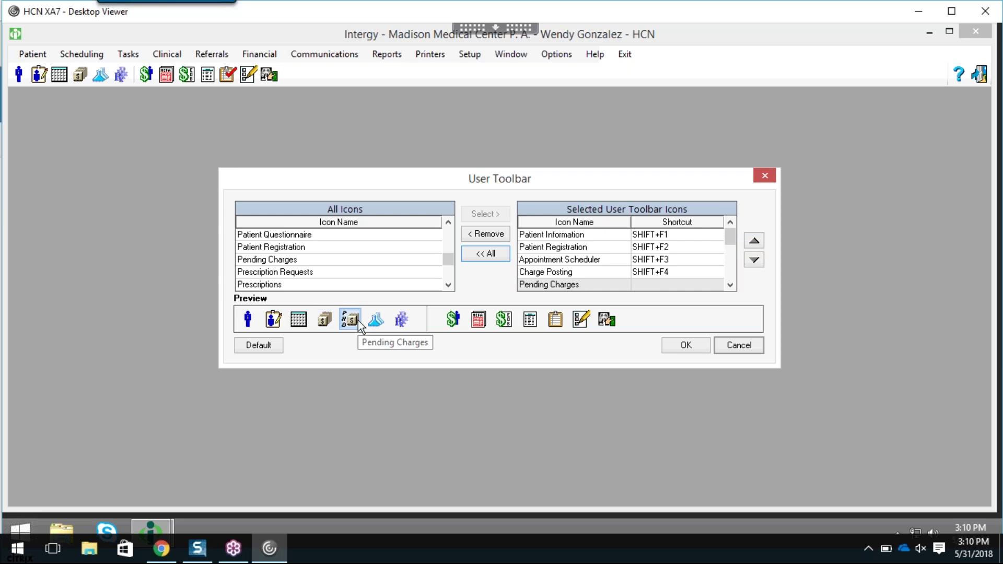
- Move Charge Posting directly after Patient Information, place Pending Charges right behind it, and save the toolbar
click(575, 272)
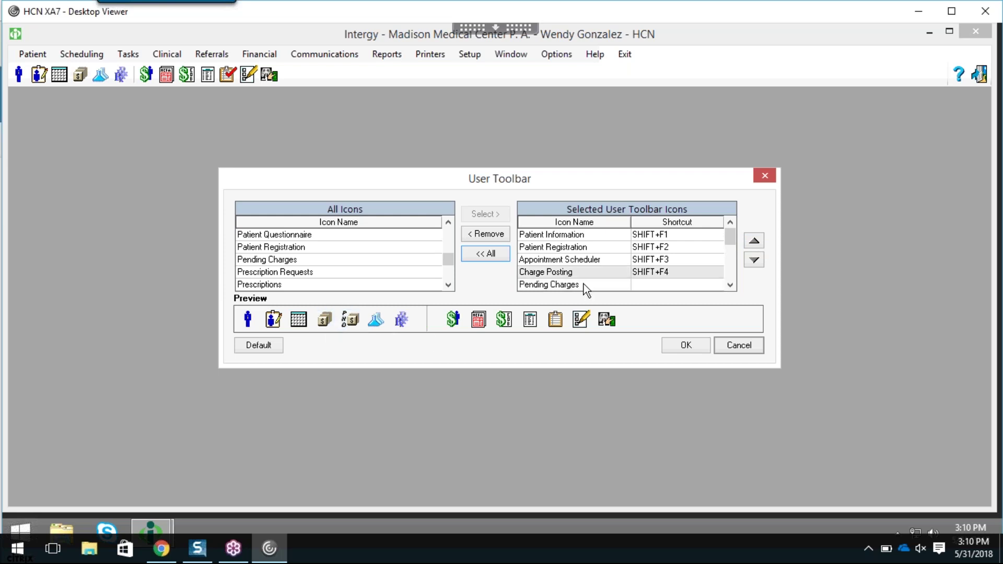
click(752, 240)
click(752, 240)
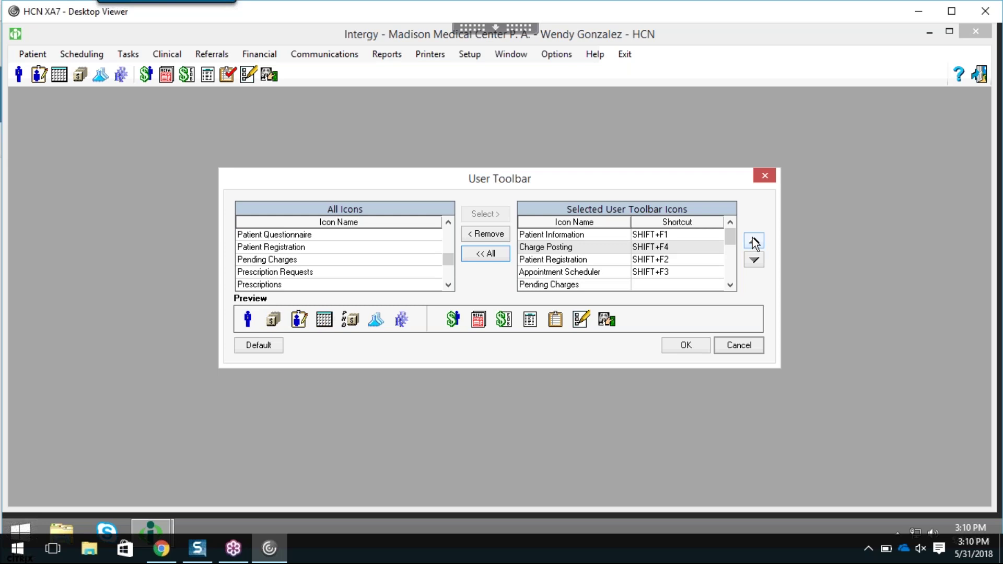
click(357, 321)
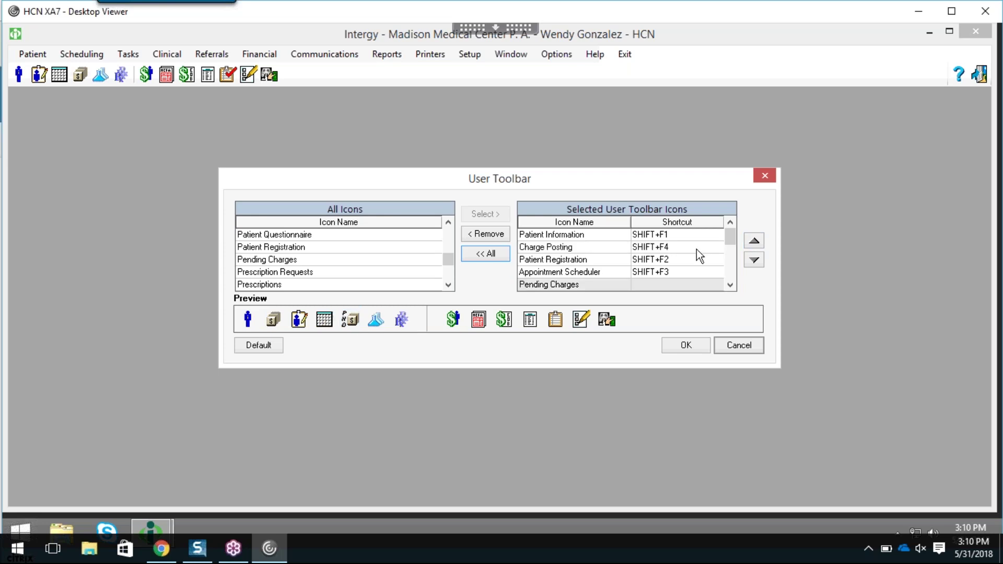
click(752, 245)
click(752, 245)
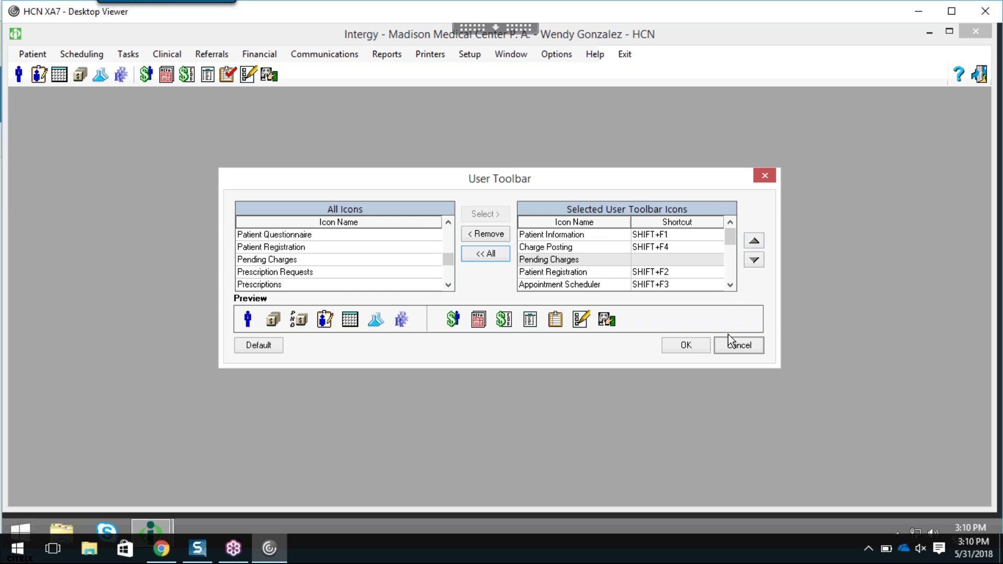
click(698, 347)
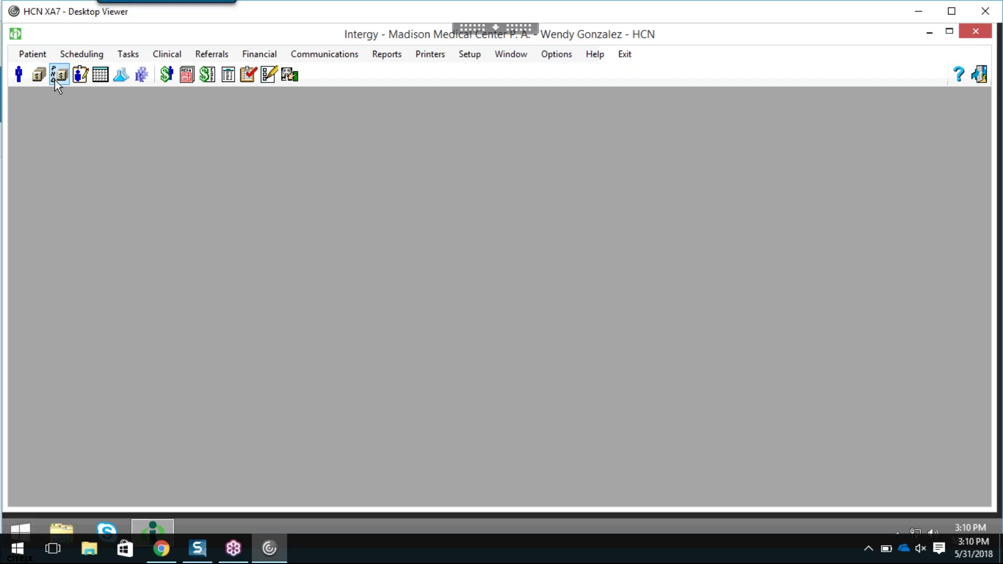
- Open Journal Management and review the closed journals and the open General journal's details
click(264, 58)
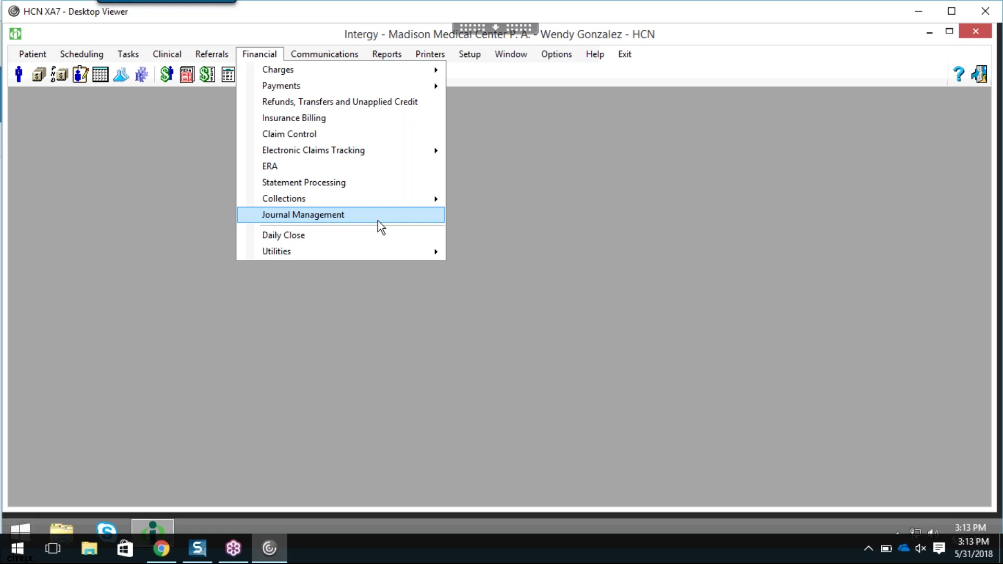
click(377, 220)
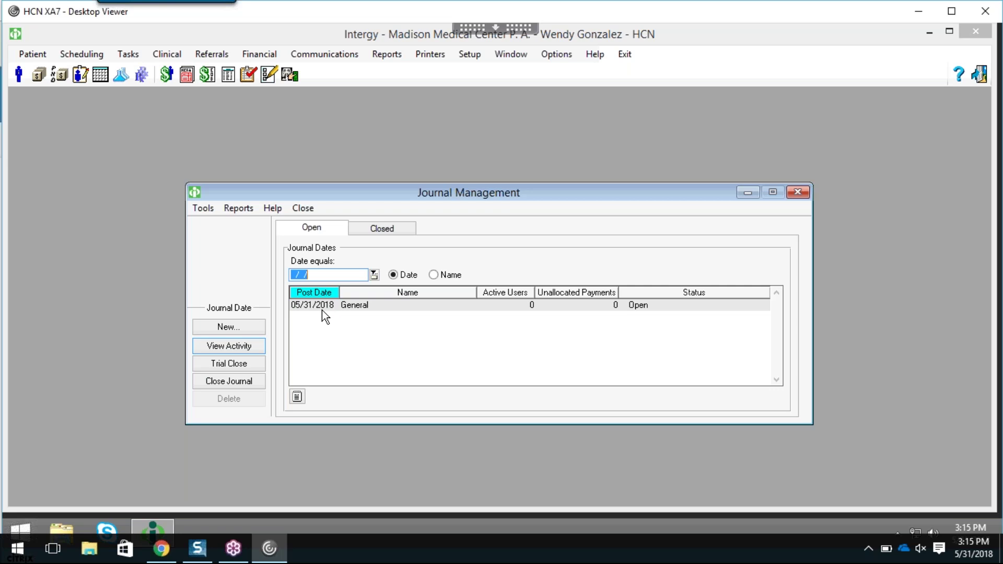
click(397, 227)
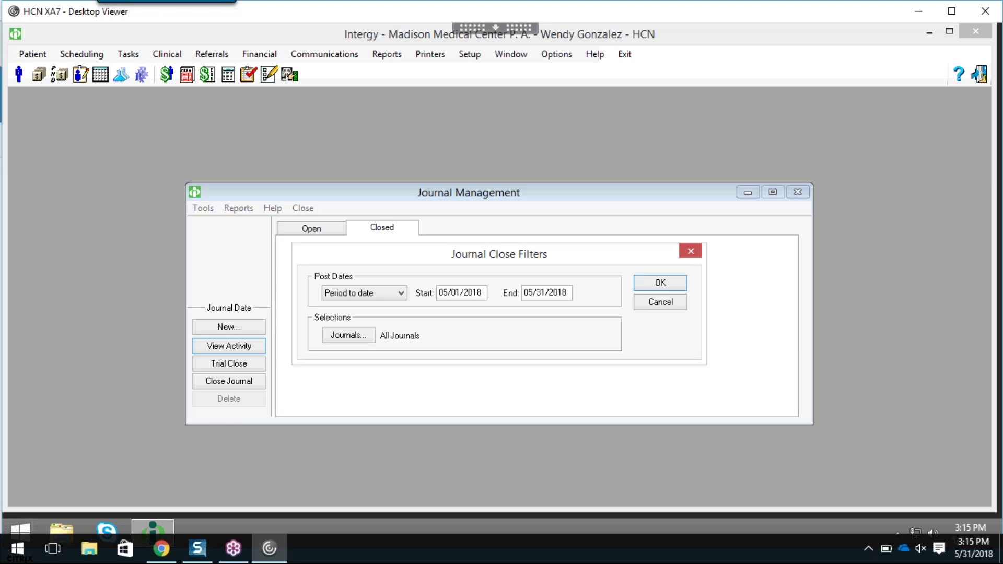
click(648, 305)
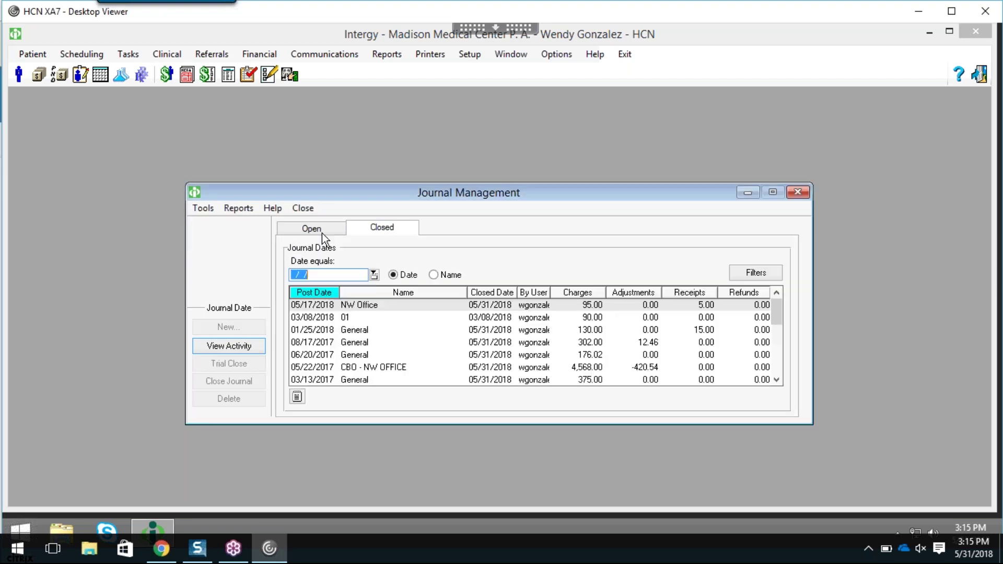
click(322, 229)
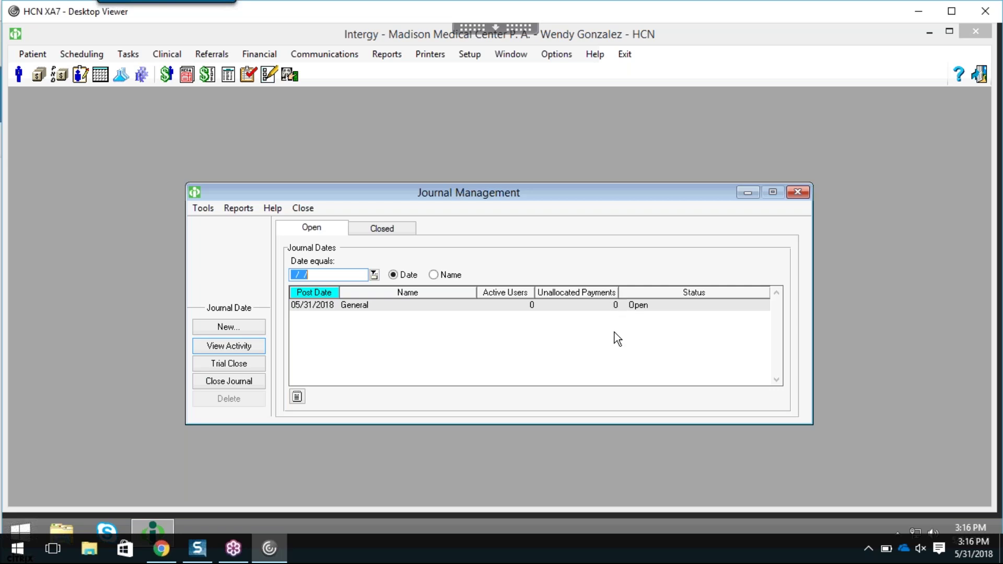
click(656, 307)
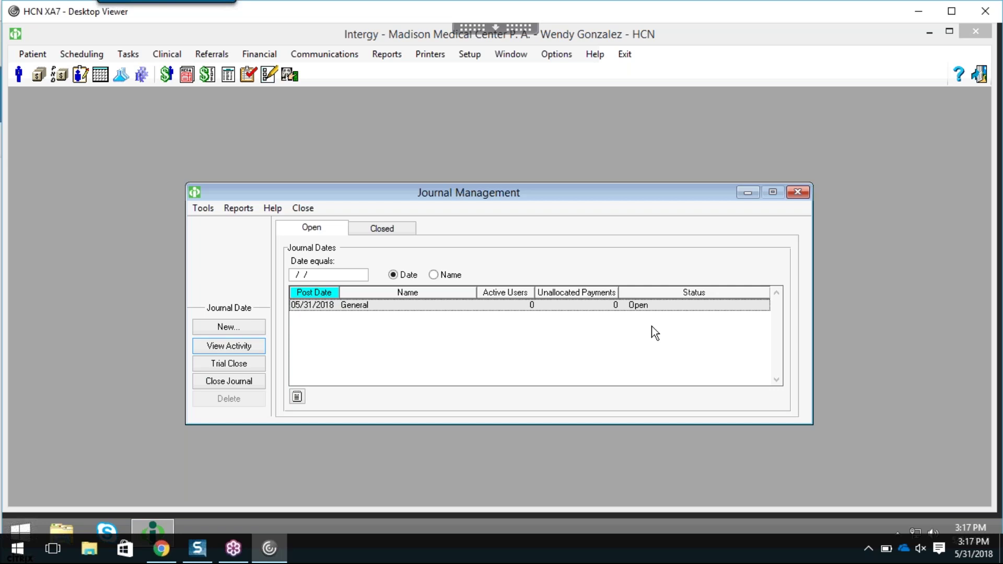
click(263, 54)
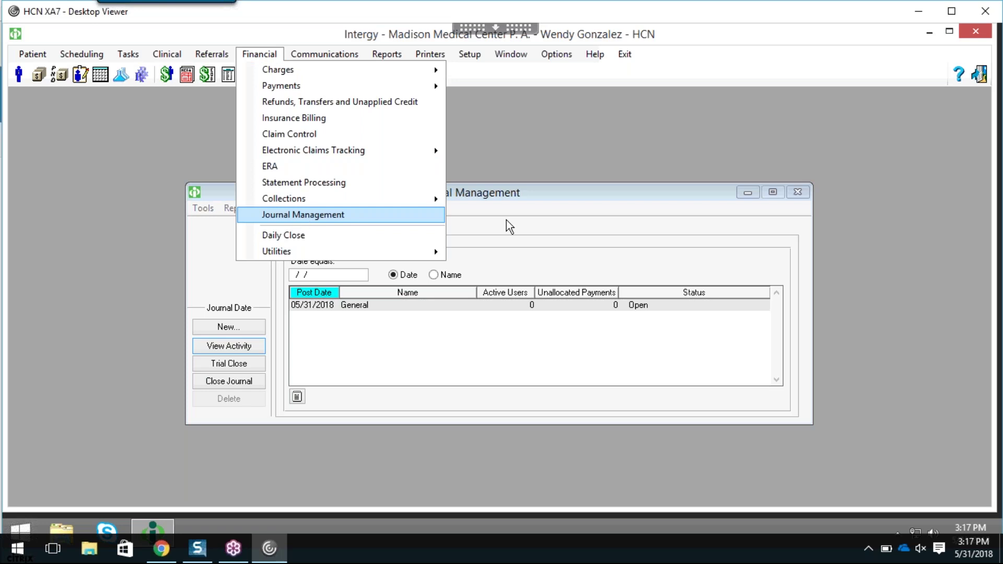
click(560, 213)
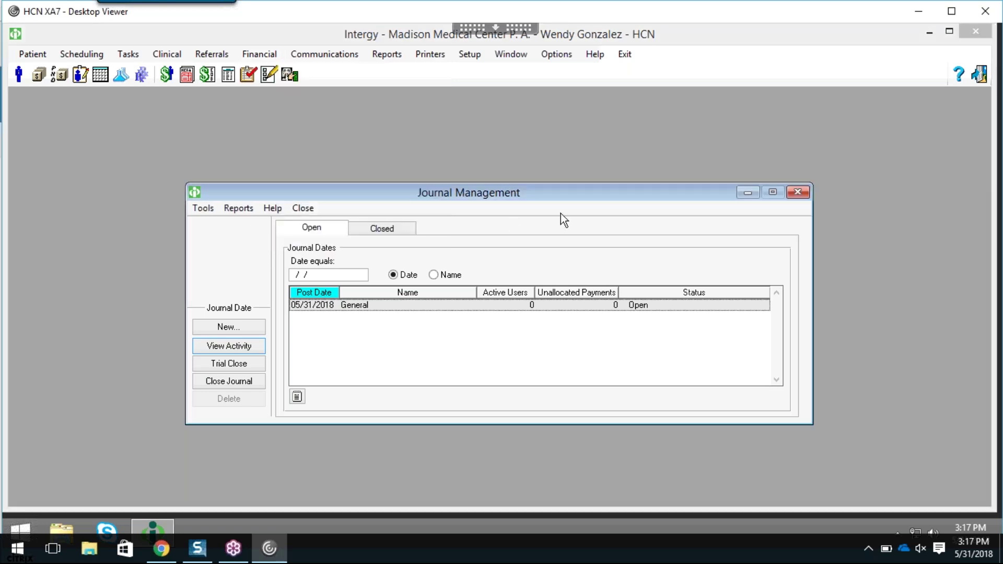
- Start a new journal day for the General journal, edit its post date, and close the entry without saving
click(235, 328)
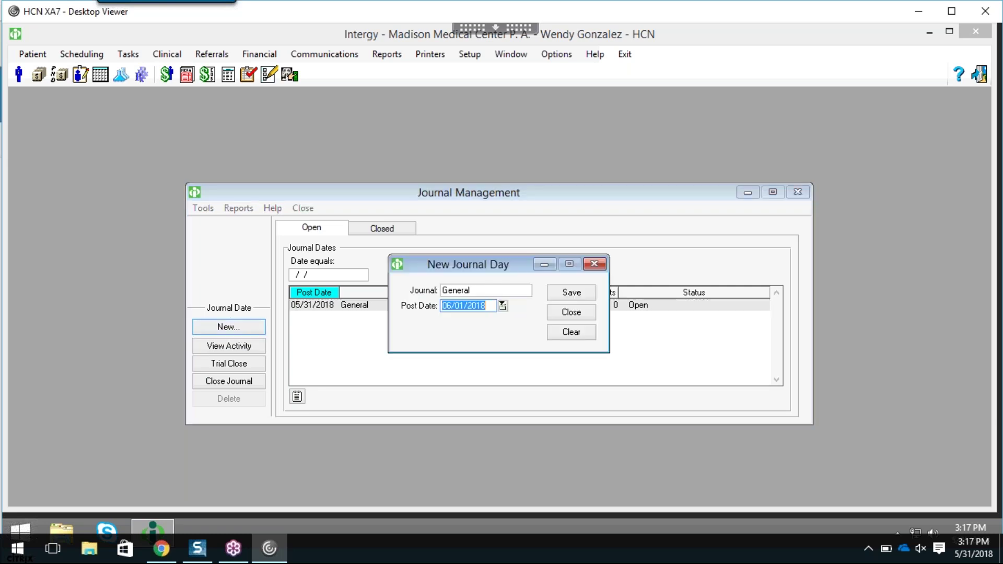
key(shift+Tab)
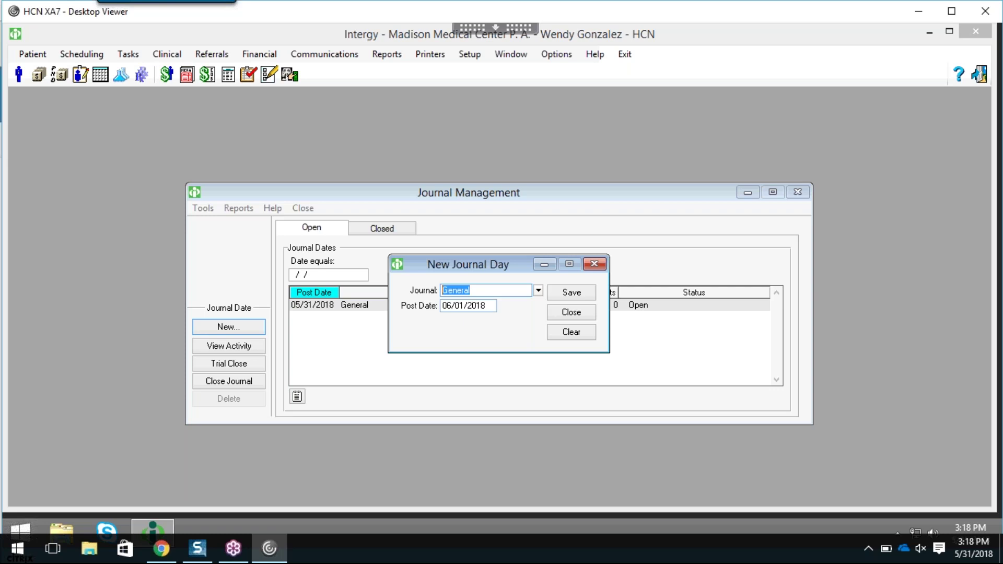
click(481, 306)
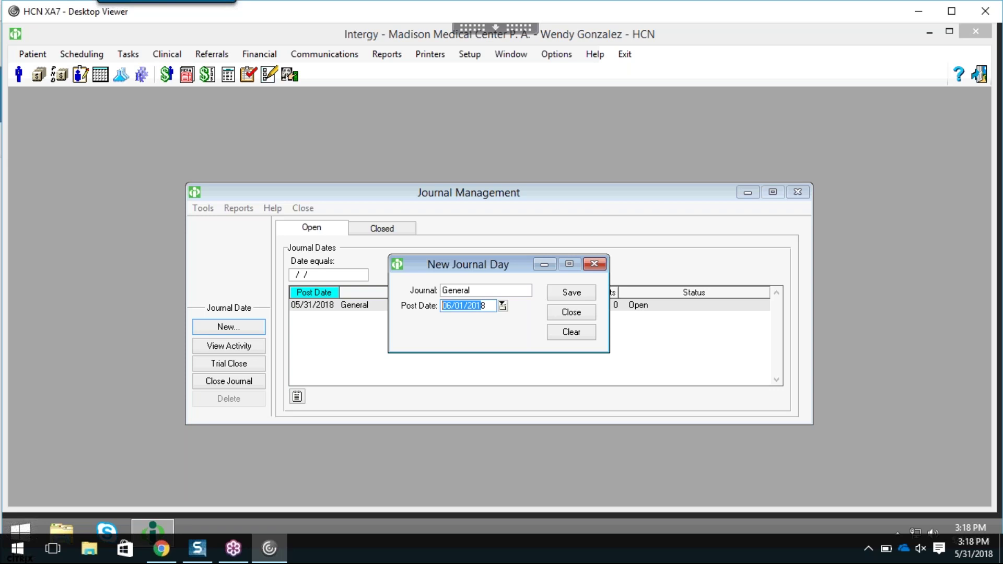
double_click(494, 305)
key(t)
click(590, 312)
click(549, 331)
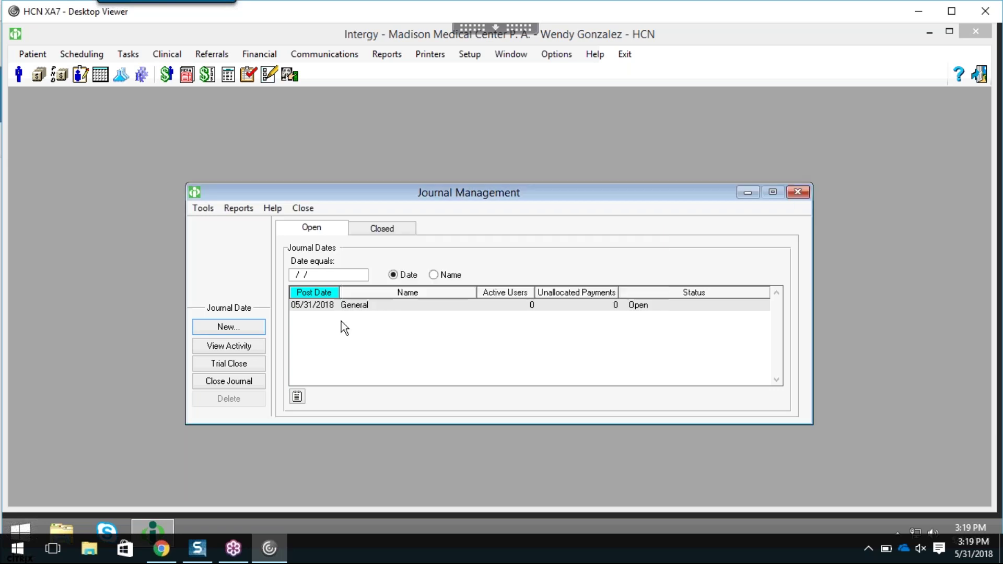
- Select the open General journal and close the Journal Management window
click(359, 305)
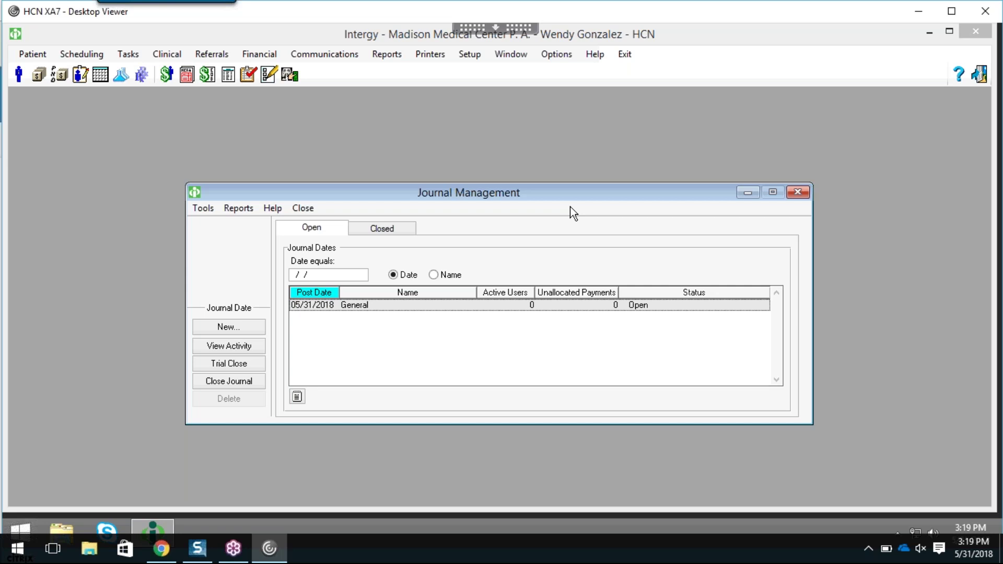
click(804, 193)
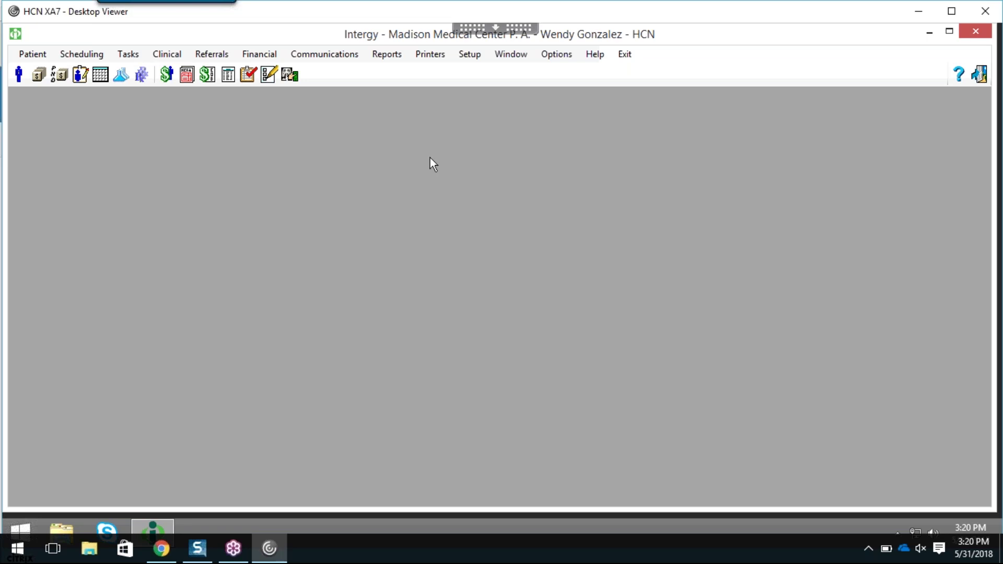
- View the Charge Posting patient selection without choosing anyone, and review the first listed patient's account financial summary in Patient Information
click(40, 78)
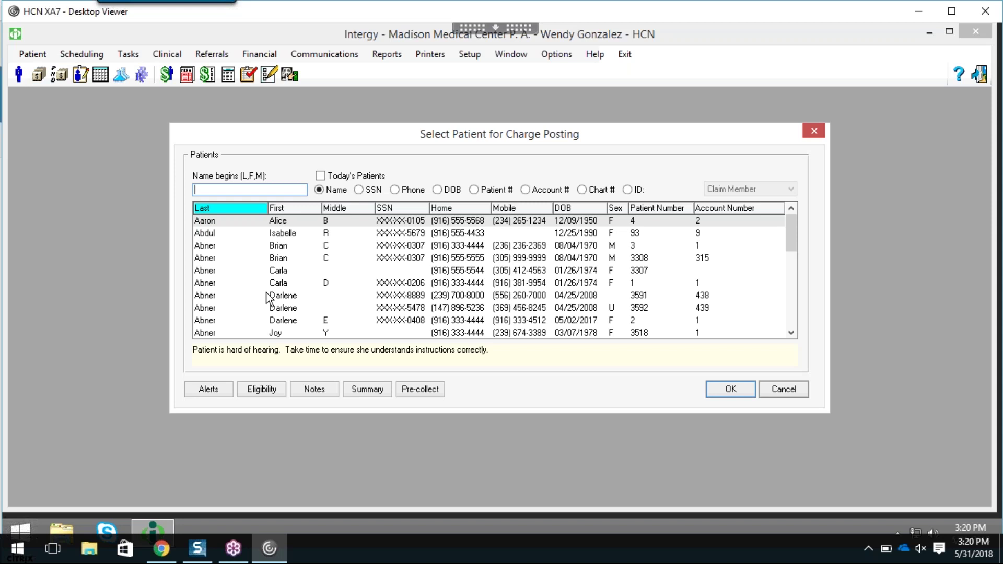
click(783, 390)
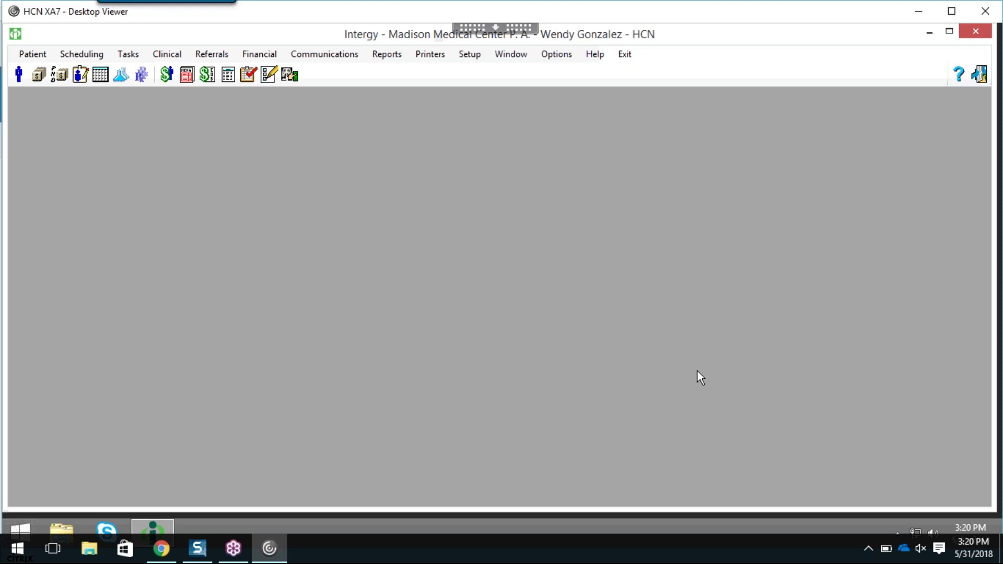
click(18, 78)
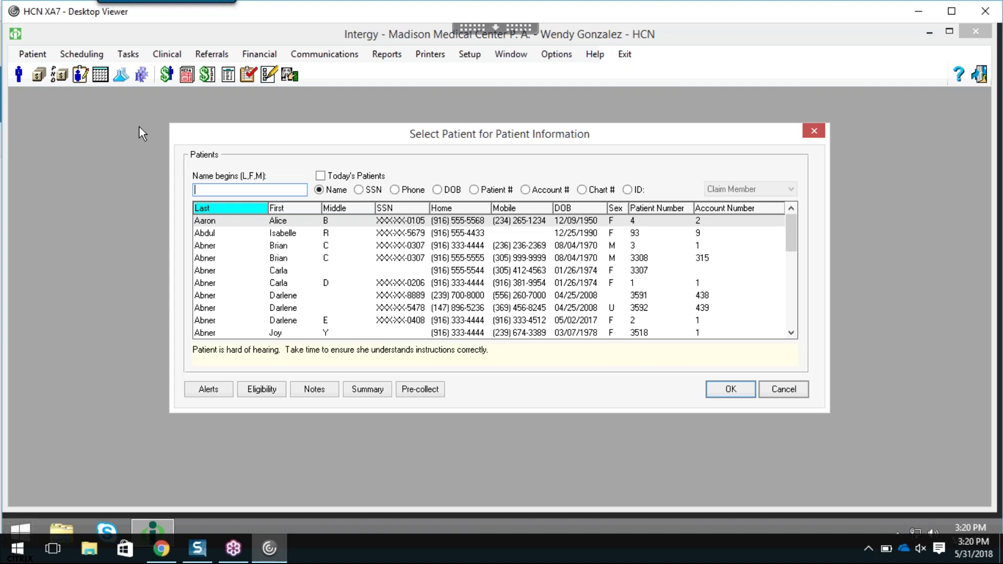
double_click(290, 221)
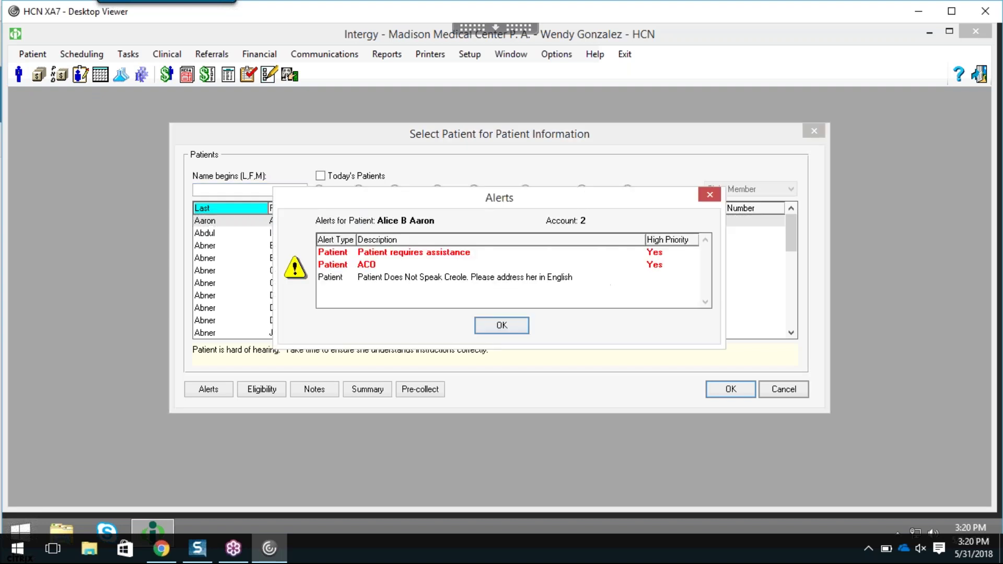
click(520, 324)
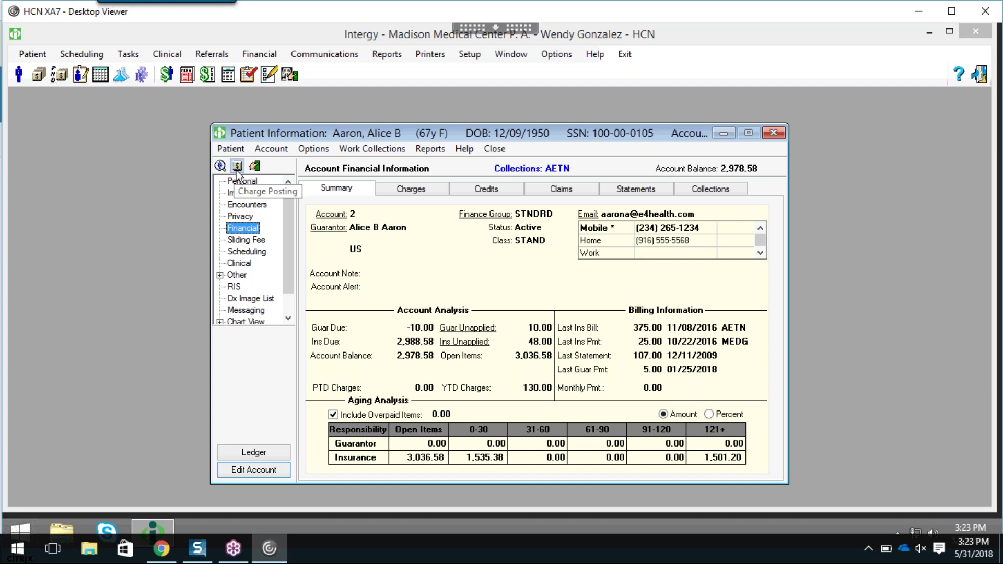
click(36, 79)
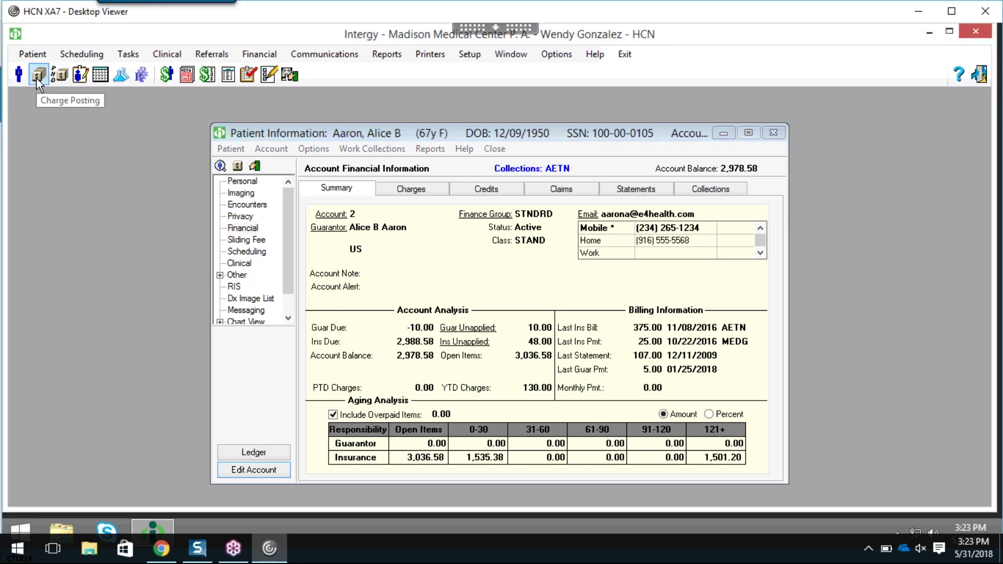
click(773, 134)
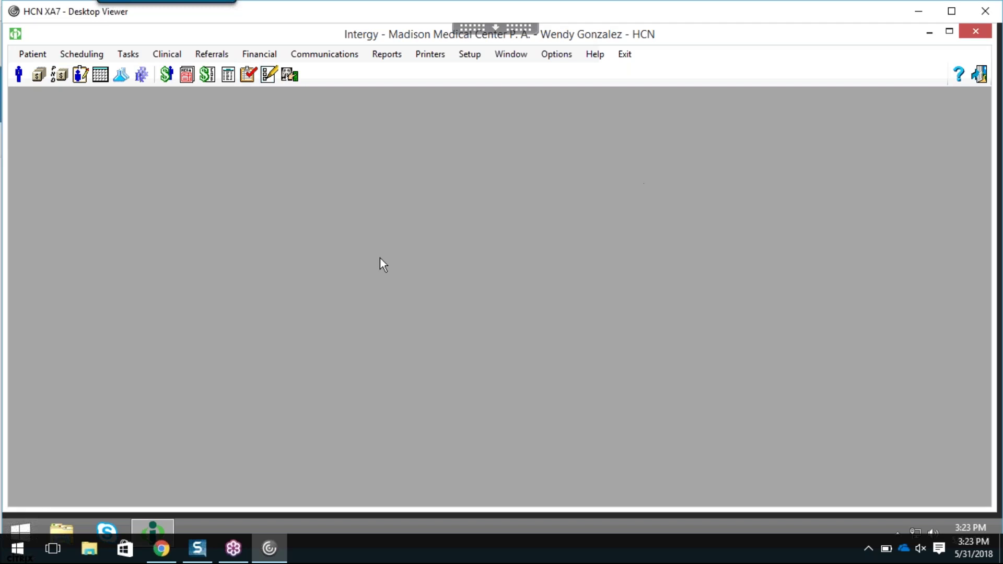
- Open Pending Charges, compare the list ordered by encounter, date and patient name, and leave it ordered by date
click(61, 74)
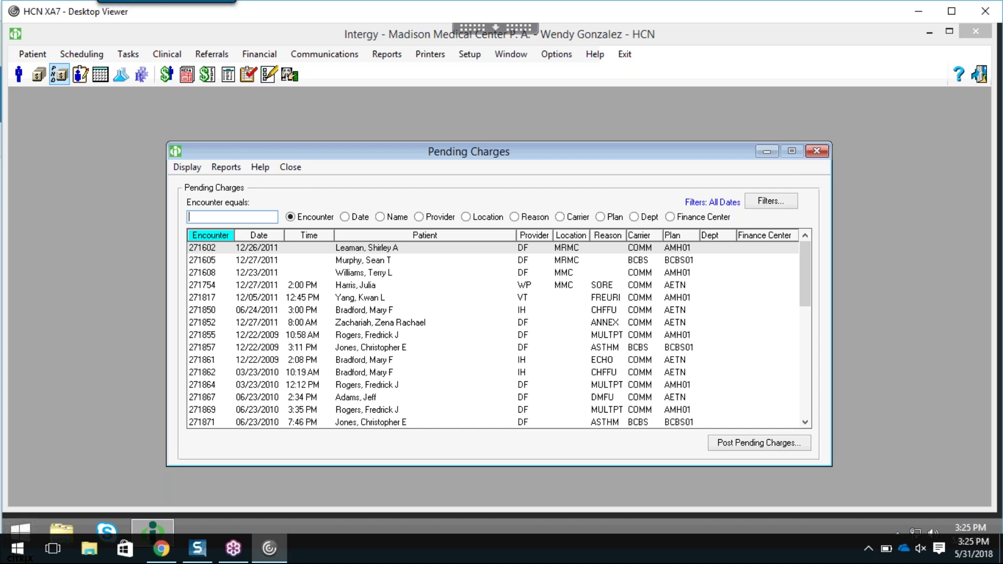
click(240, 303)
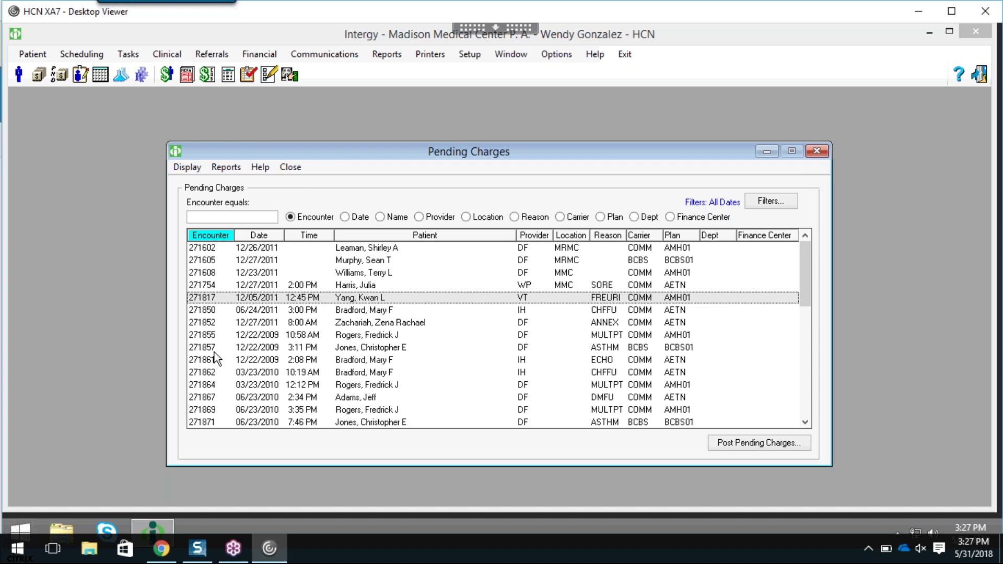
click(354, 212)
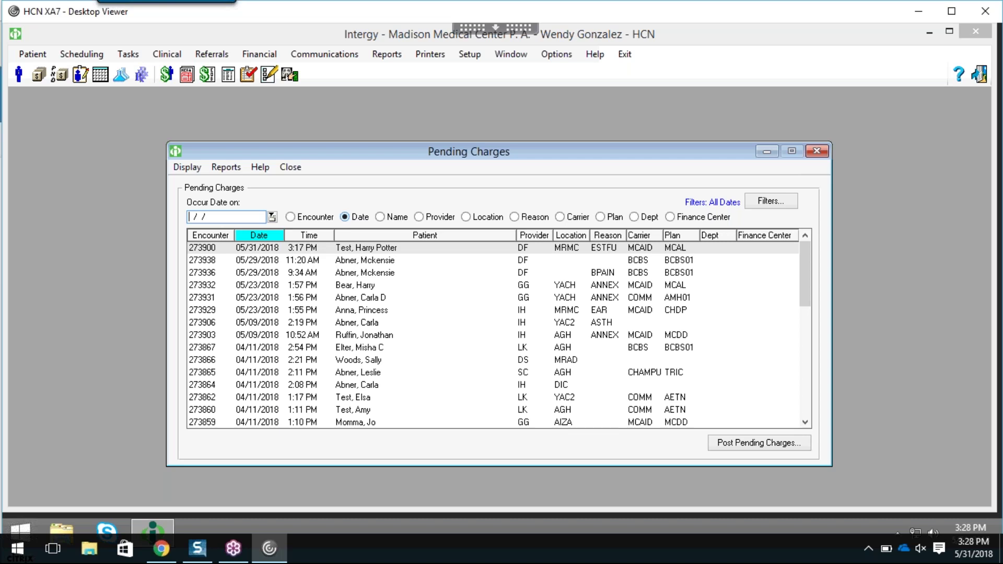
click(302, 219)
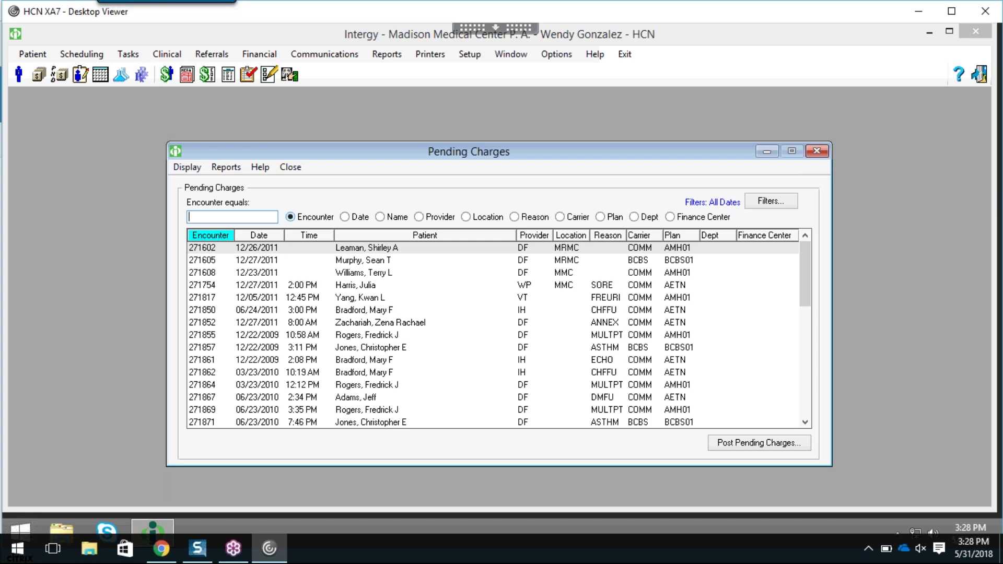
click(388, 218)
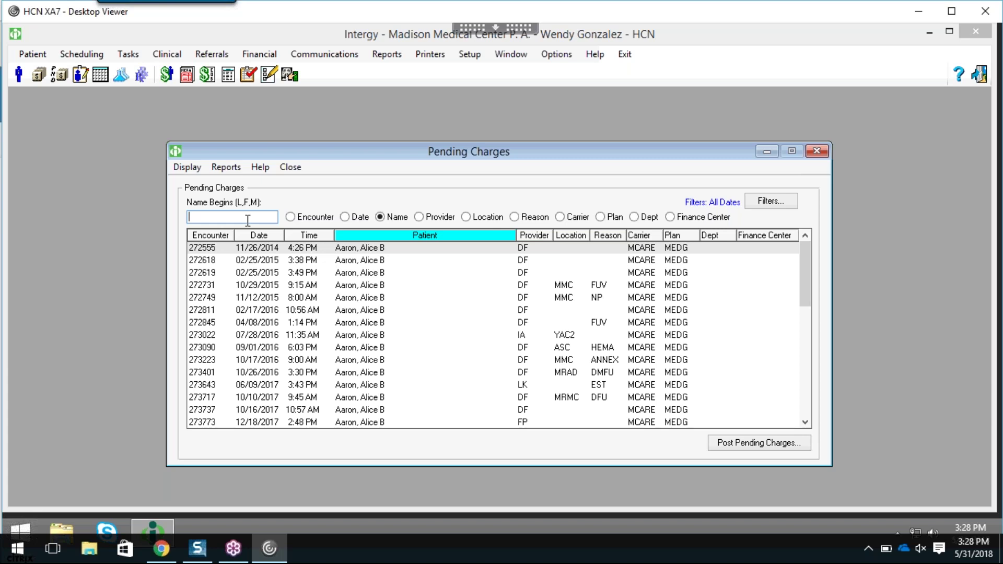
click(344, 217)
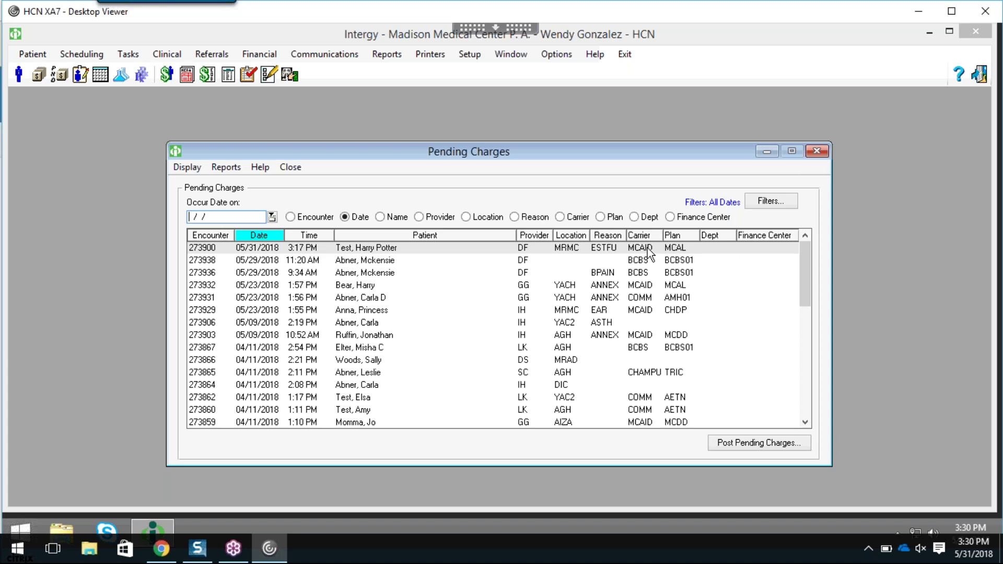
click(415, 253)
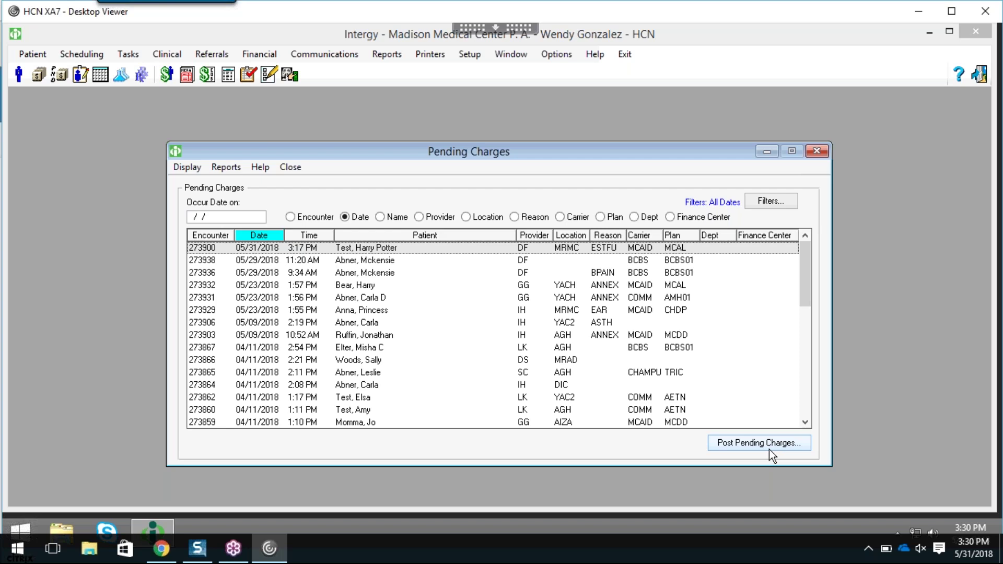
double_click(422, 250)
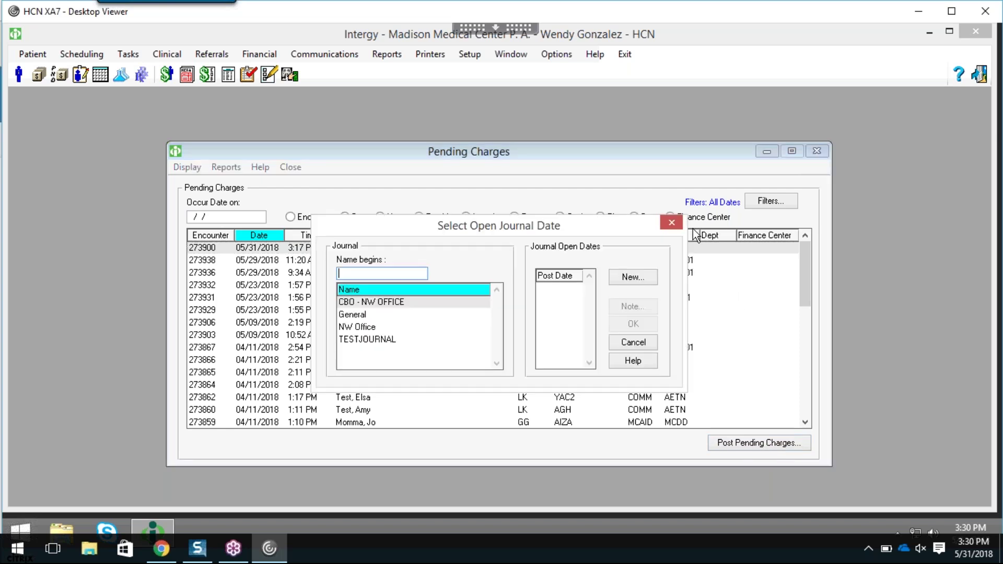
click(671, 223)
right_click(436, 257)
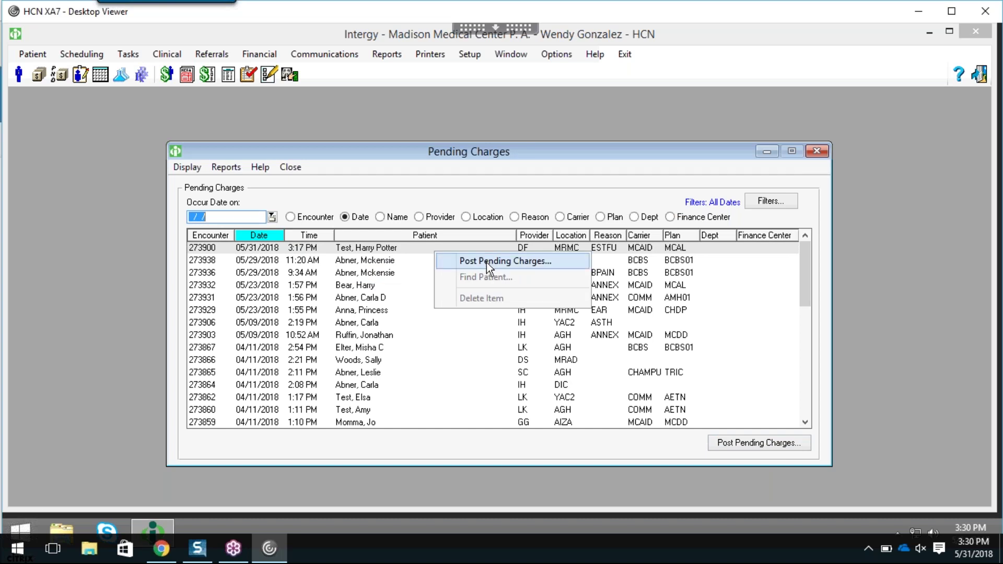
click(629, 171)
- Start posting the pending charges of the 05/31/2018 encounter, using the General journal with the 05/31/2018 post date
click(447, 253)
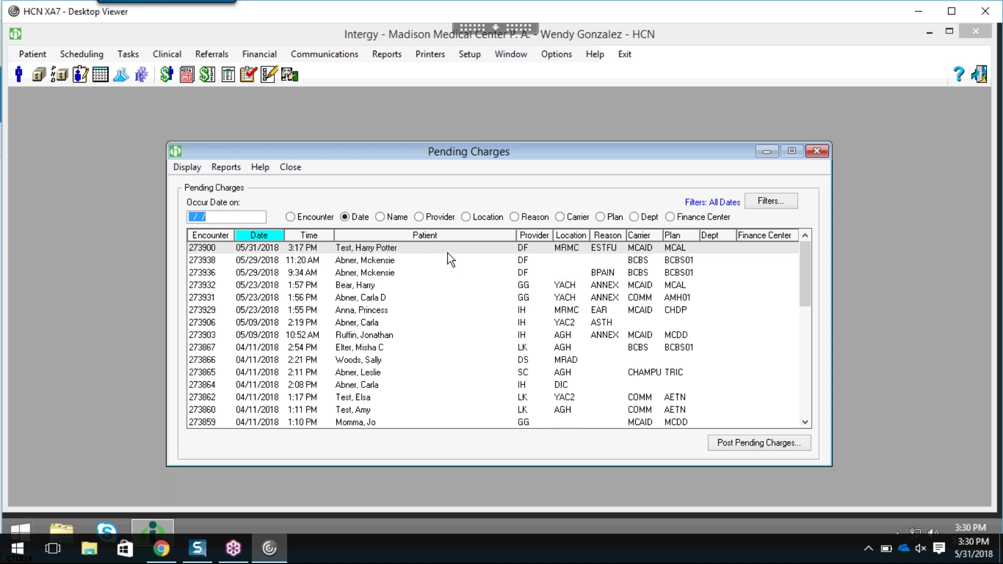
click(754, 444)
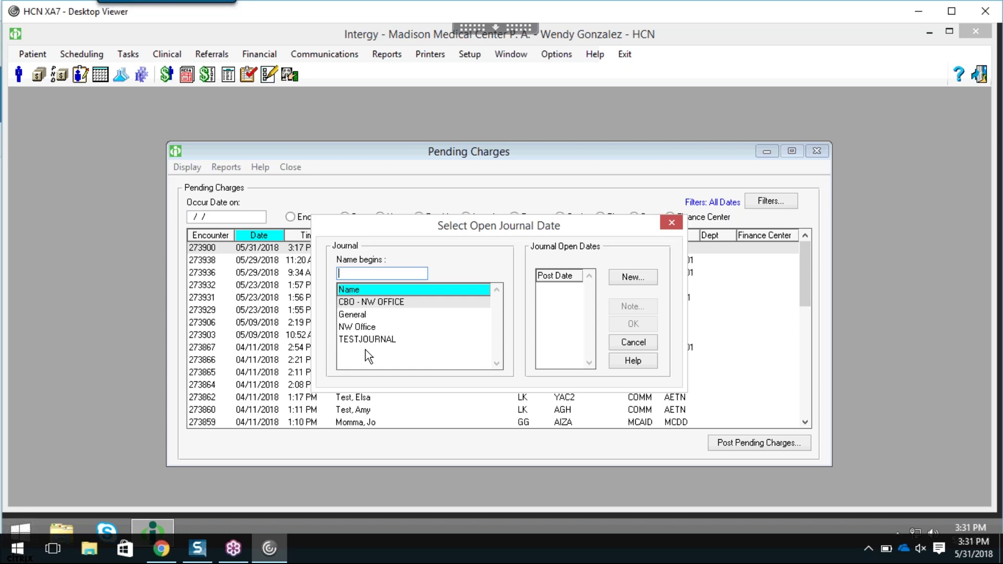
click(358, 316)
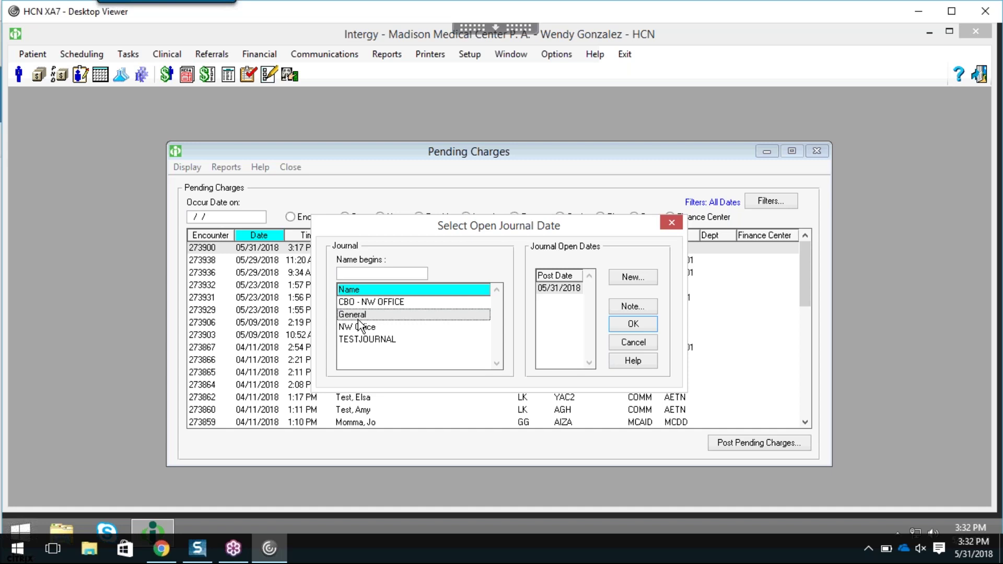
click(567, 291)
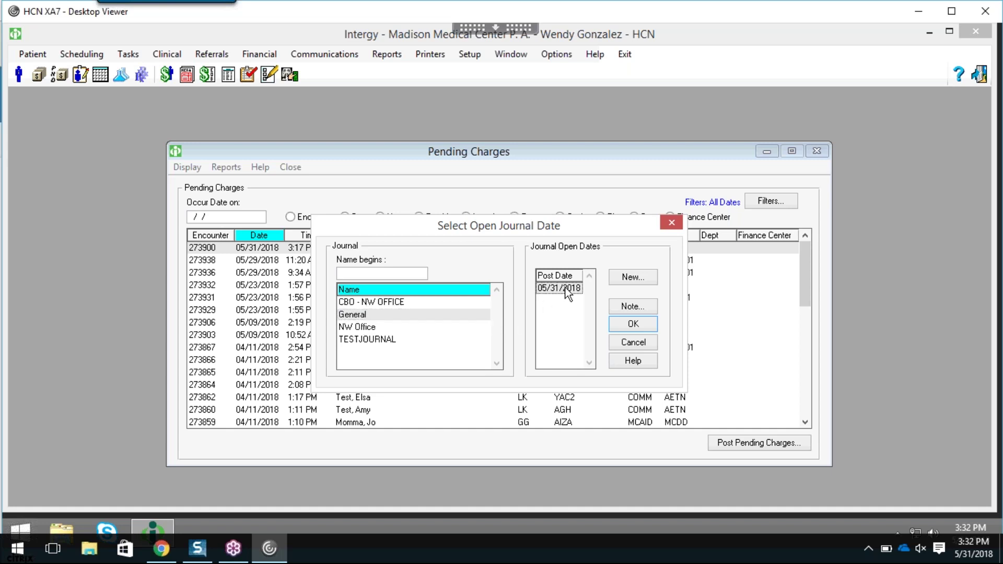
click(643, 327)
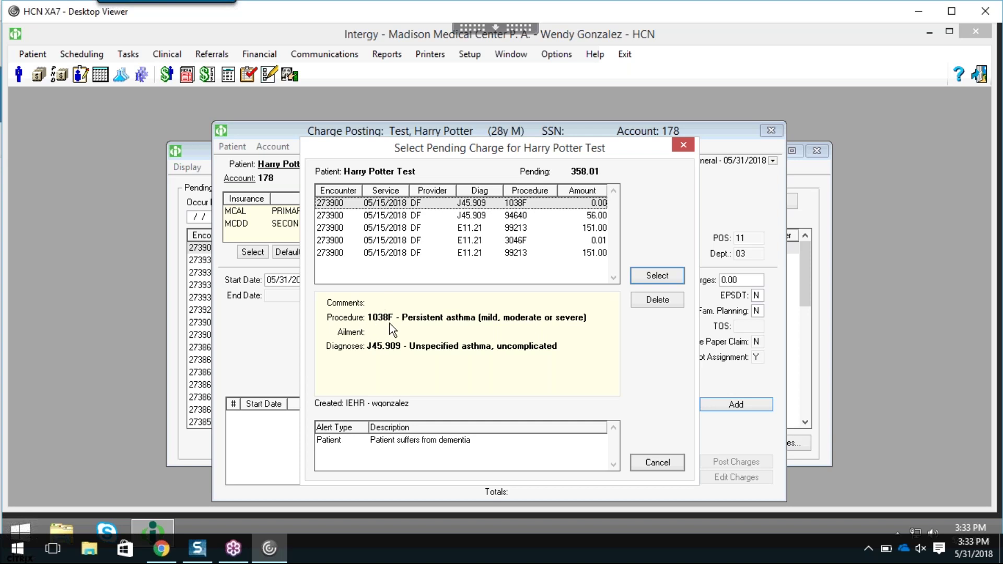
- Examine the procedure and diagnoses of each pending charge in the encounter, comparing the two 99213 office visit charges
click(526, 217)
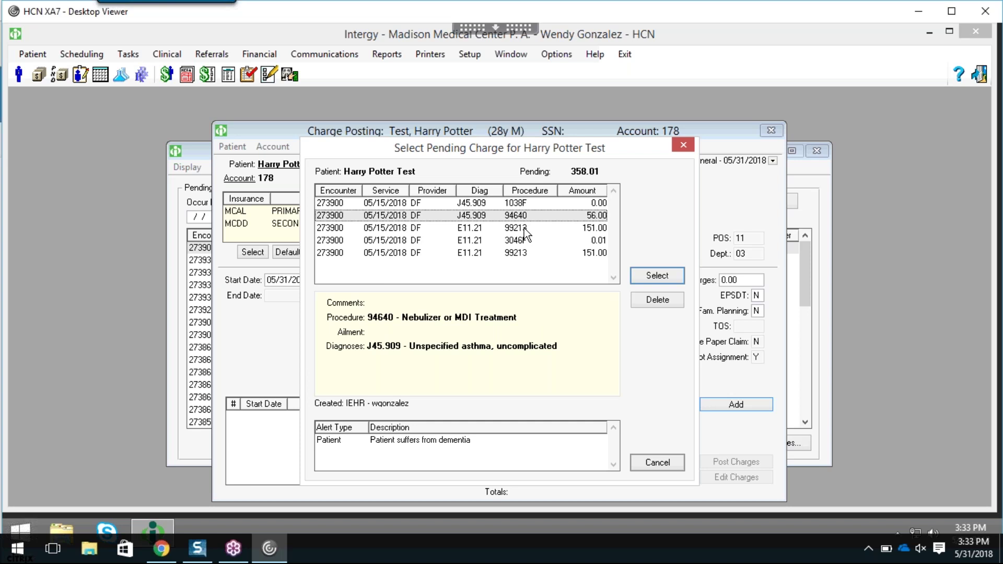
click(525, 230)
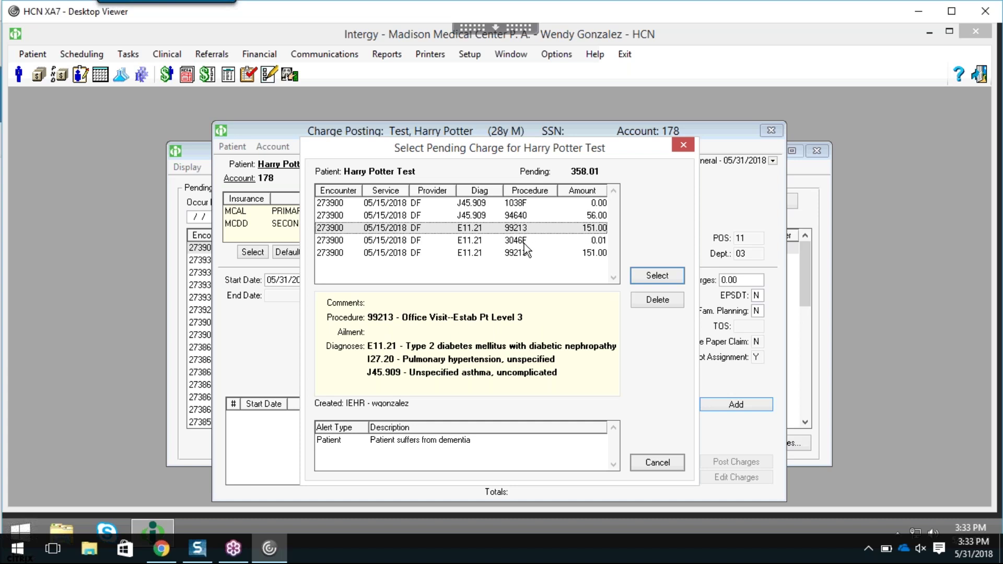
click(524, 243)
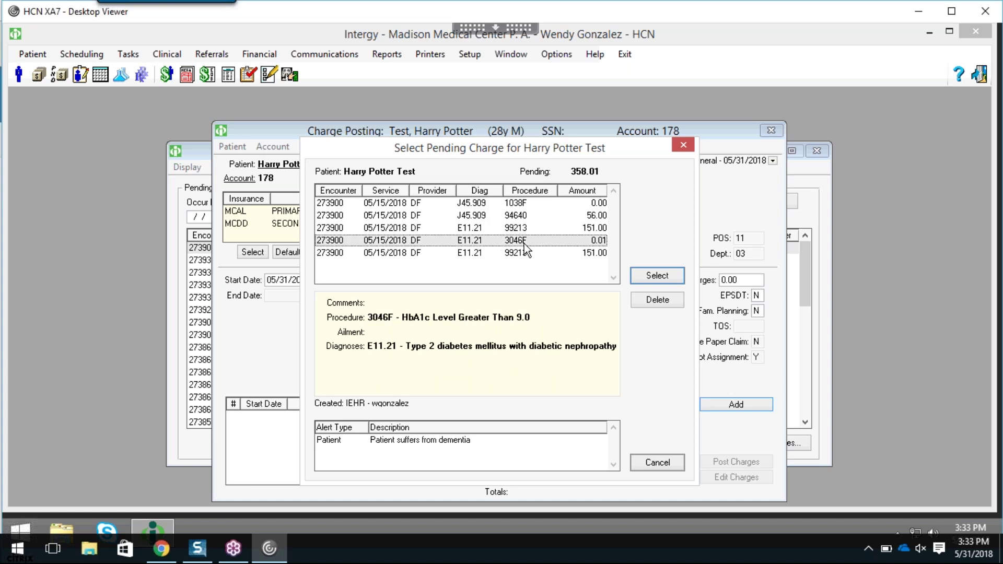
click(525, 253)
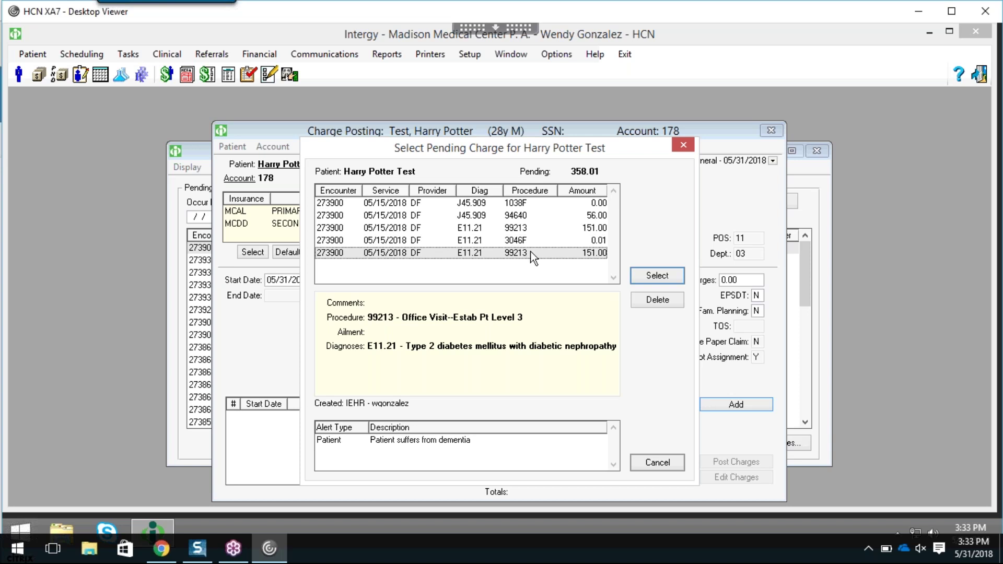
click(533, 230)
click(537, 252)
click(503, 203)
click(502, 214)
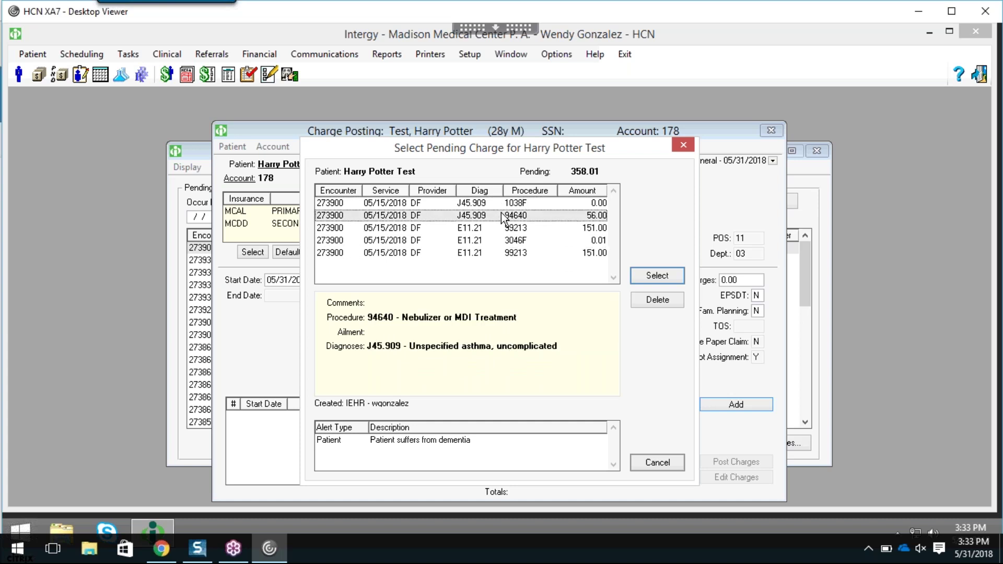
click(503, 229)
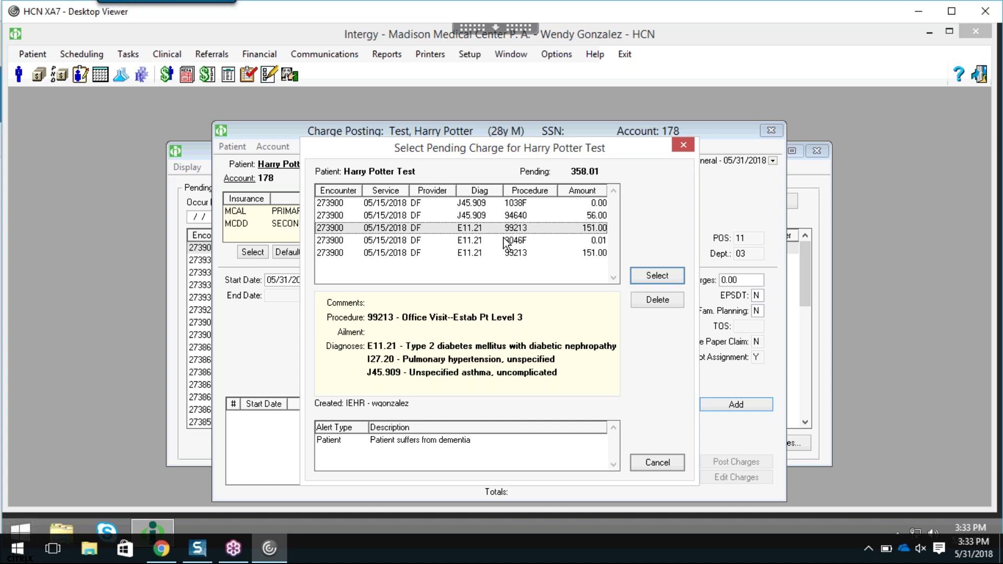
click(504, 241)
click(511, 254)
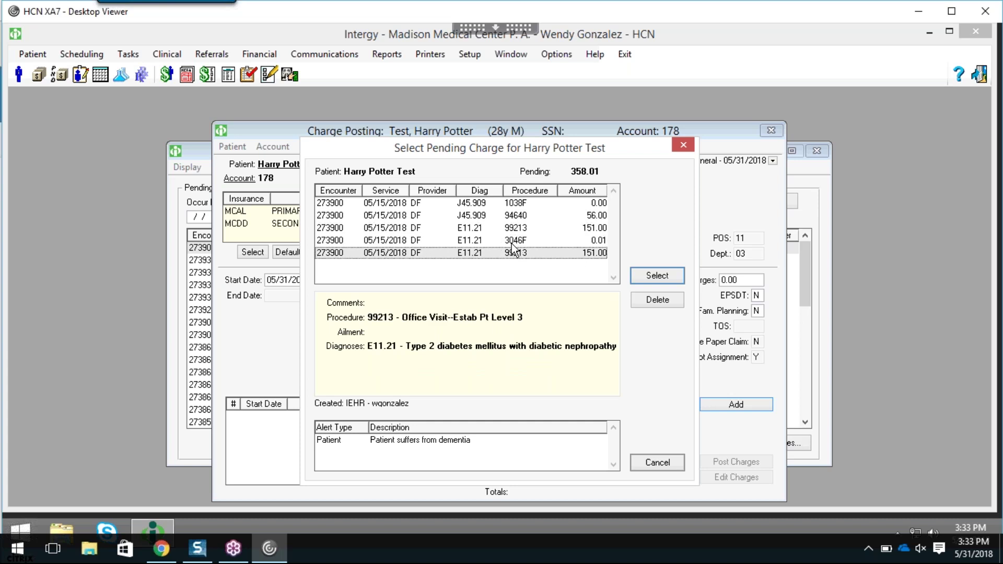
click(514, 241)
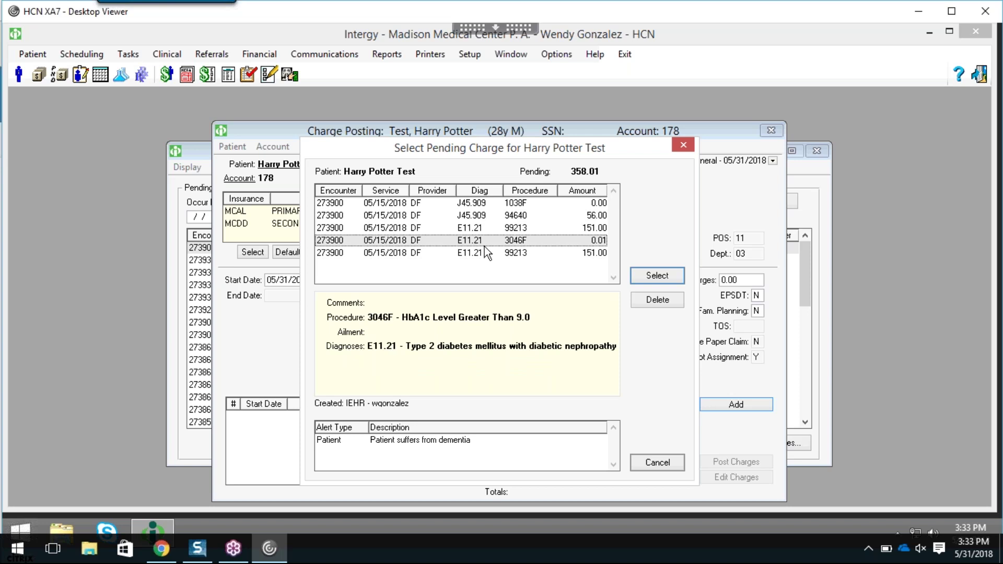
click(507, 228)
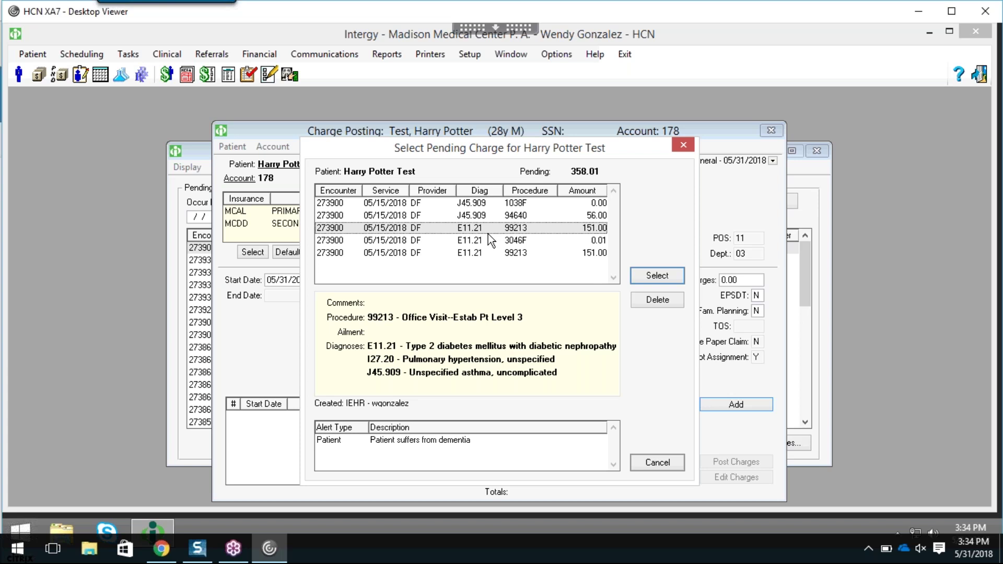
click(483, 203)
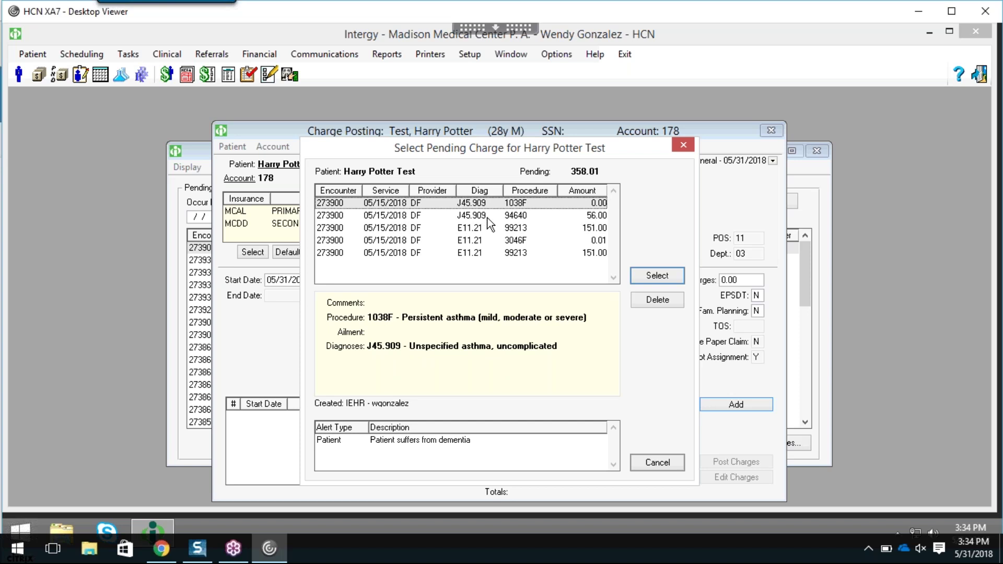
click(485, 216)
click(490, 227)
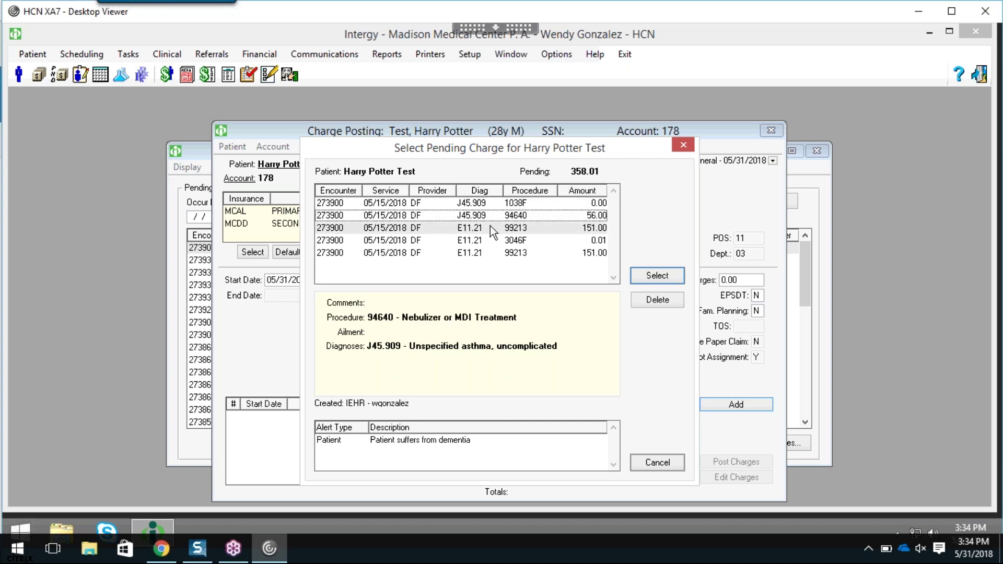
click(496, 242)
click(502, 254)
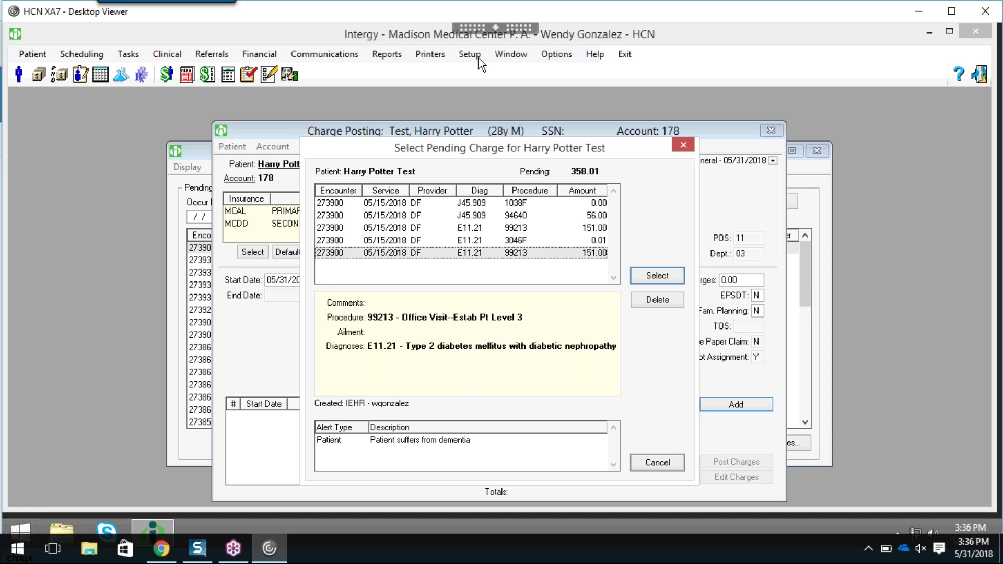
click(513, 229)
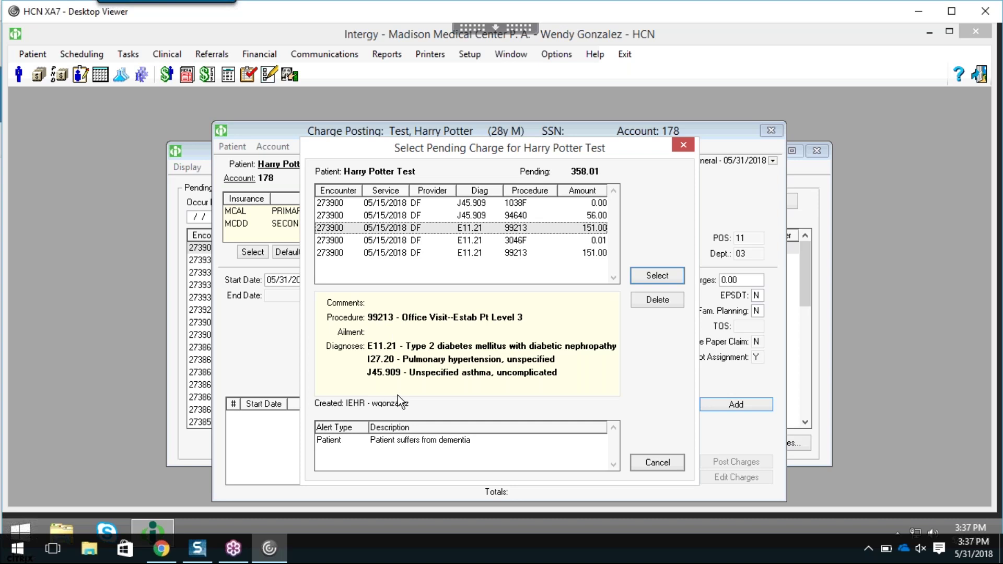
click(517, 253)
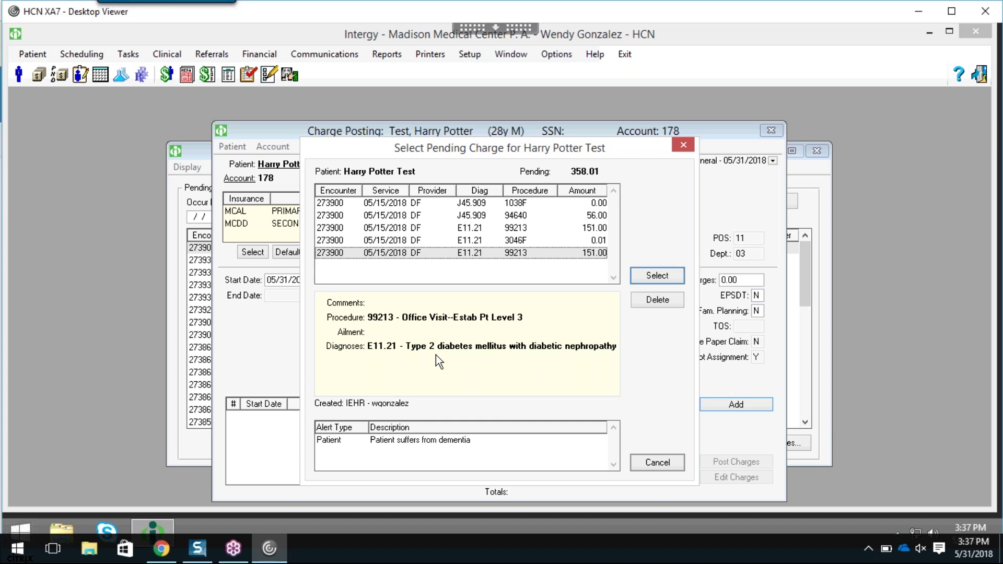
- Compare the diagnoses of the two 99213 office visit charges and delete the one carrying only E11.21
click(521, 231)
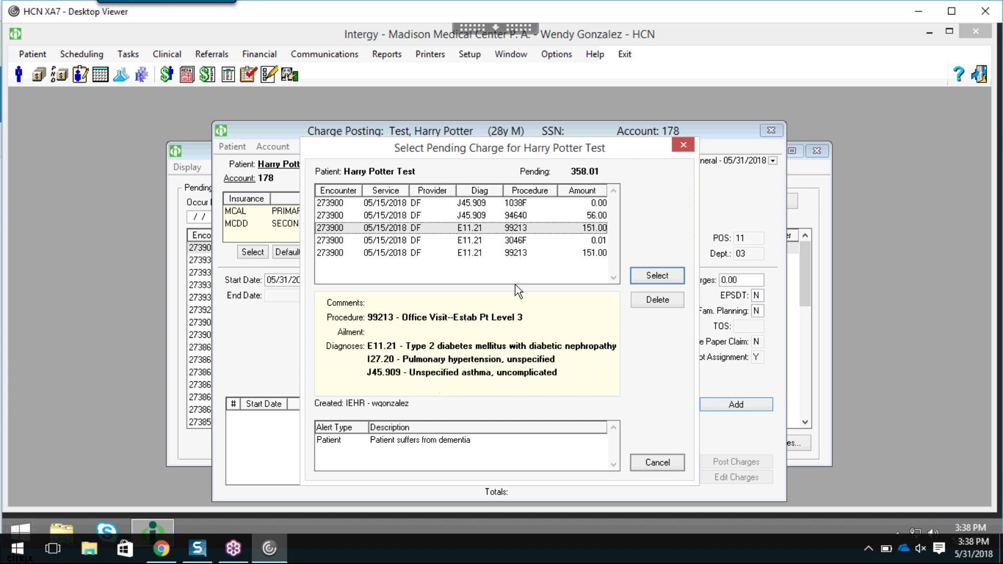
click(543, 253)
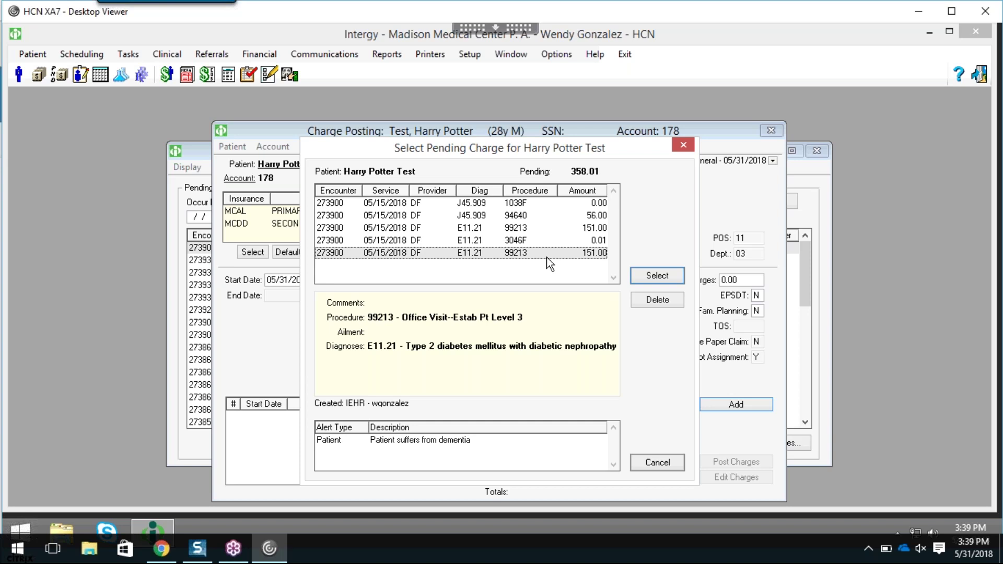
click(542, 230)
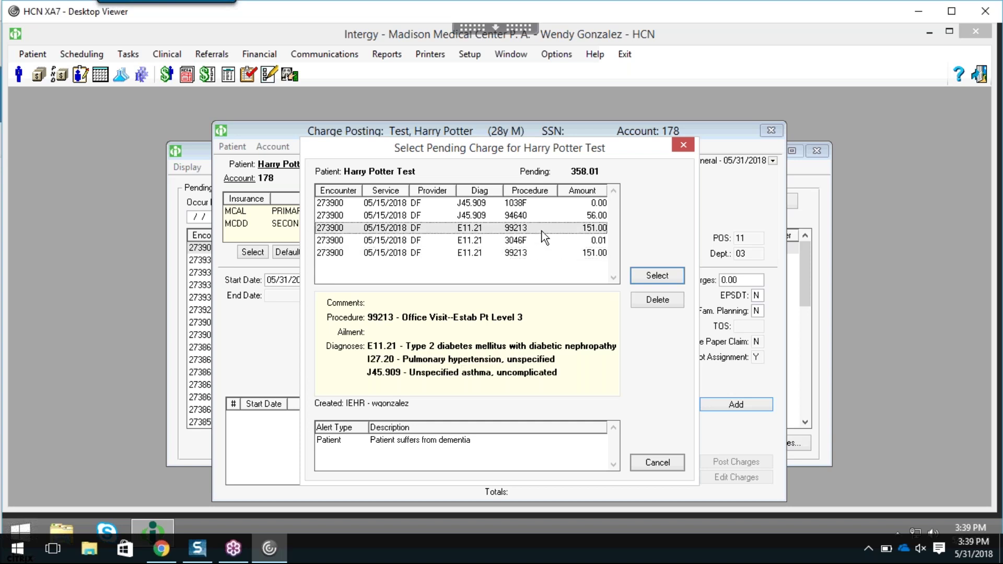
click(553, 254)
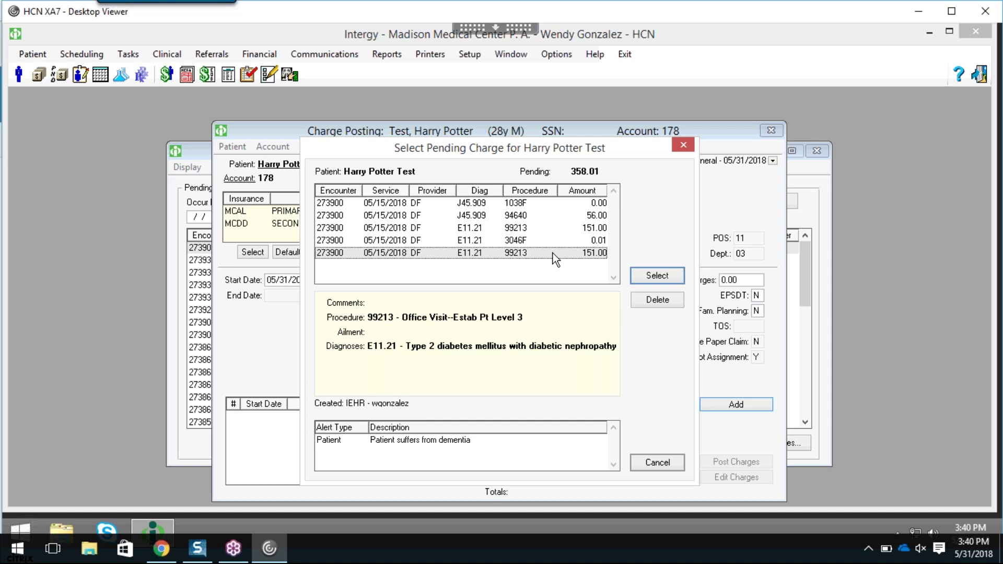
click(536, 231)
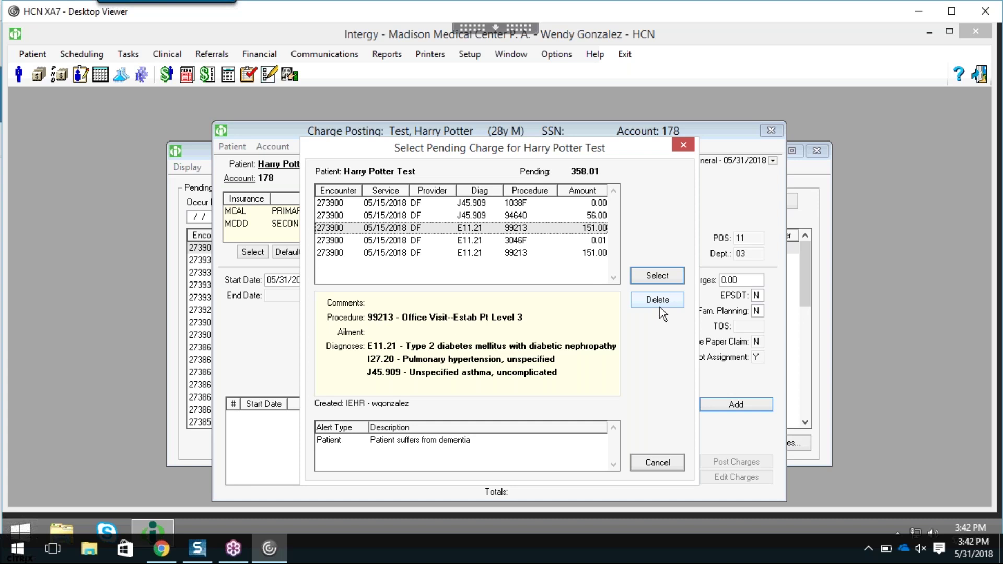
click(521, 253)
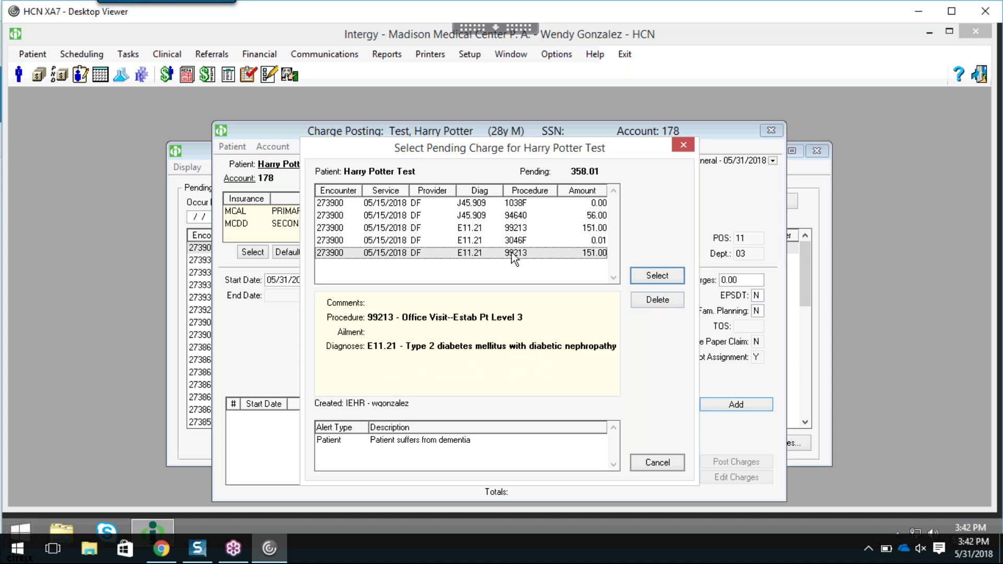
click(657, 300)
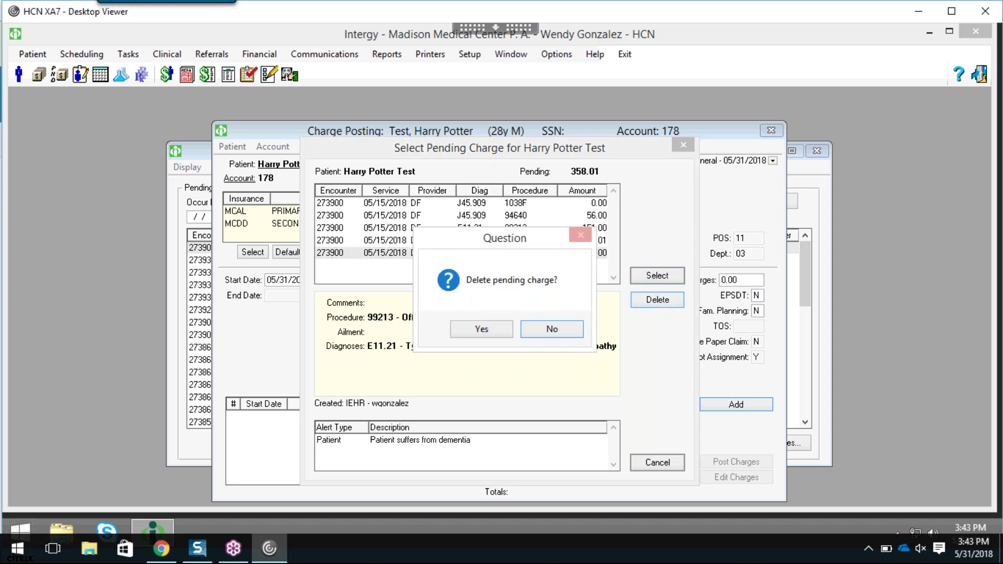
click(483, 332)
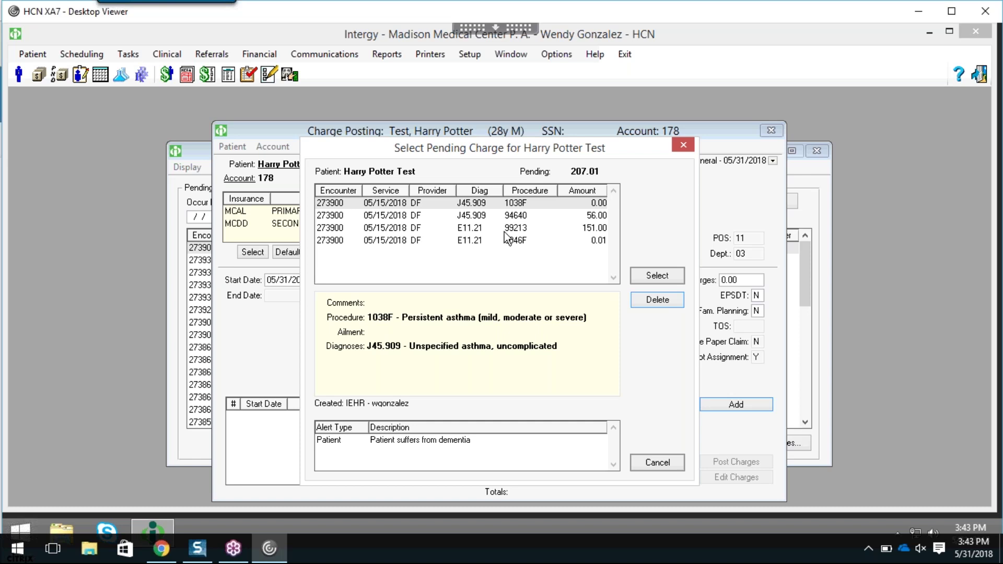
- Select the remaining 99213 office visit charge for posting and look over the patient's existing ailments
click(477, 230)
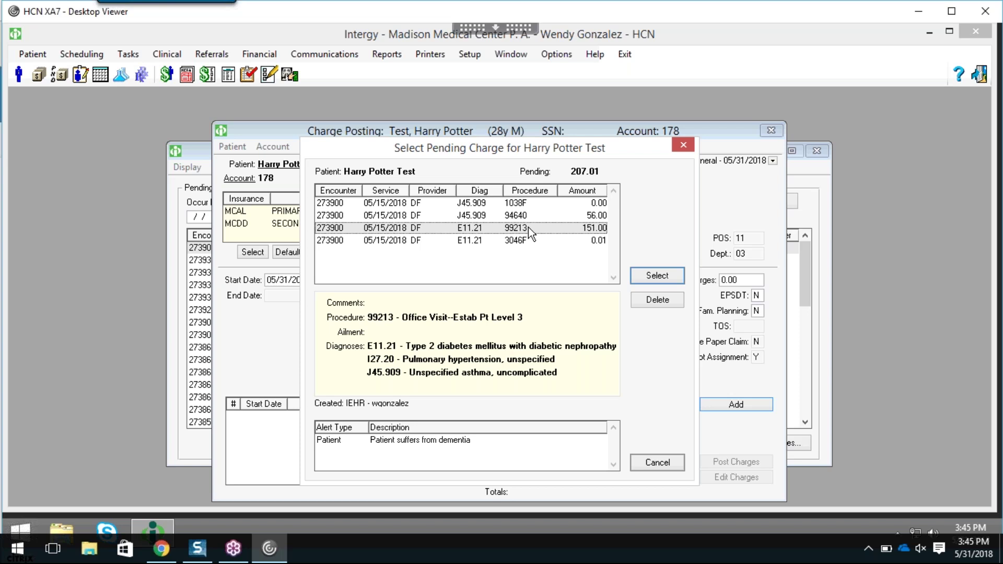
click(649, 273)
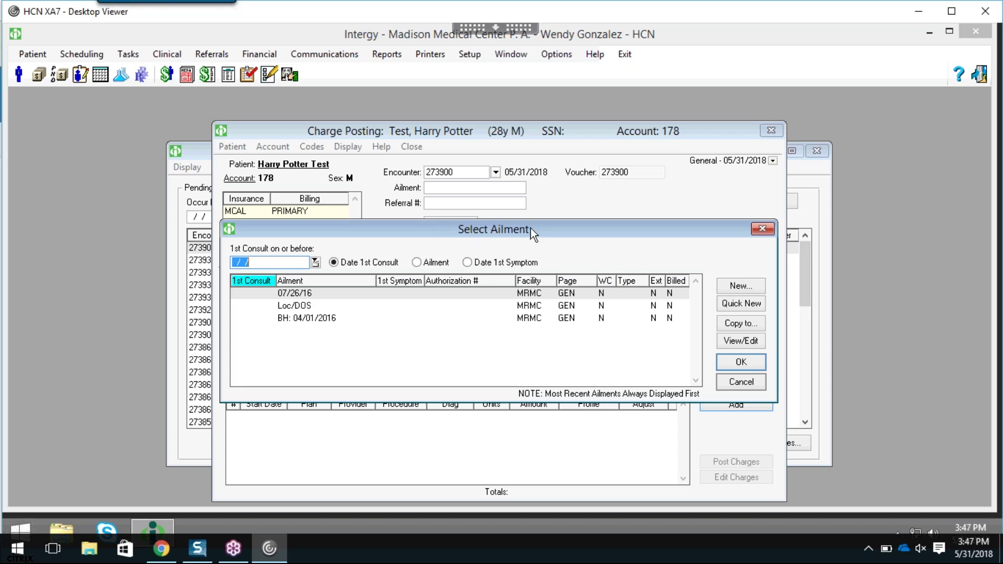
drag(587, 231, 587, 208)
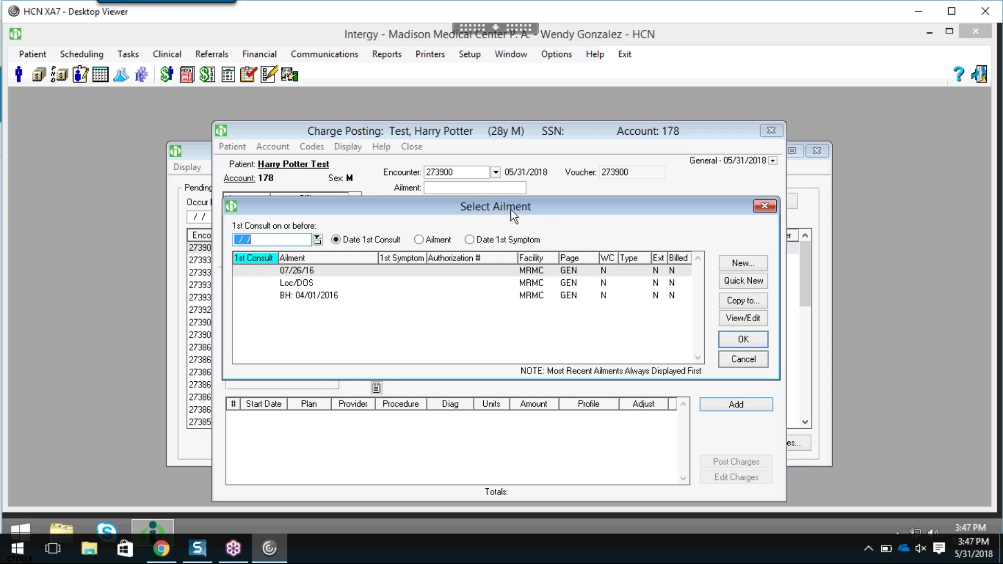
drag(512, 211, 506, 226)
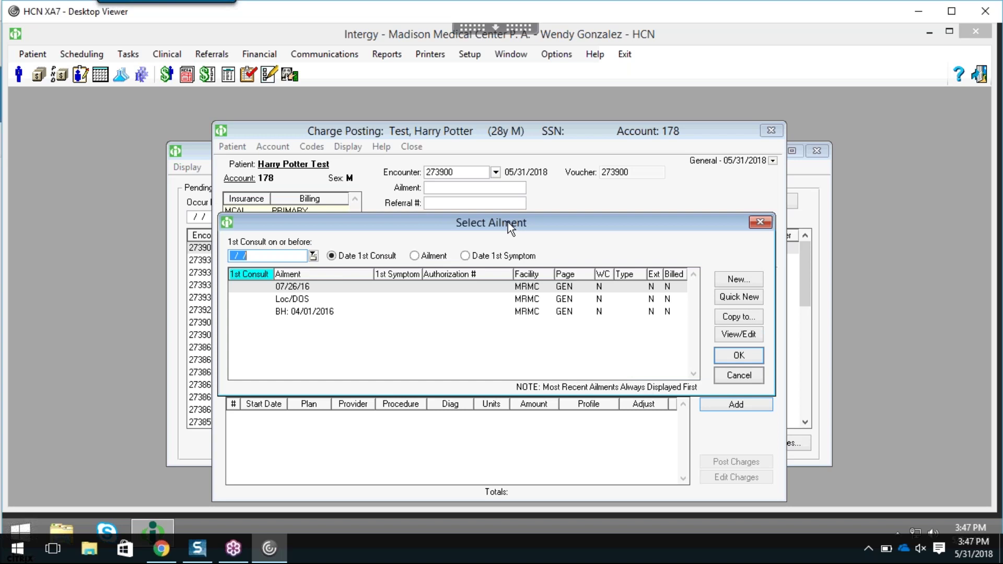
click(329, 287)
click(329, 299)
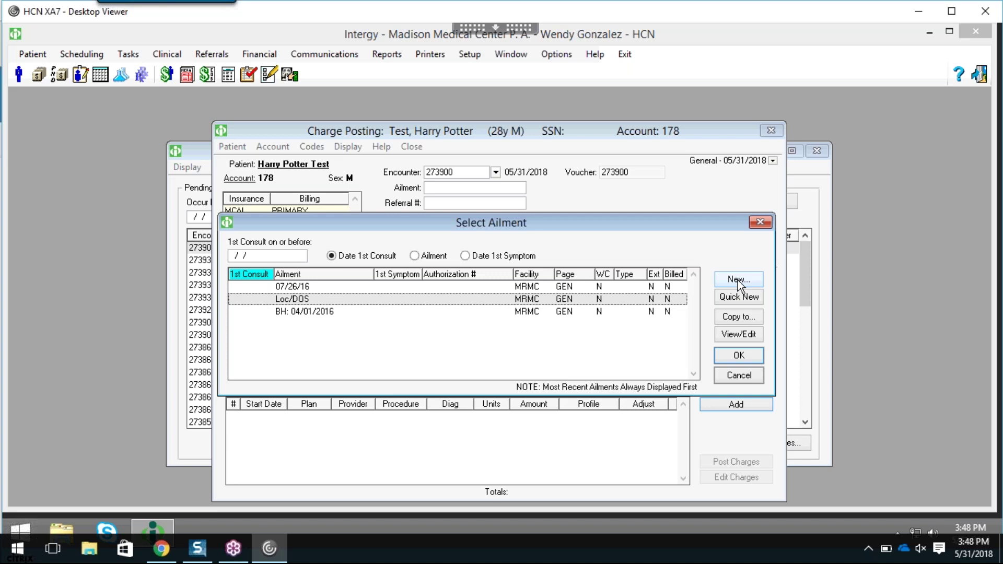
- Start a new illness ailment for the patient and go over its referring provider, authorization and facility fields
click(737, 280)
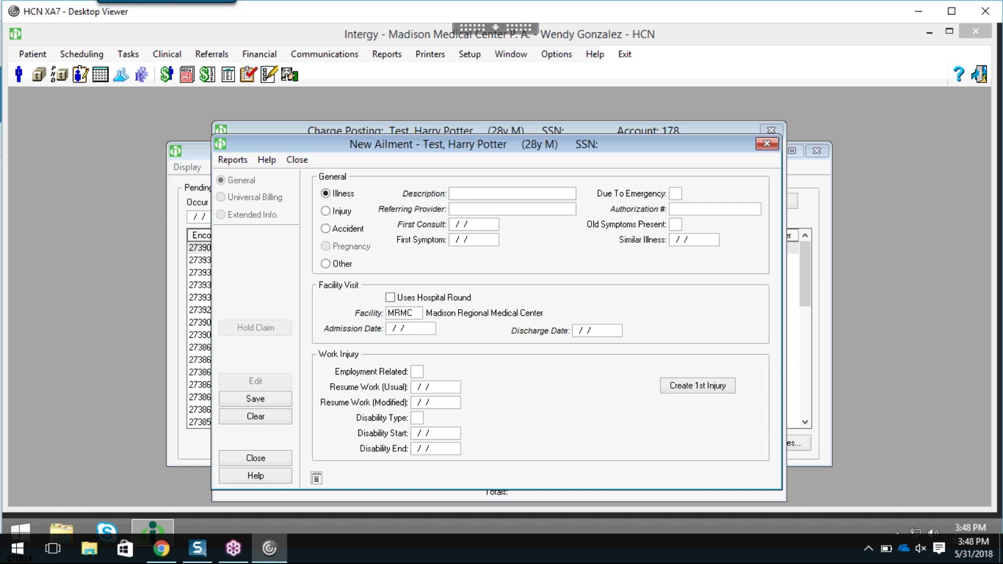
click(471, 208)
click(697, 211)
click(413, 312)
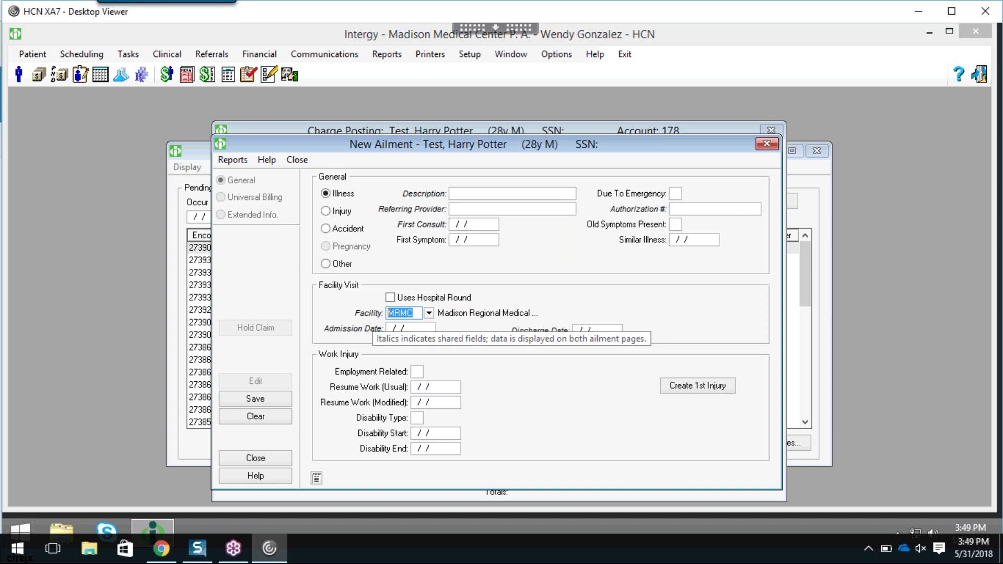
click(512, 195)
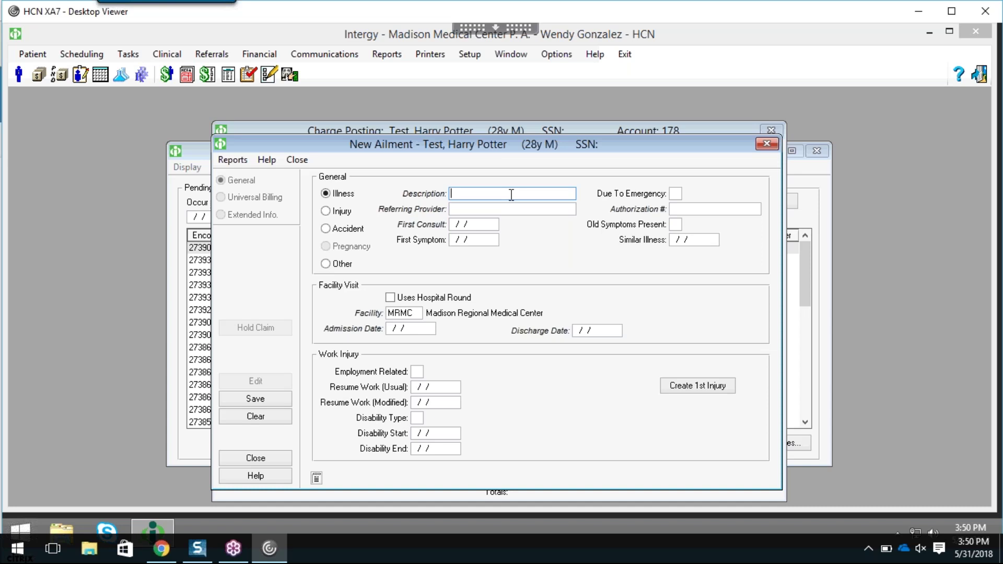
text(HCN Peds)
key(BackSpace)
key(BackSpace)
key(BackSpace)
text(EDS)
key(BackSpace)
key(BackSpace)
key(BackSpace)
key(BackSpace)
key(BackSpace)
key(BackSpace)
key(BackSpace)
key(BackSpace)
- Describe the new ailment as FP 05/31/18 and check that date against the encounter date in Charge Posting
text(F)
text(B)
key(BackSpace)
text(FP)
key(BackSpace)
text(05/31/18)
drag(495, 148, 492, 245)
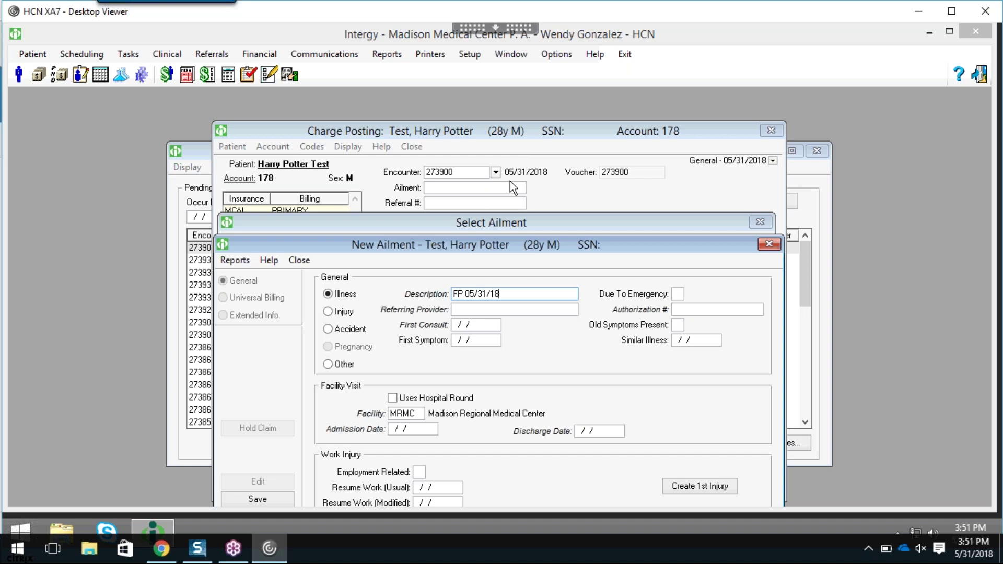
drag(493, 247, 496, 156)
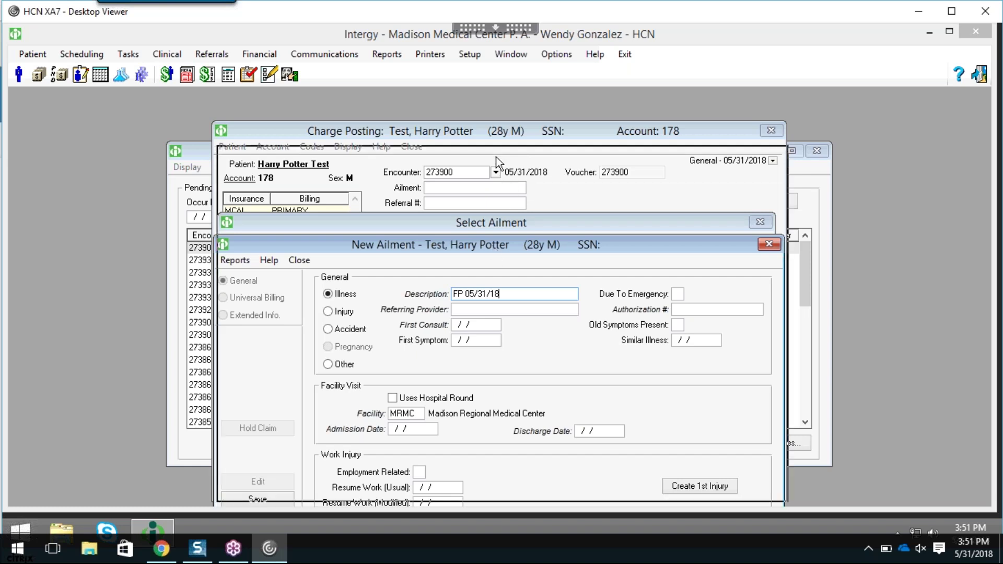
- Review the new ailment's description, facility, authorization and admission date fields, then save the ailment and return to Charge Posting
drag(503, 205, 471, 205)
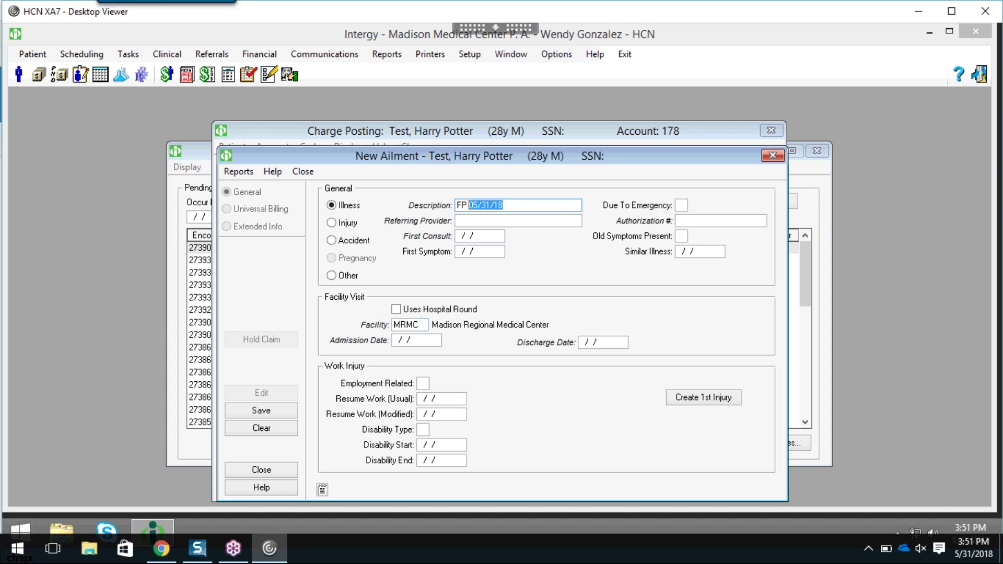
click(423, 325)
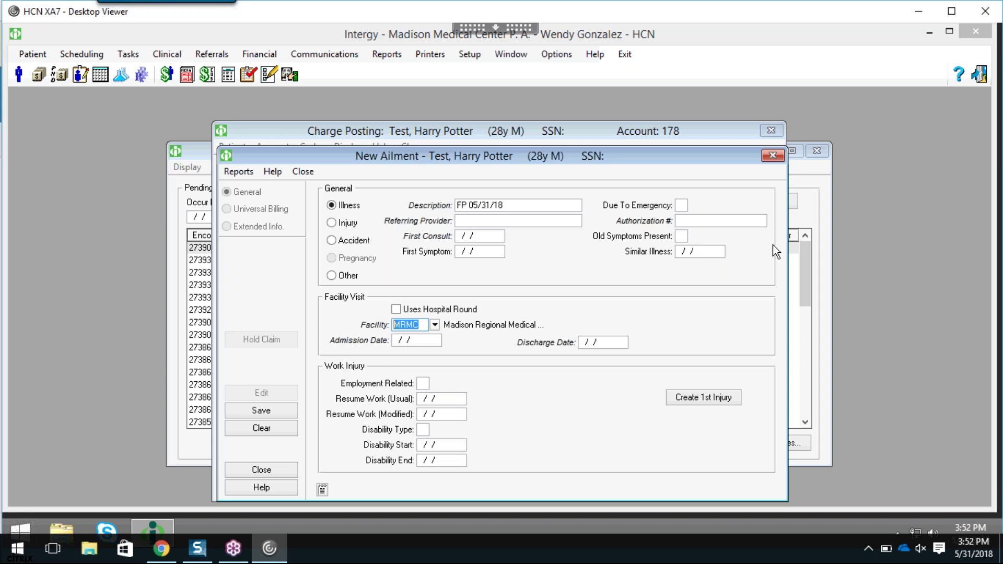
click(746, 219)
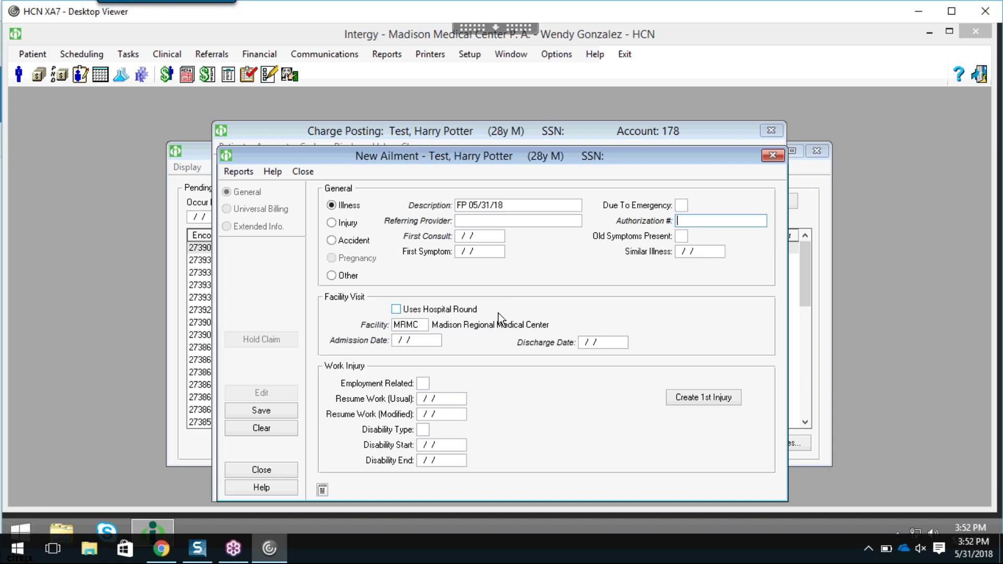
click(420, 340)
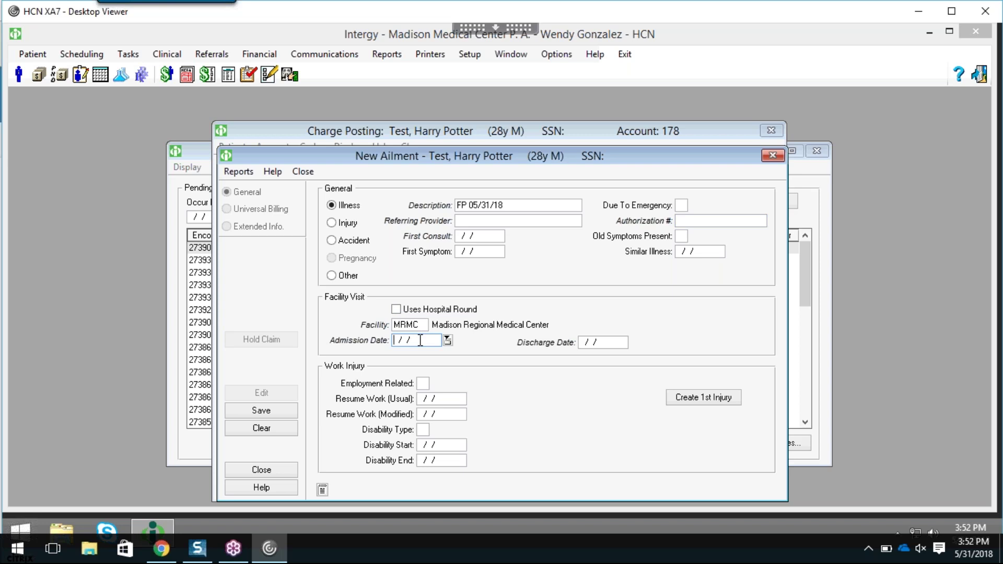
drag(520, 209, 461, 209)
click(422, 324)
drag(475, 145, 477, 135)
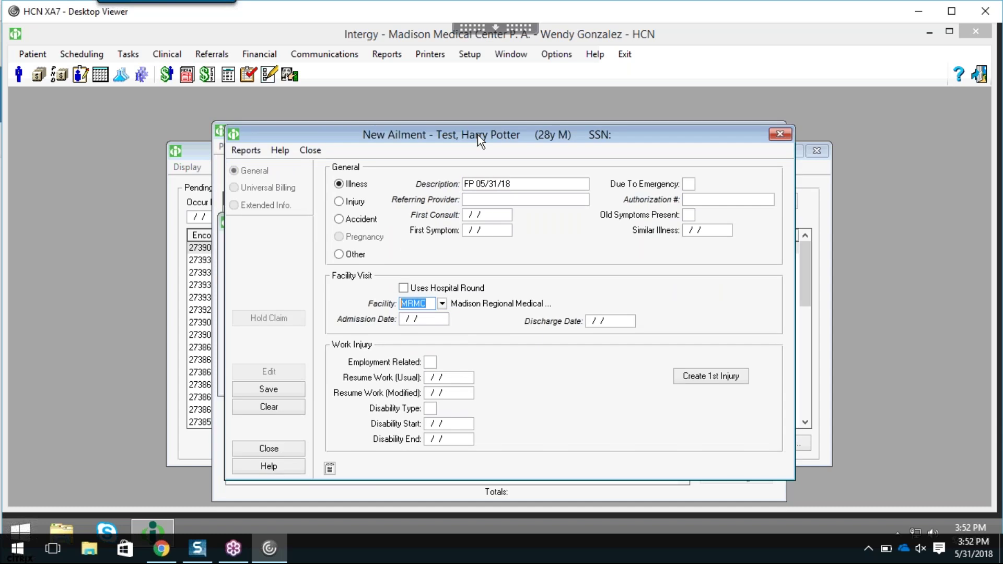
click(265, 395)
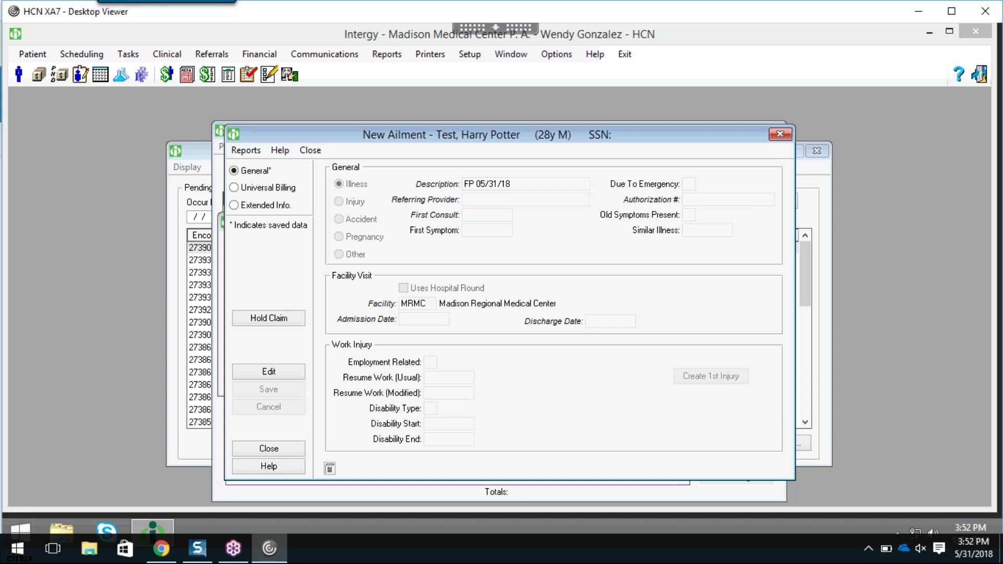
click(269, 449)
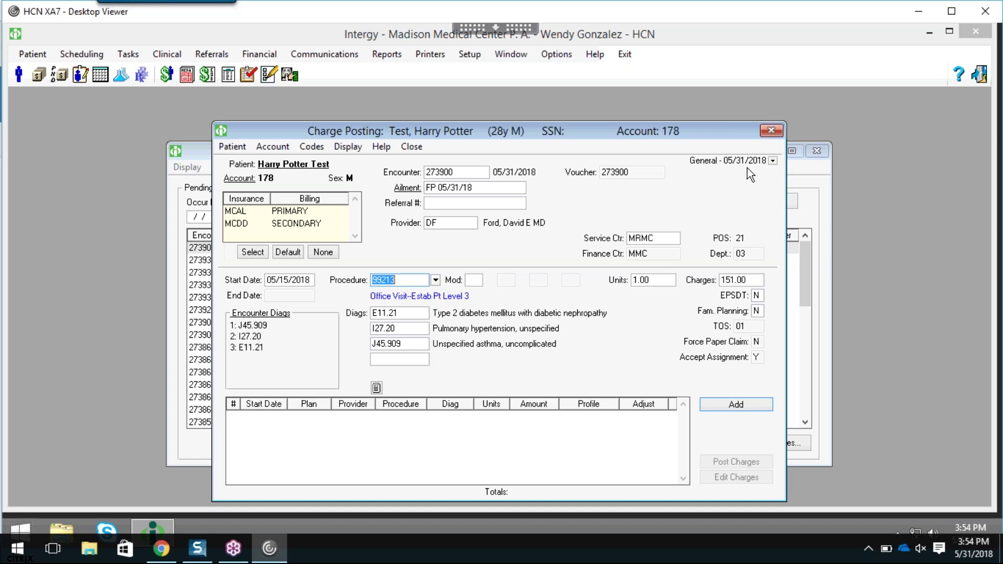
- View the open post dates of the NW Office and General journals without changing the journal in use
click(772, 161)
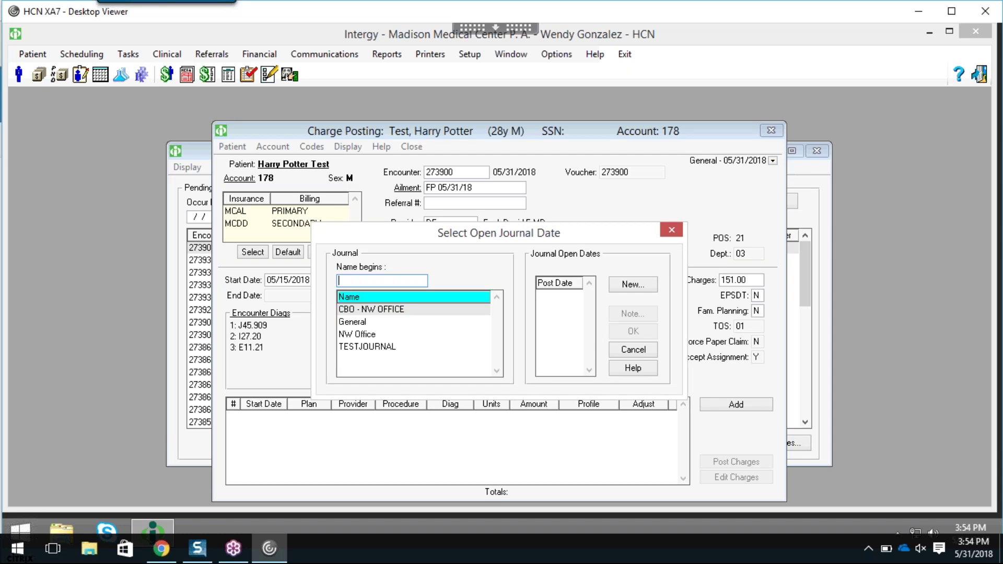
click(669, 234)
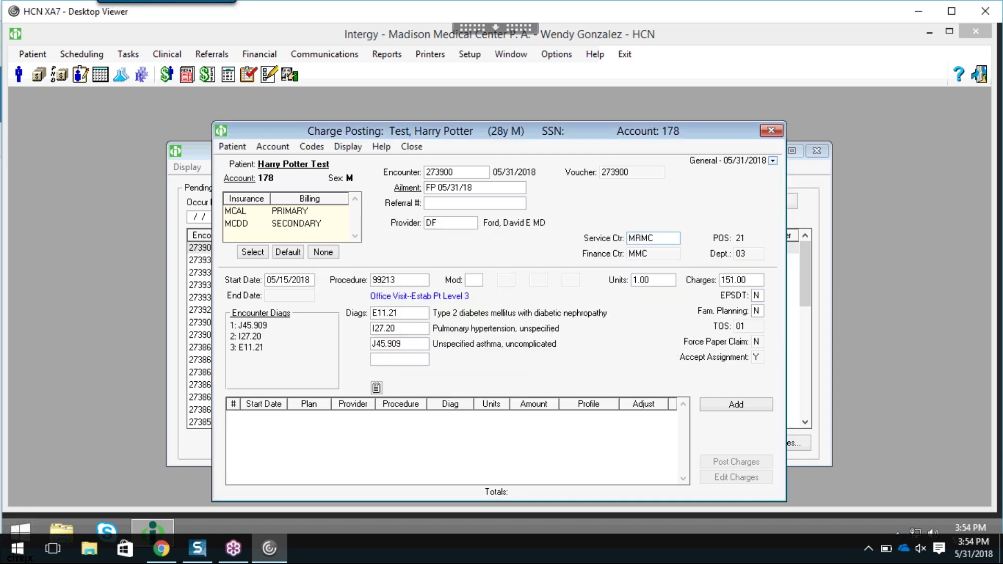
click(774, 162)
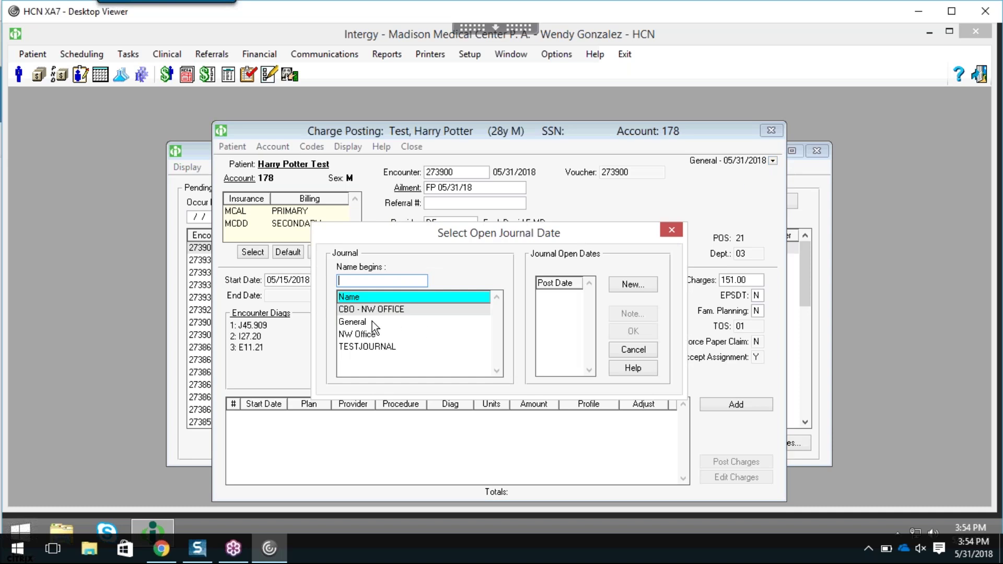
click(372, 321)
click(372, 332)
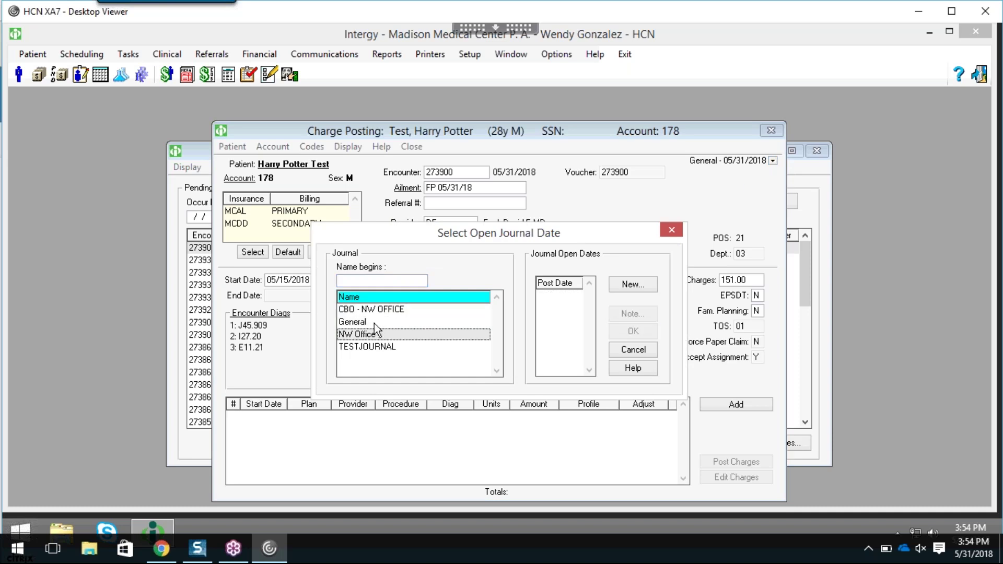
click(374, 322)
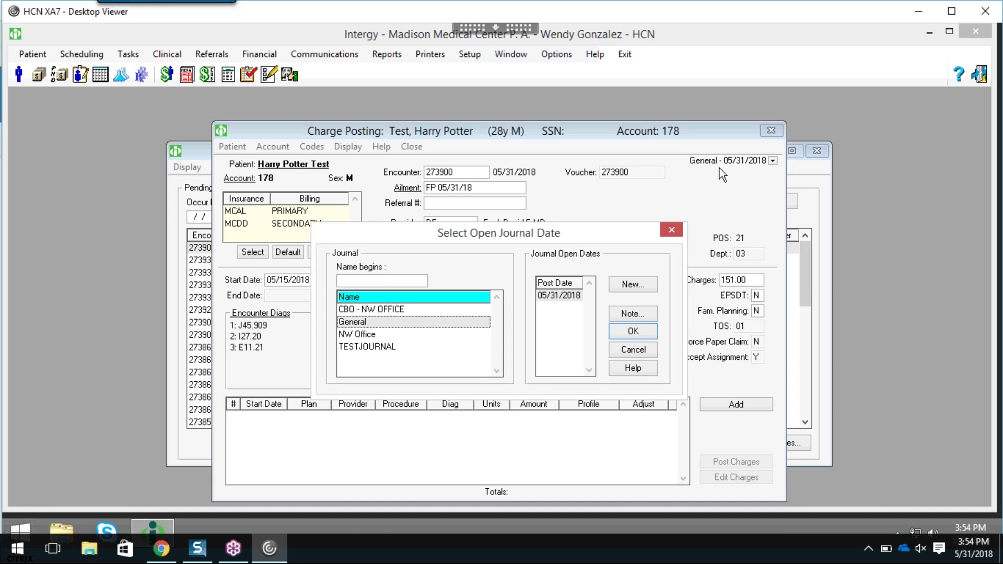
click(677, 231)
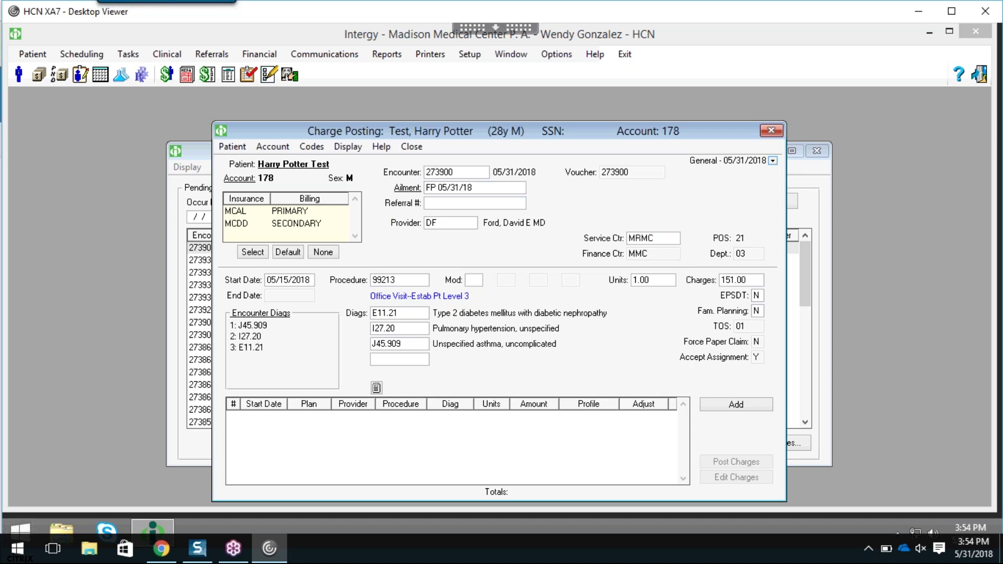
- Check the charge's encounter and ailment fields, and view the ailment's details without editing them
click(458, 172)
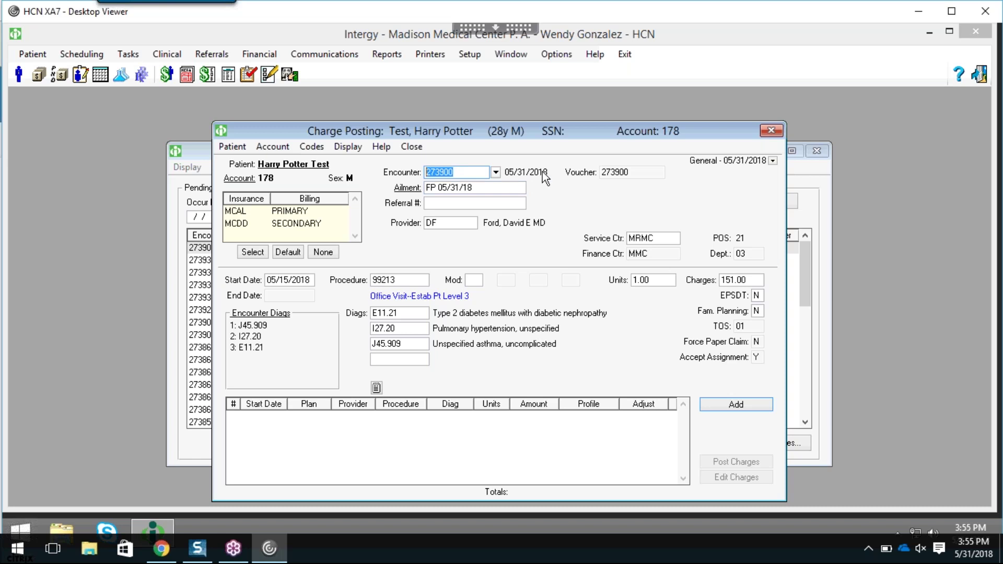
drag(477, 187, 452, 184)
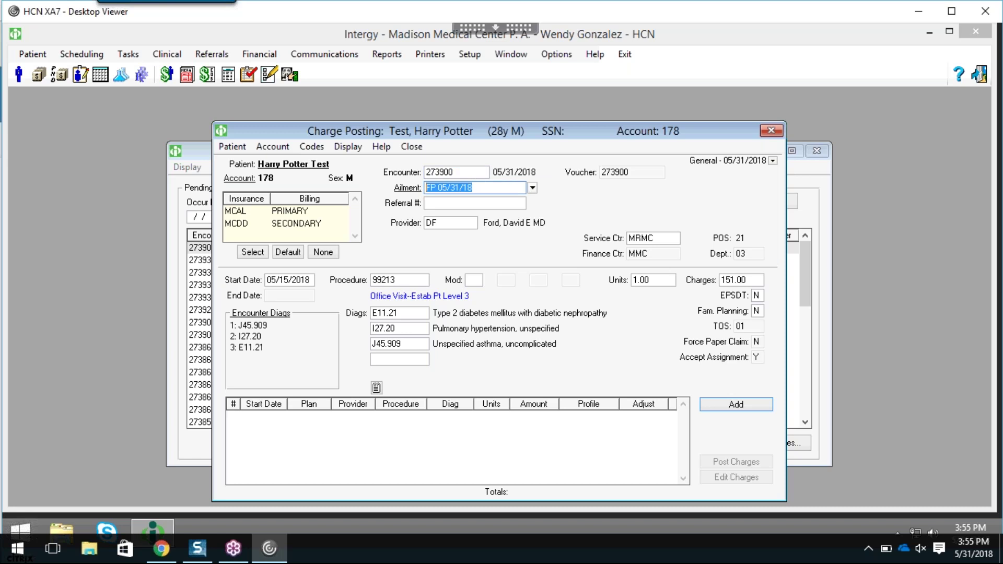
click(408, 190)
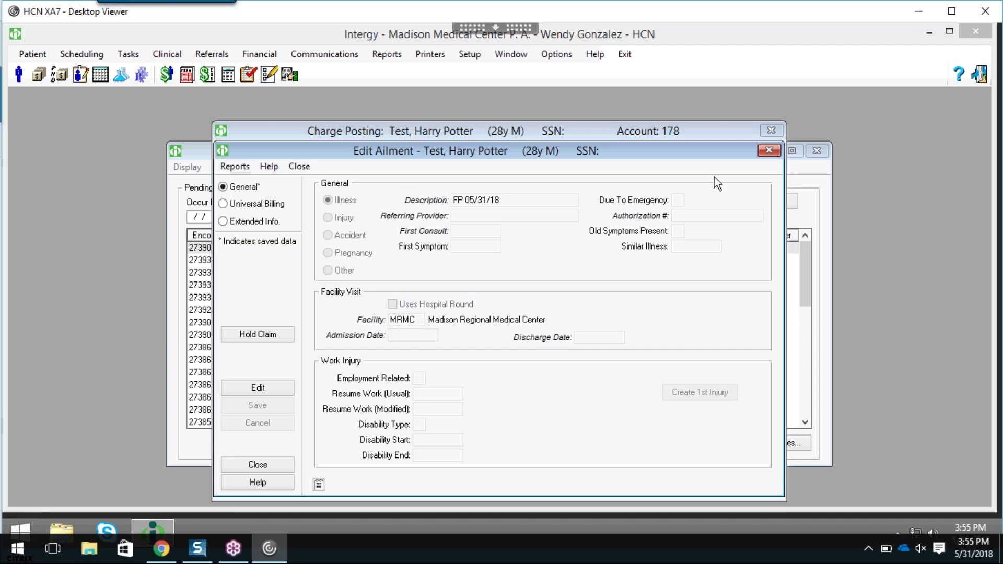
click(768, 151)
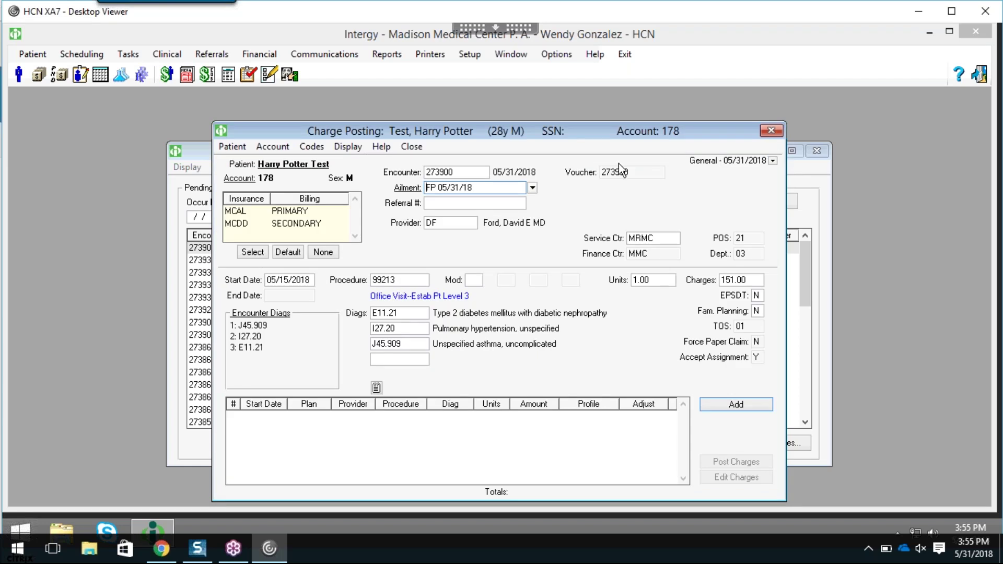
- View the patient's ailment list and the options for creating, copying or editing ailments, keeping the charge's selected ailment
click(532, 188)
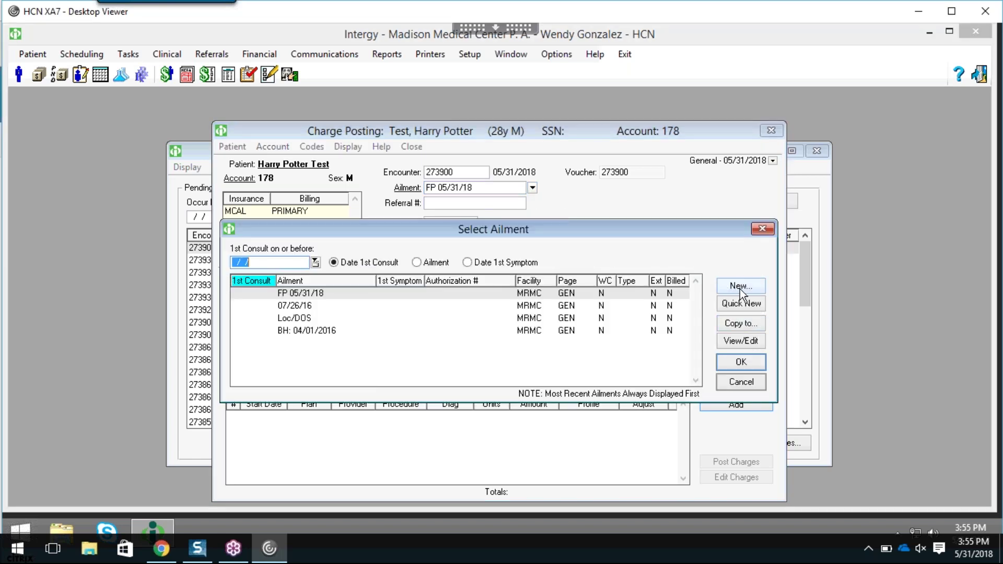
click(762, 230)
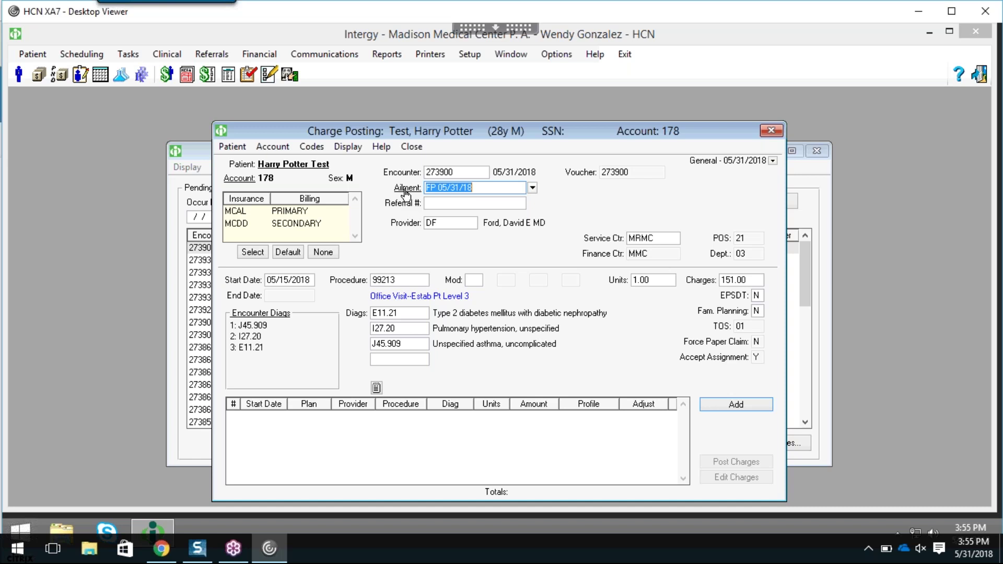
click(533, 191)
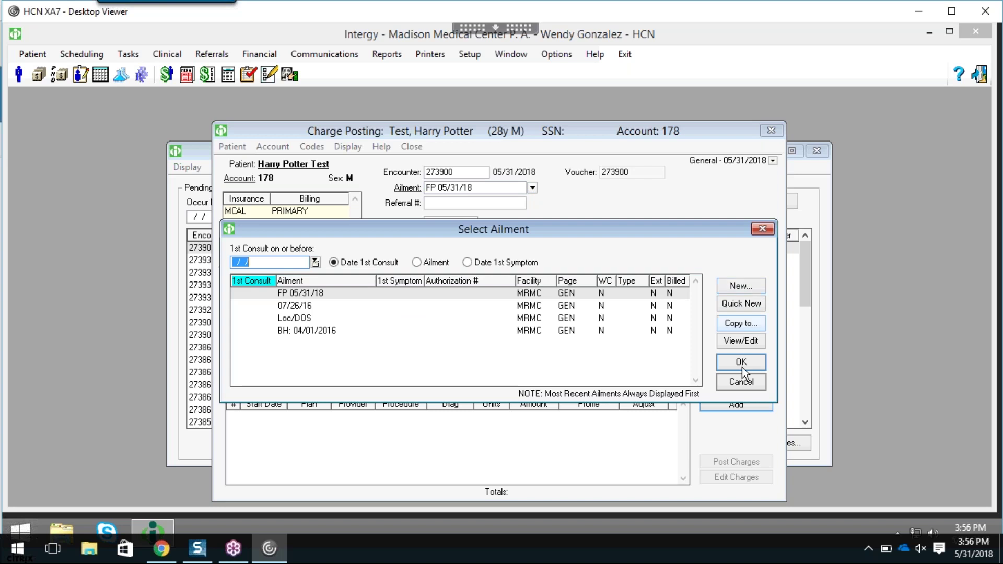
click(742, 382)
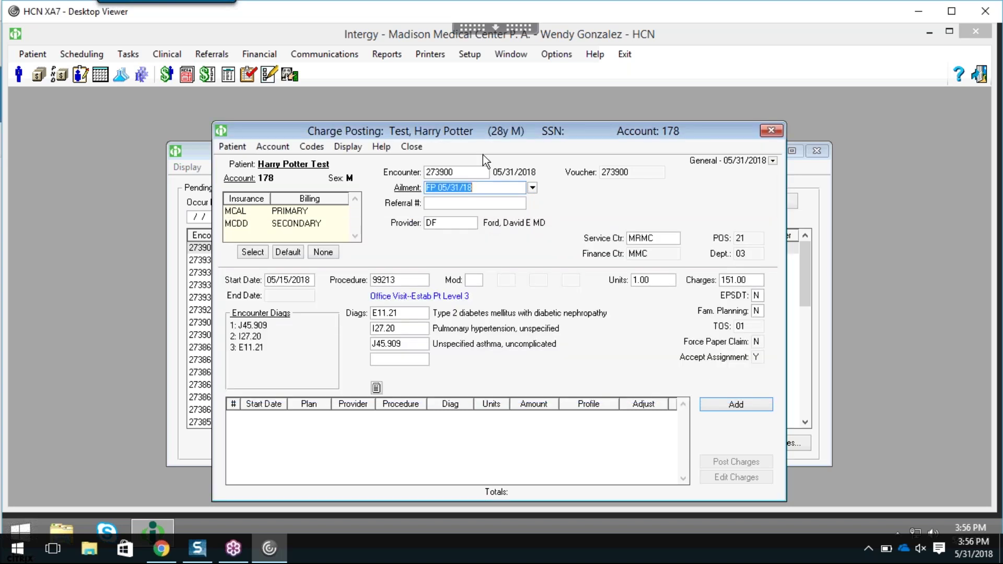
click(533, 189)
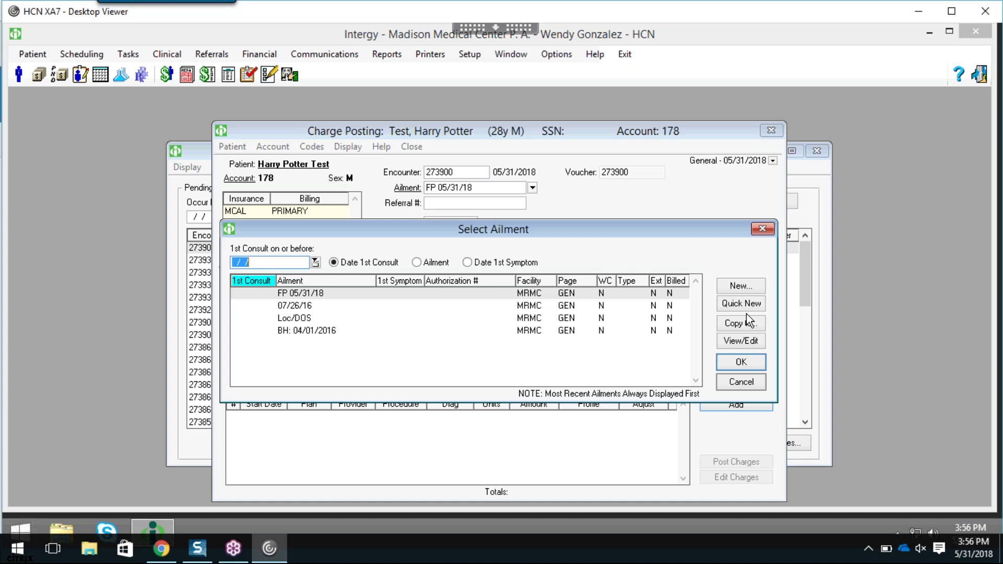
click(736, 387)
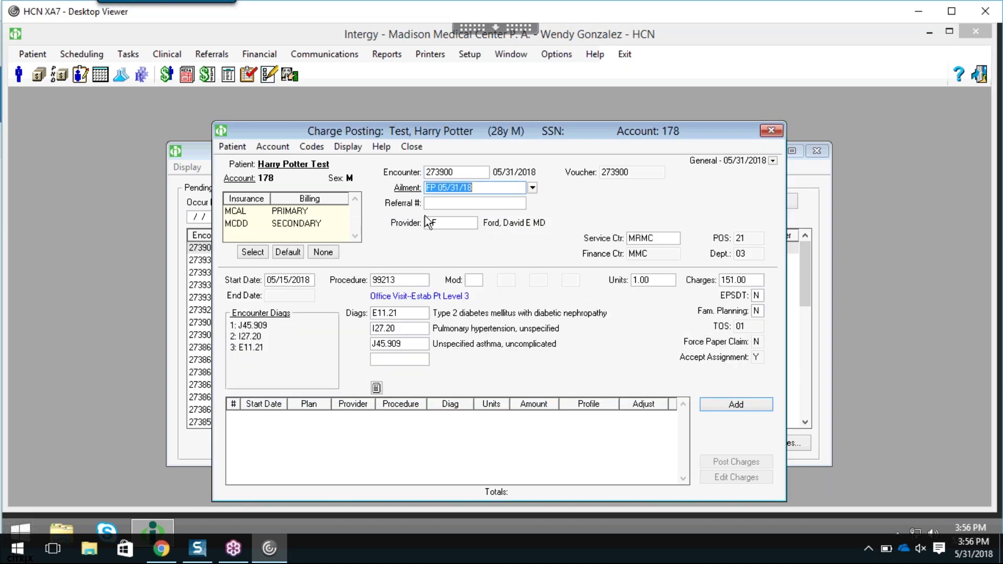
- Review the charge's referral, provider, service center and start date fields, and its primary and secondary insurance entries
click(445, 203)
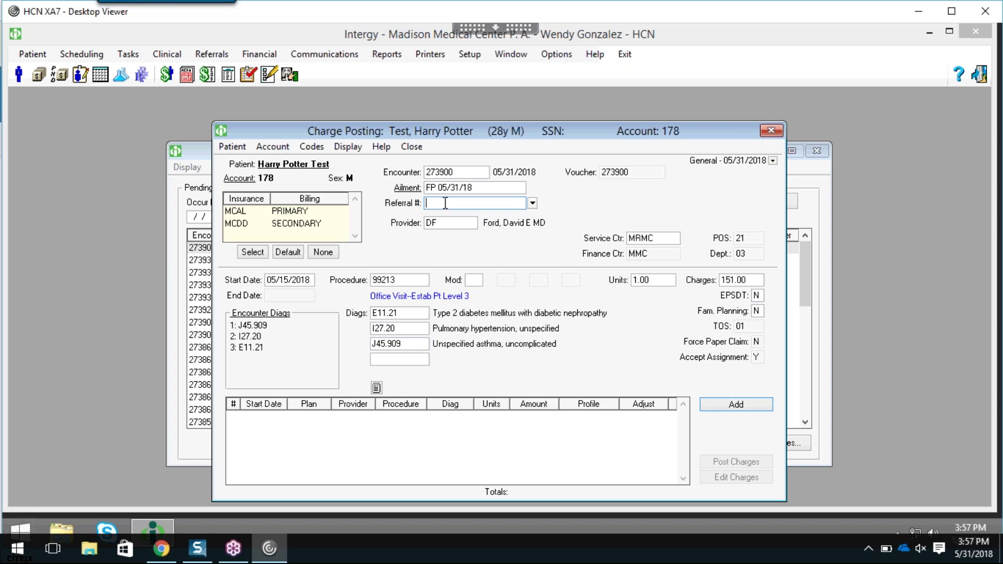
click(445, 227)
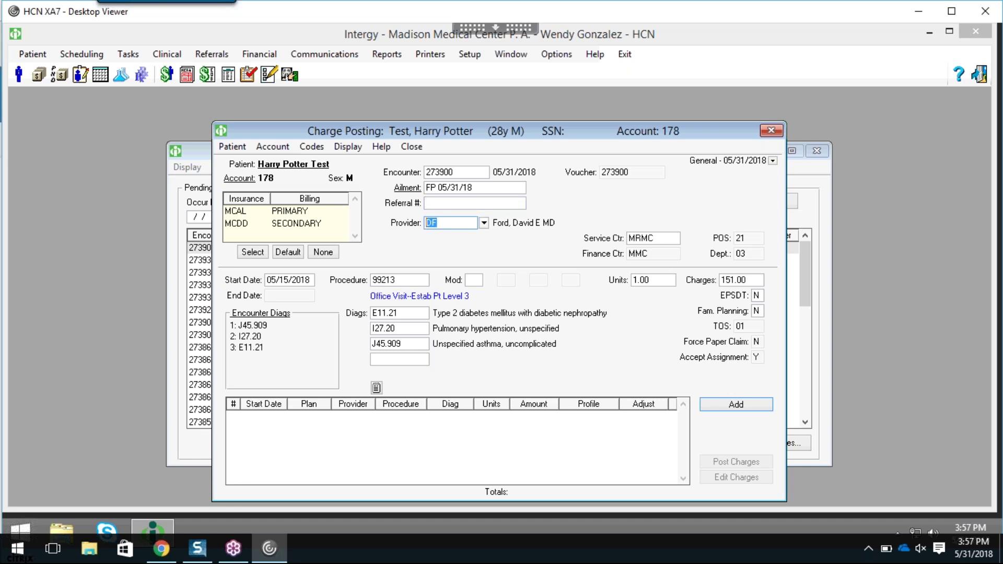
click(673, 237)
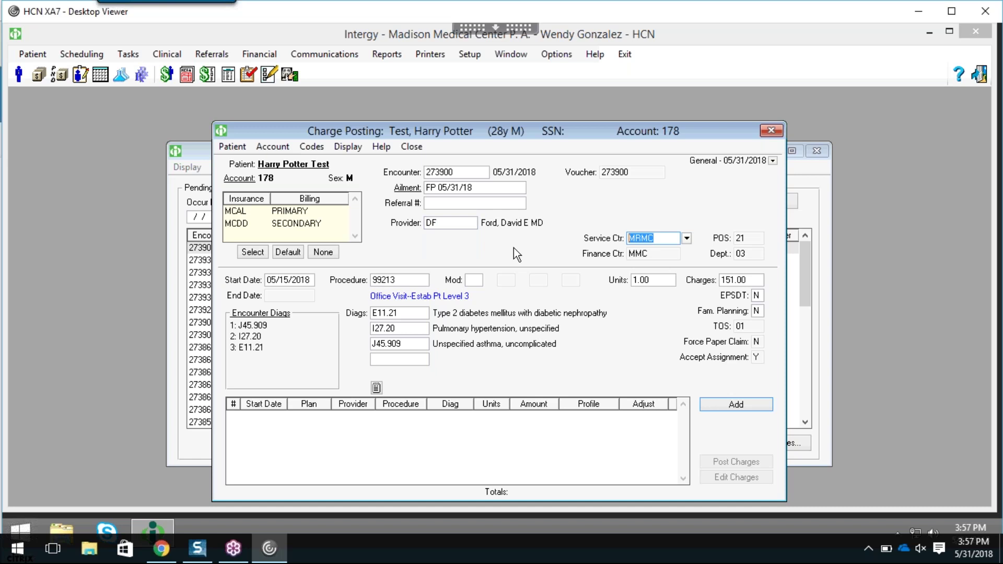
click(302, 280)
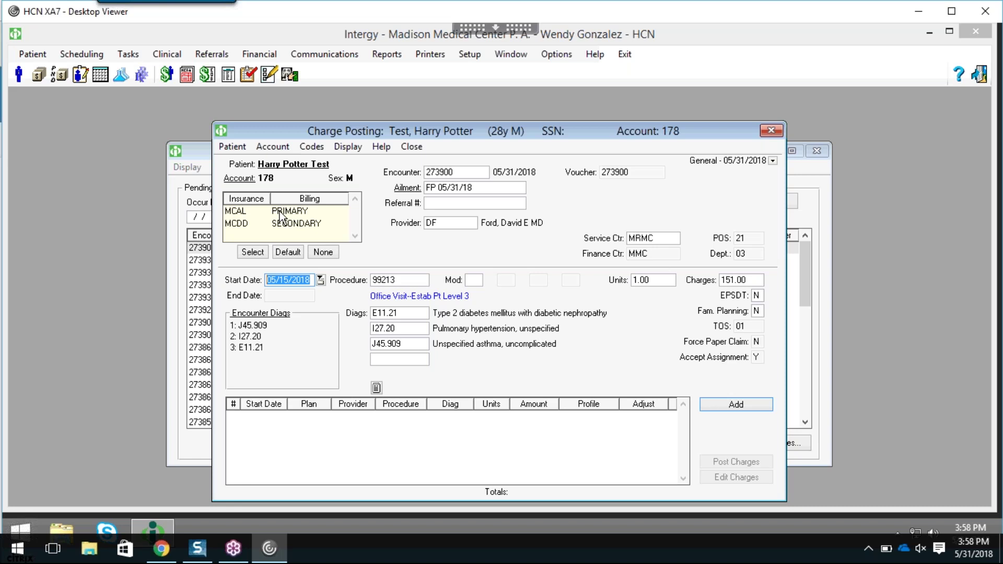
click(279, 213)
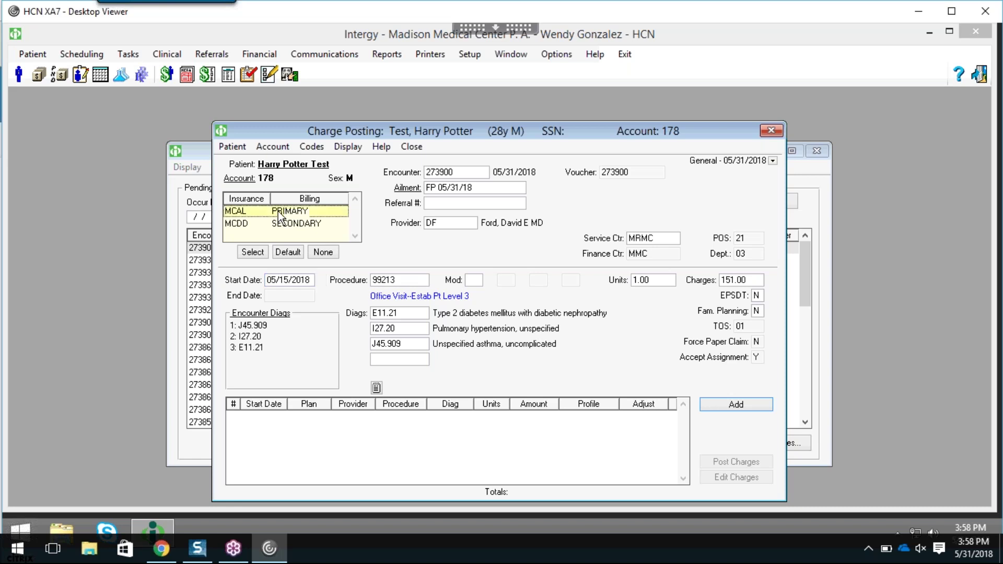
click(280, 225)
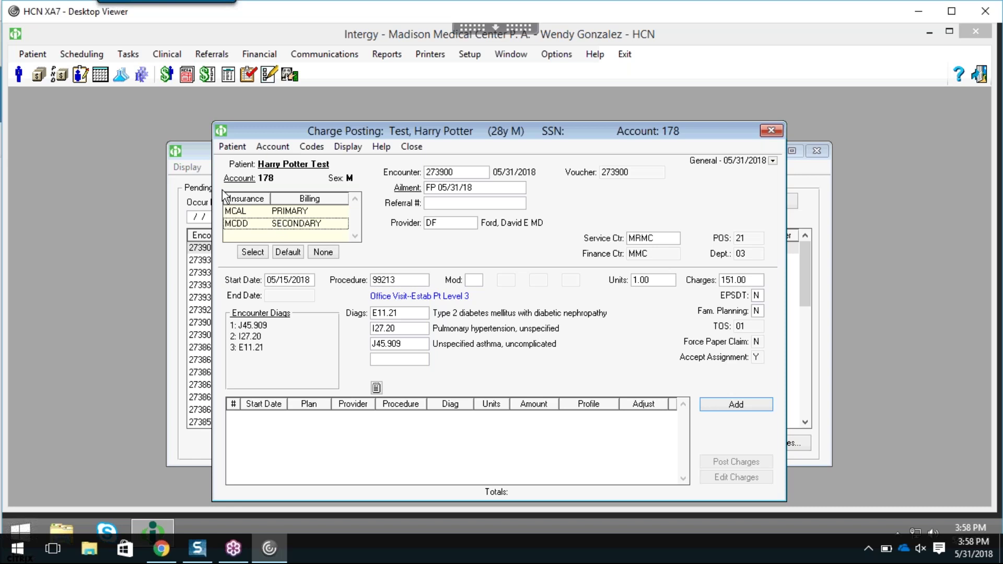
- Remove Medicaid - Dental Services from the charge's insurance billing list and check both entries in the charge's insurance list
click(253, 252)
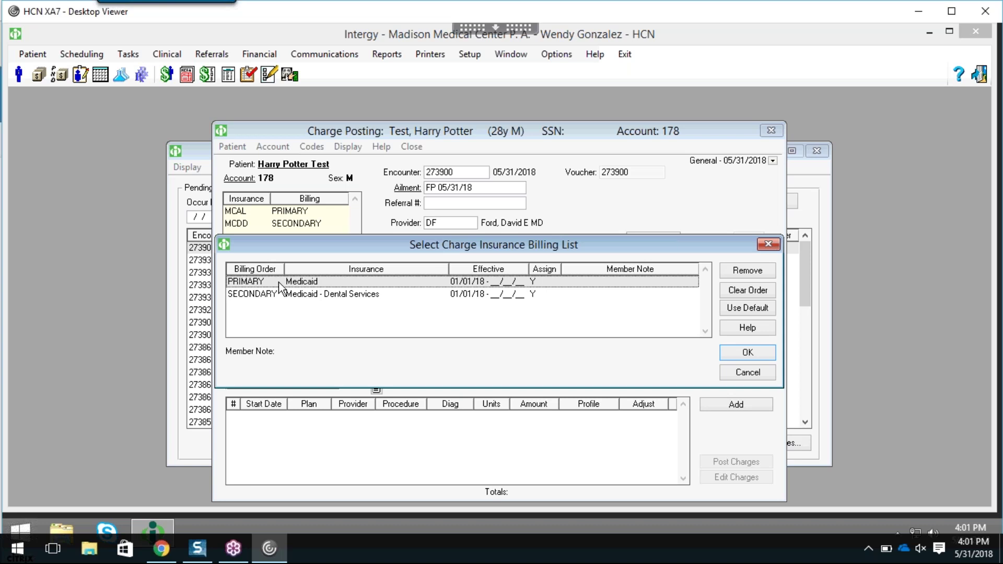
click(768, 245)
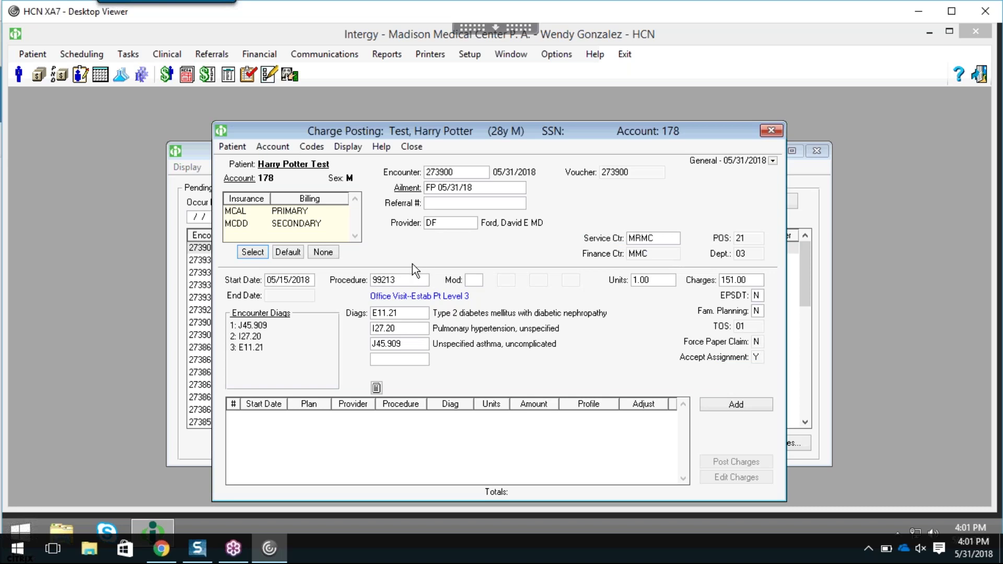
click(253, 252)
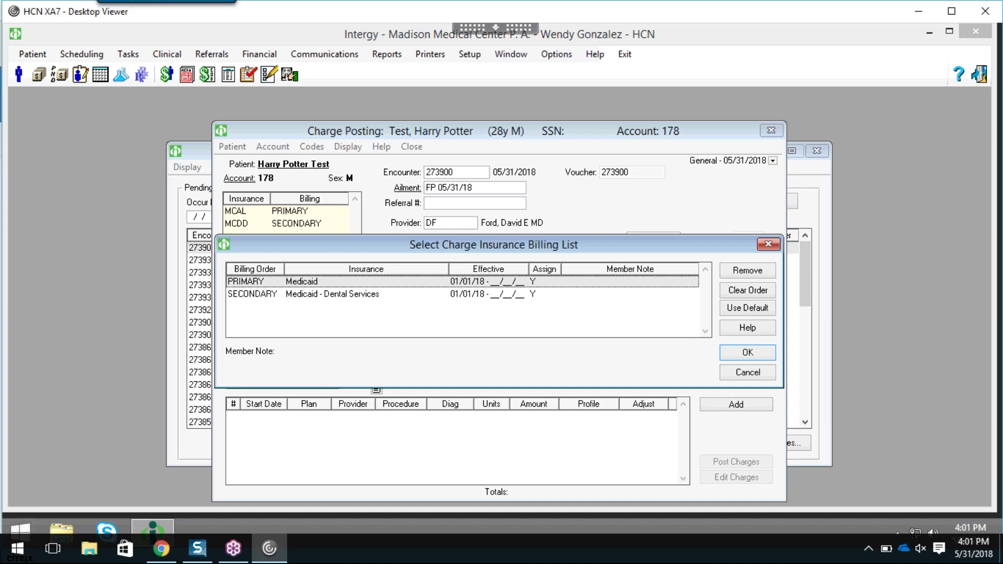
click(327, 296)
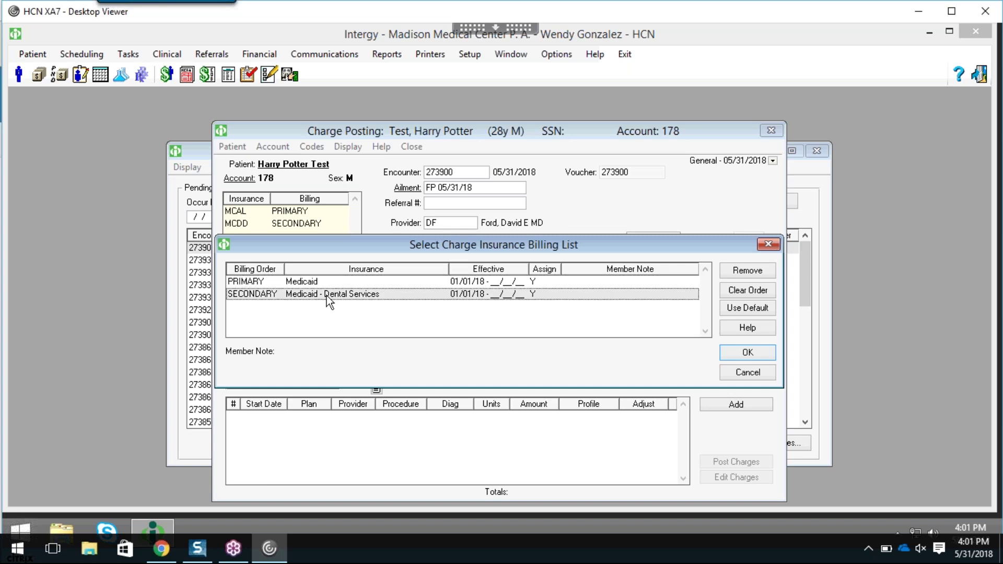
click(753, 275)
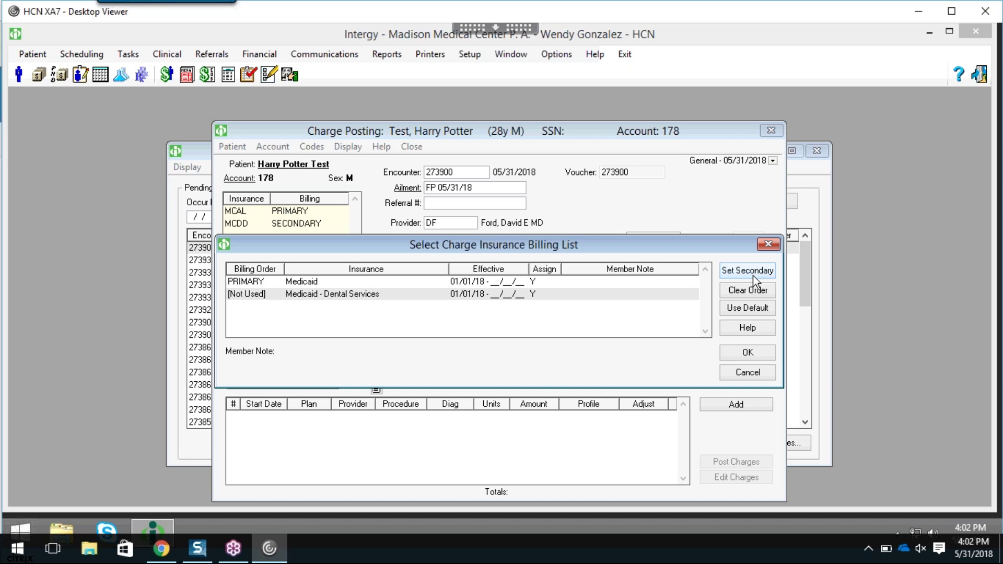
click(748, 353)
click(278, 212)
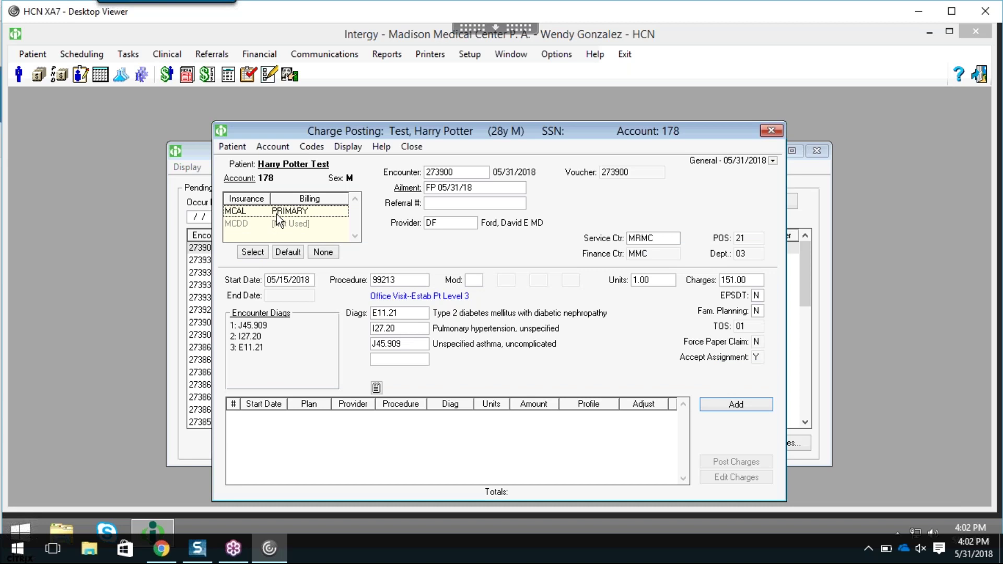
click(278, 223)
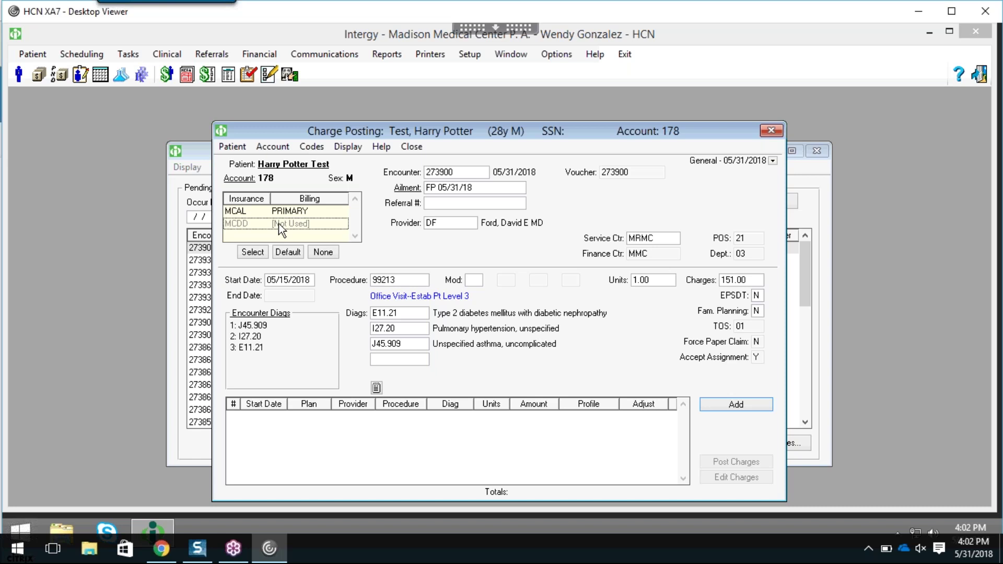
- Reset the charge's insurance to the default billing order, try billing no insurance, and restore the default order
click(287, 252)
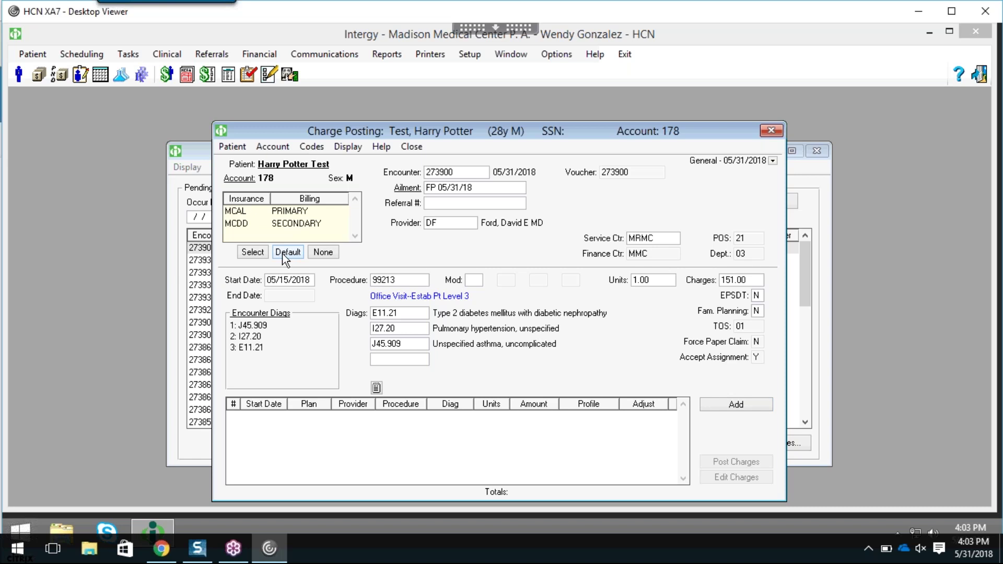
click(331, 253)
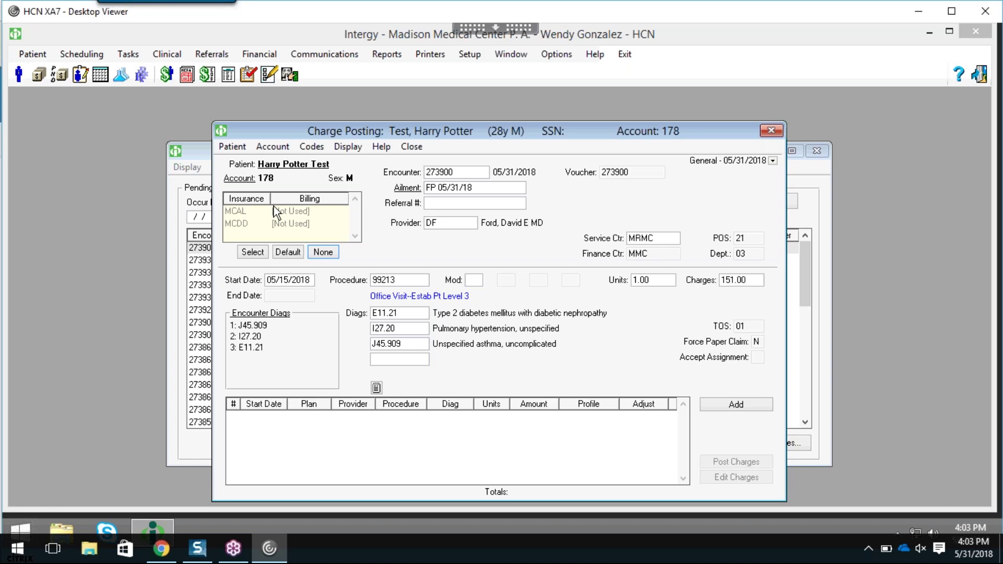
click(284, 254)
- Take the secondary Medicaid - Dental Services plan out of the charge's billing order, keeping Medicaid as primary
click(254, 253)
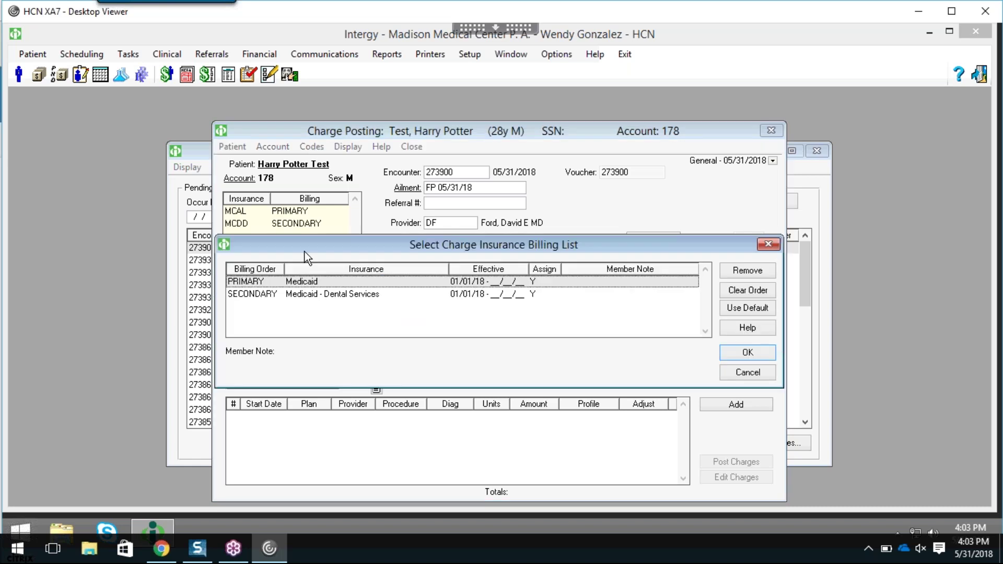
click(470, 294)
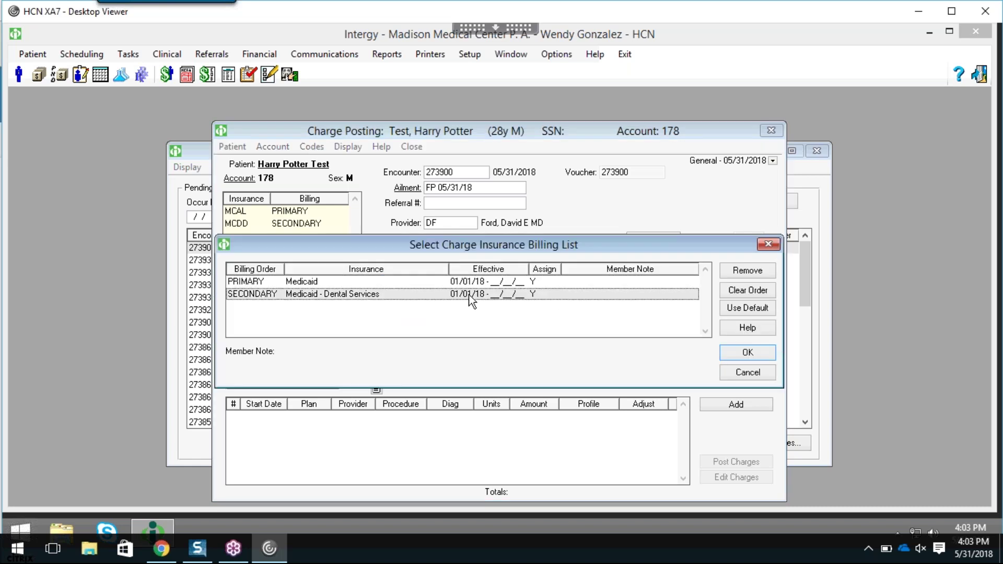
click(743, 275)
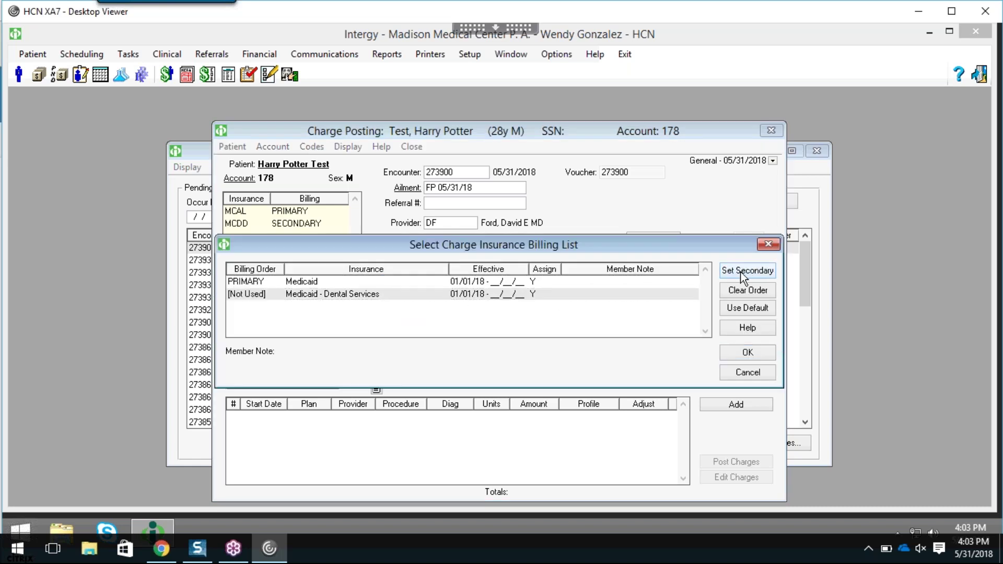
click(747, 353)
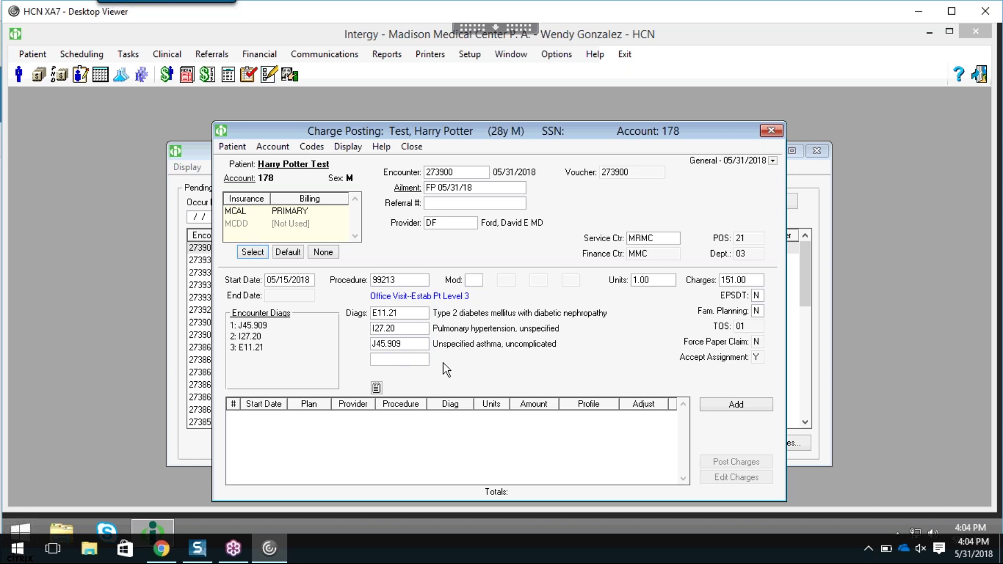
- Review the charge's procedure code and its three diagnosis codes against the encounter diagnoses
click(395, 279)
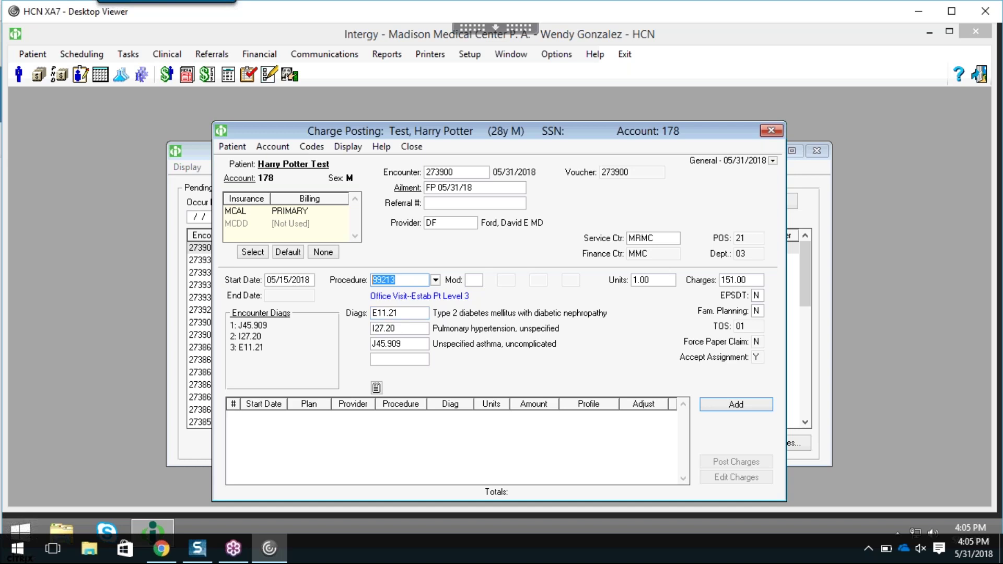
click(400, 312)
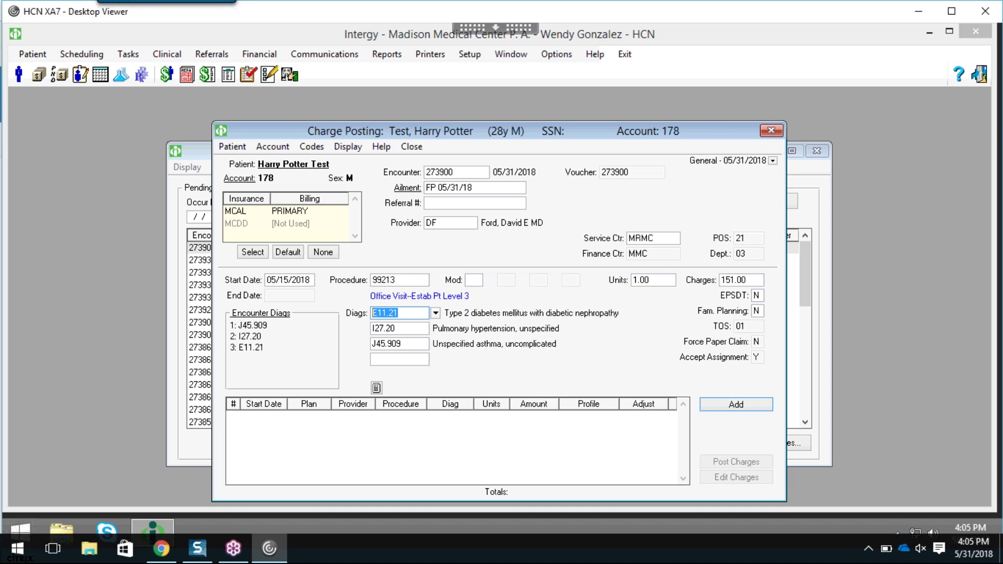
click(403, 326)
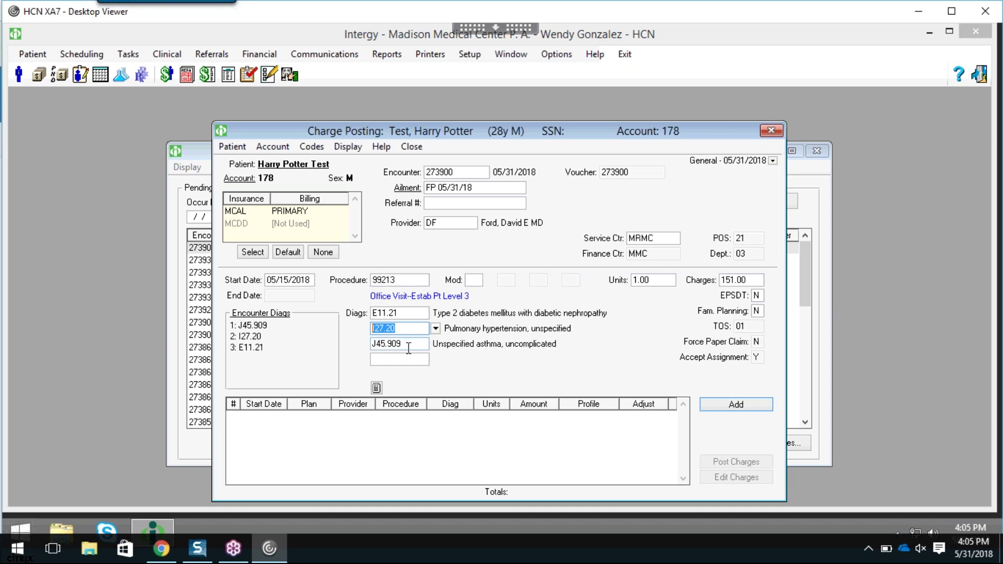
key(Tab)
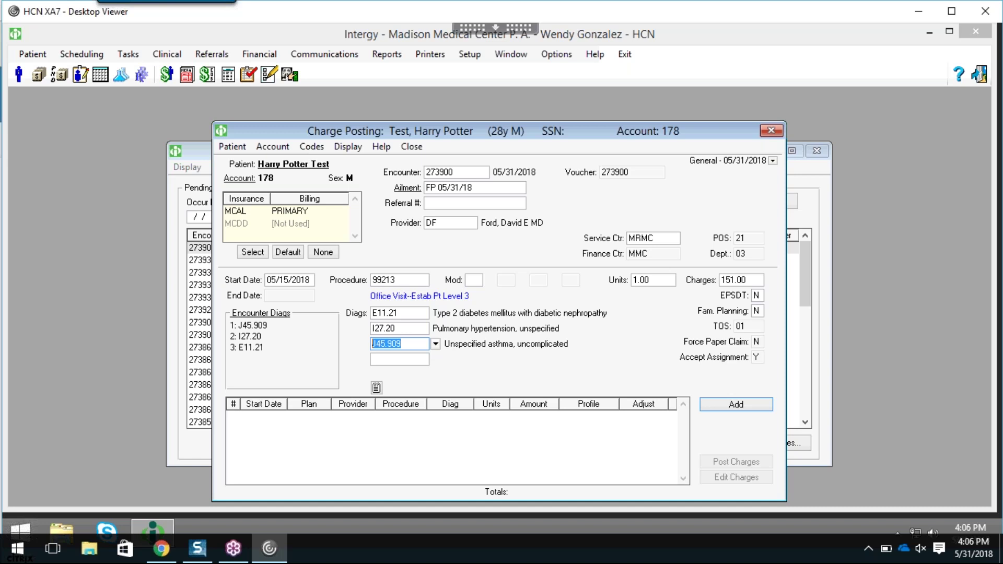
click(421, 314)
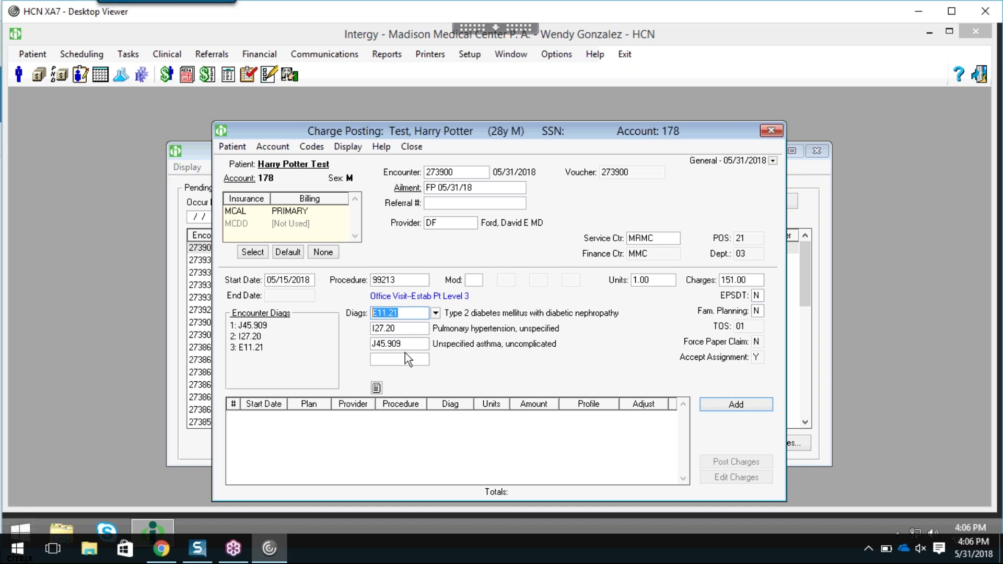
- Try Z68.1 as the charge's fourth diagnosis code and clear that field again
click(391, 359)
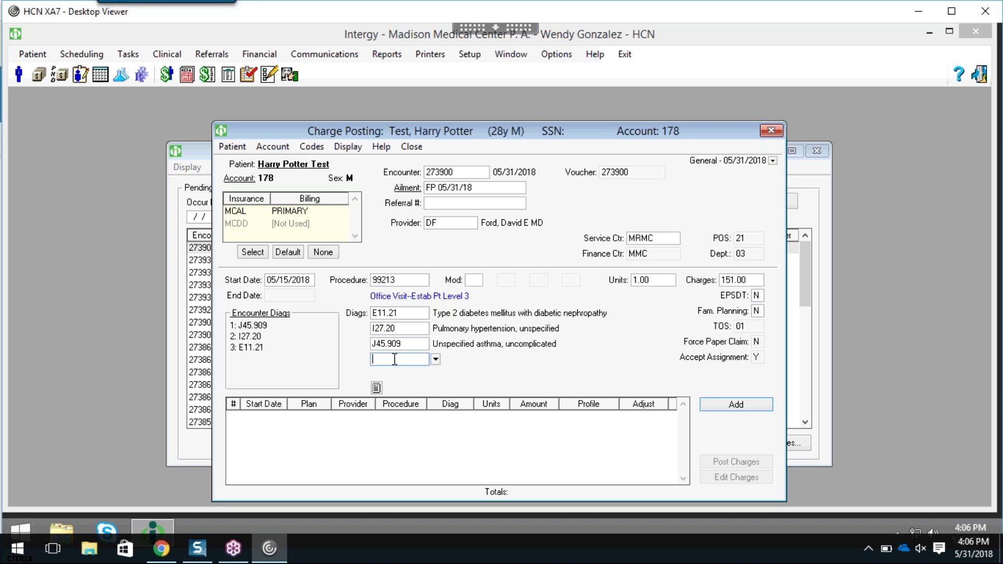
click(412, 313)
click(393, 361)
text(Z68.1)
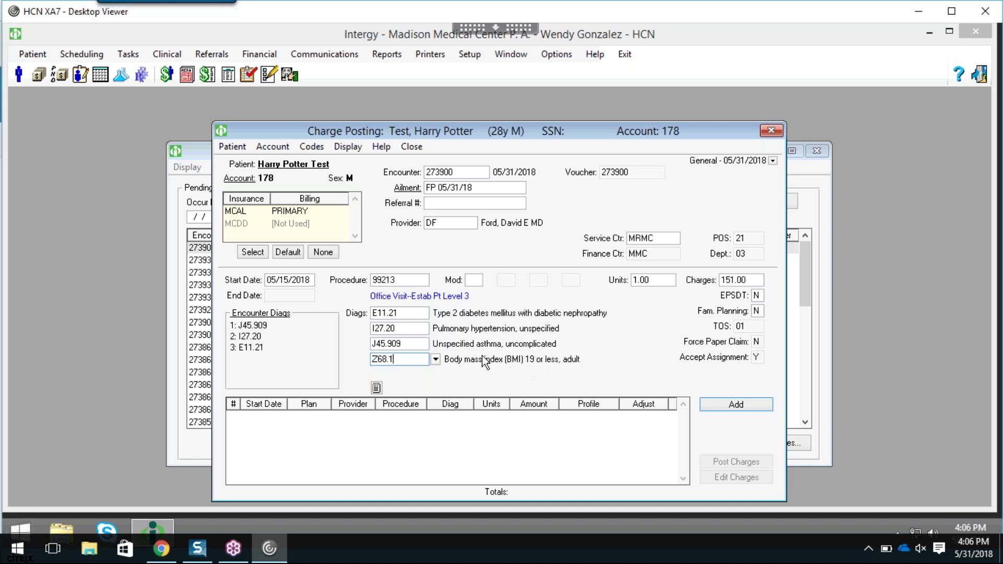
drag(396, 360, 363, 358)
key(Delete)
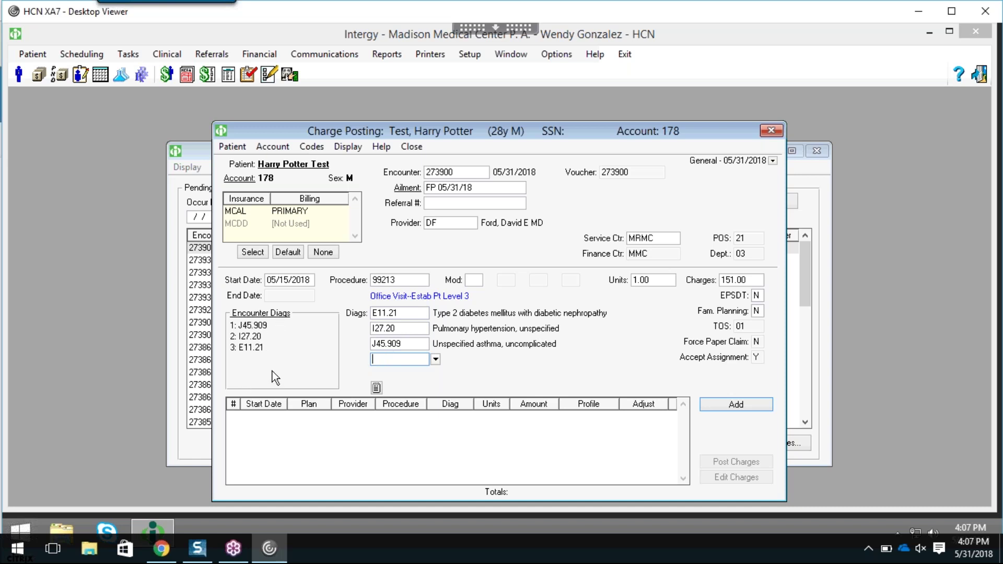
- Check the order of the first, second and third diagnosis codes on the charge
click(400, 312)
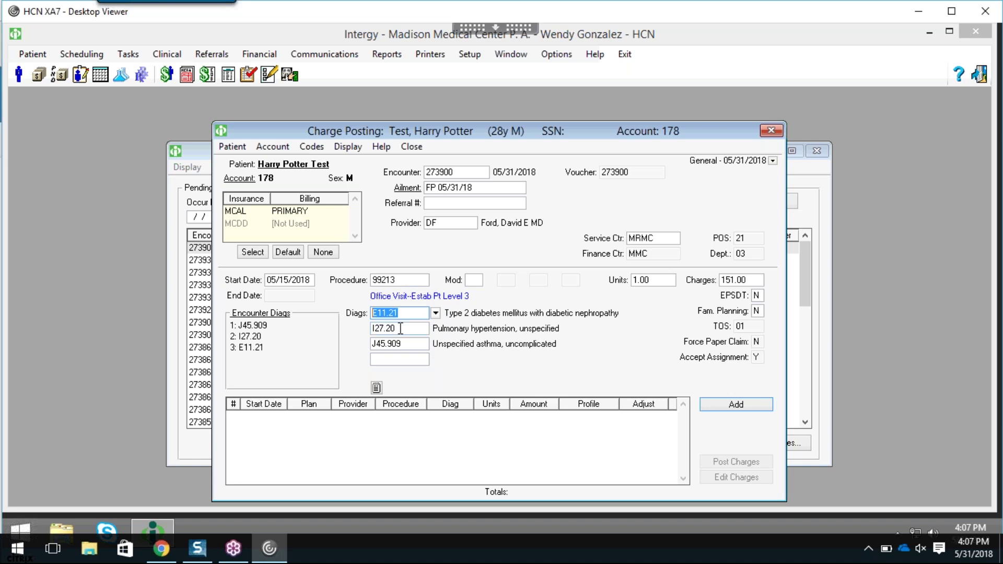
click(385, 328)
click(406, 344)
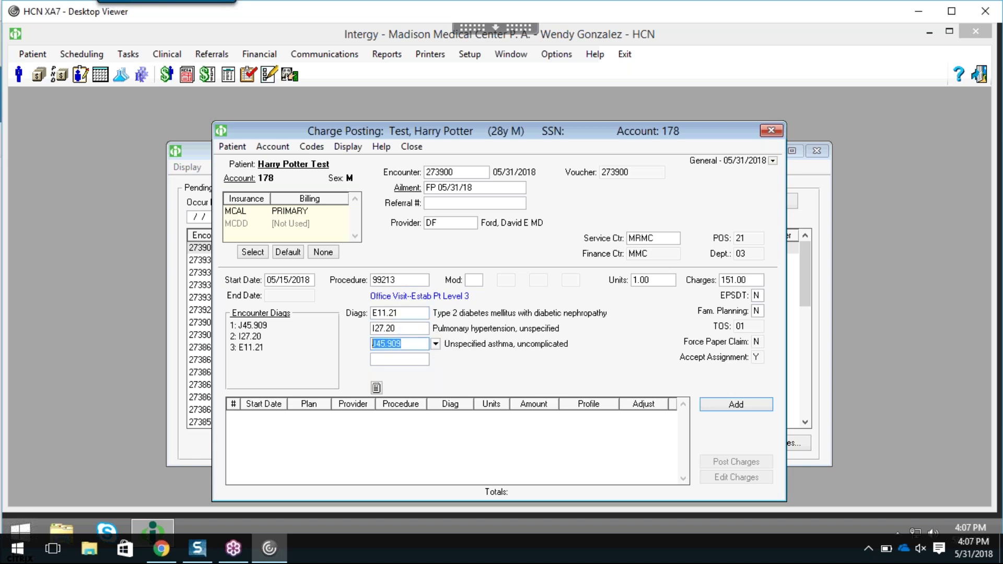
- Check procedure code 99213 against the charge's first diagnosis and its empty fourth diagnosis field
click(407, 281)
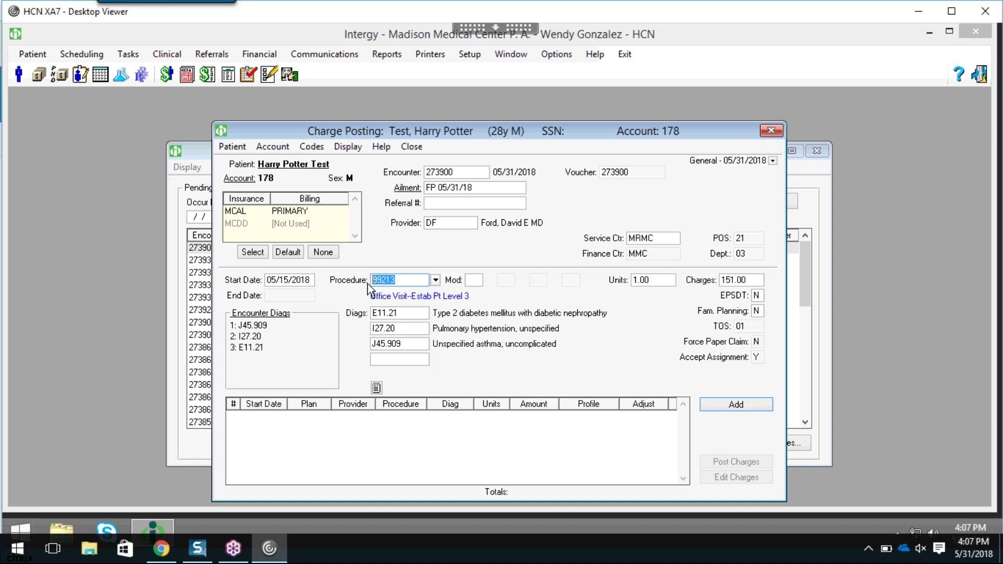
click(393, 361)
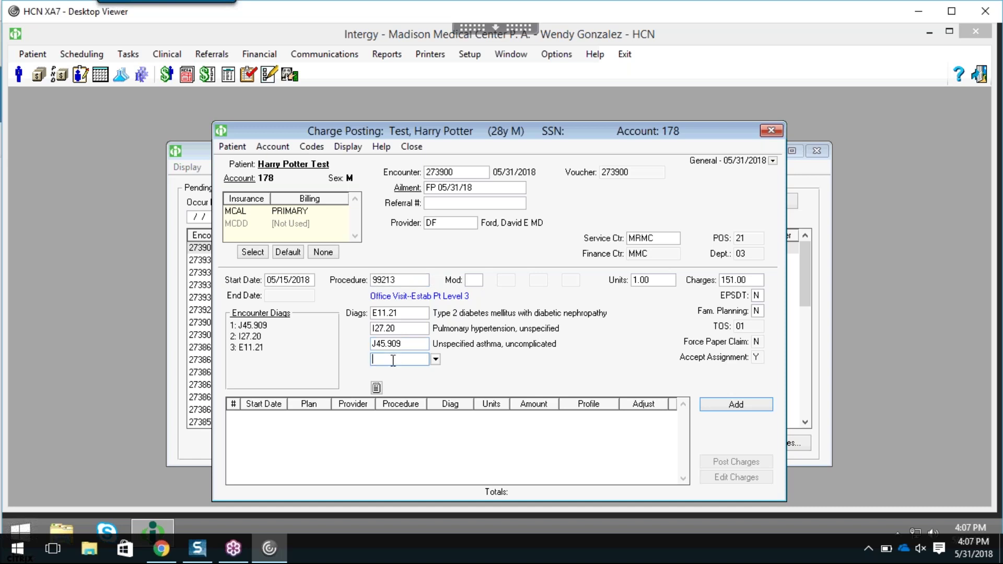
click(406, 281)
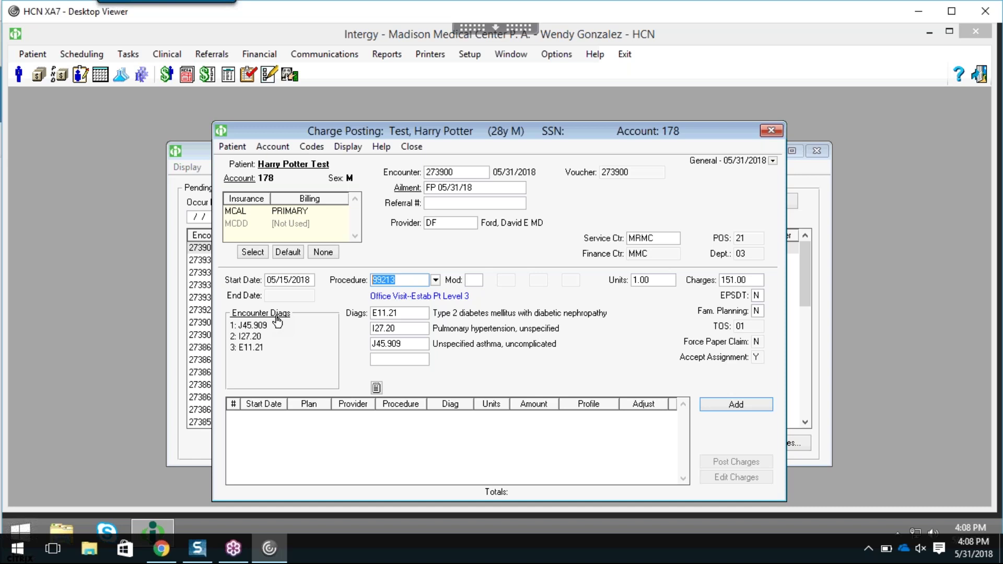
click(410, 359)
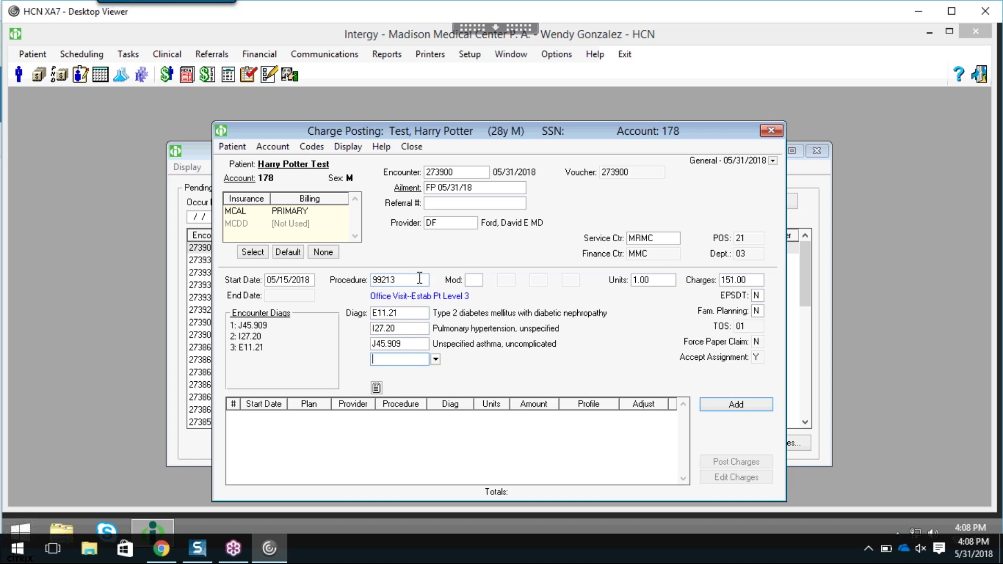
click(403, 313)
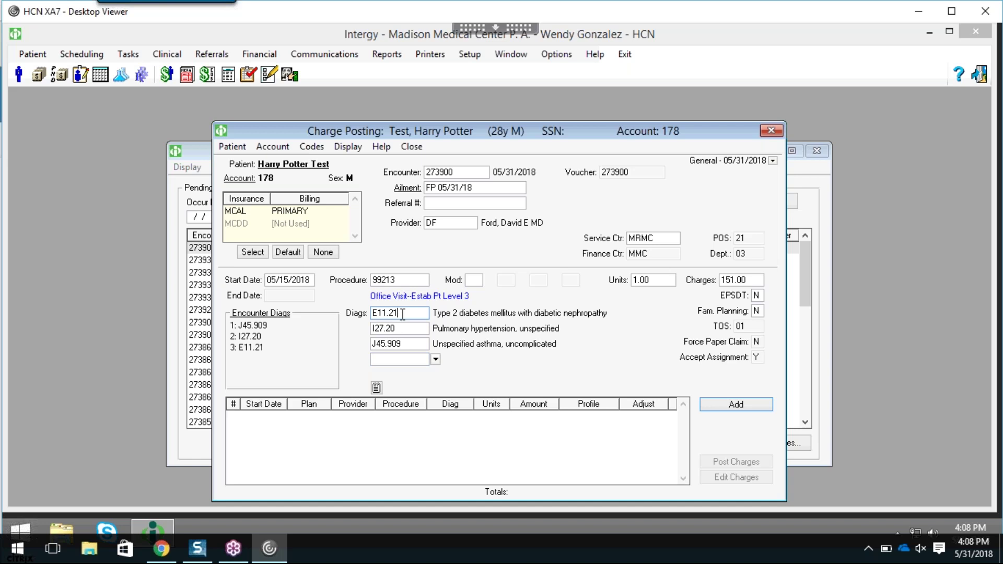
click(400, 360)
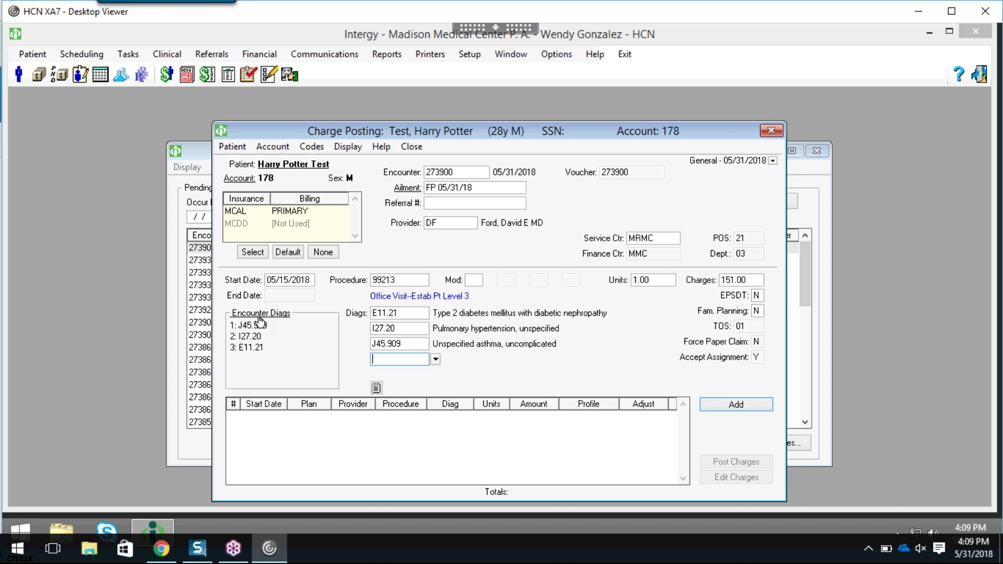
click(407, 280)
click(399, 312)
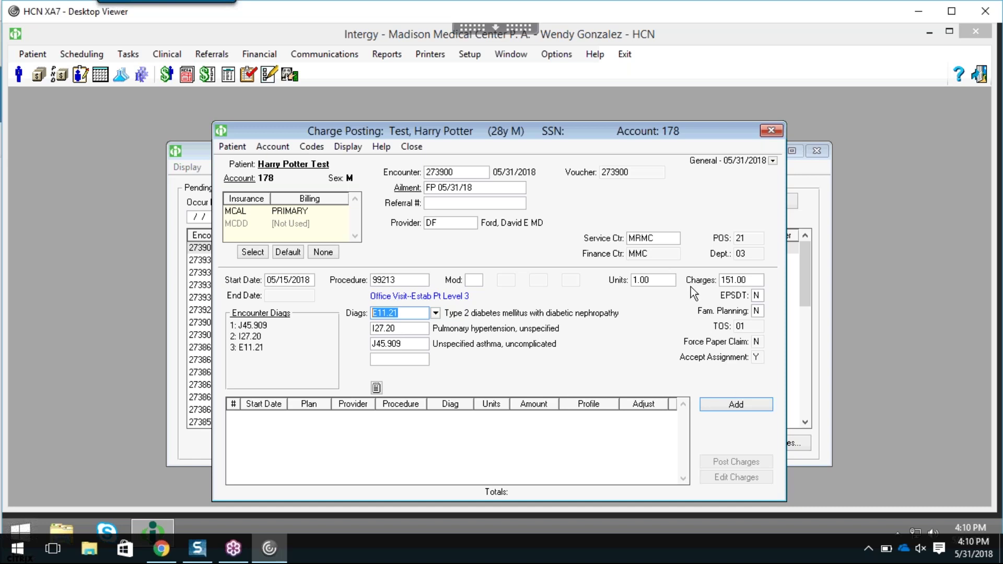
- Check the units, charge amount, EPSDT and family planning fields, and add the 99213 office visit charge to the posting list
click(643, 280)
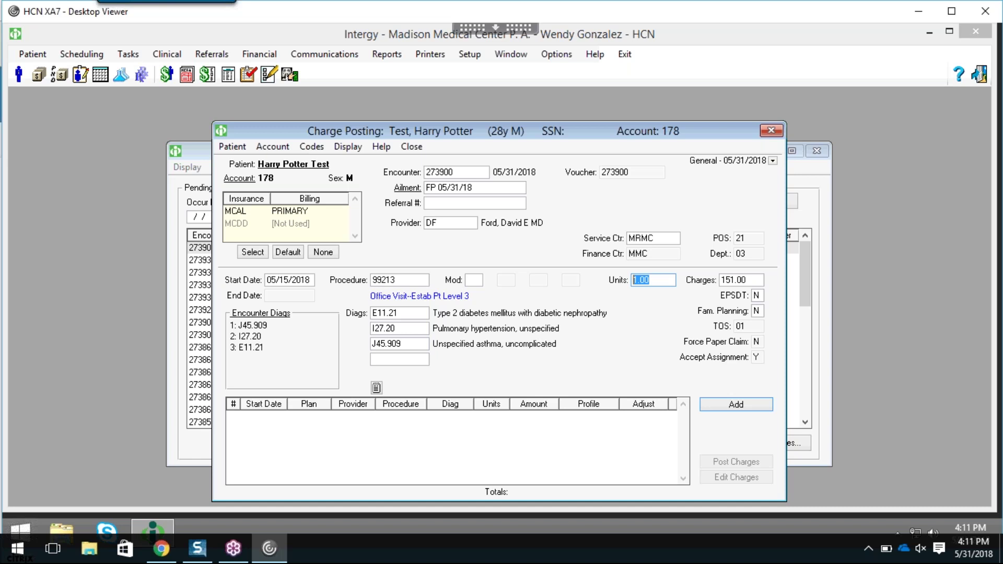
key(Tab)
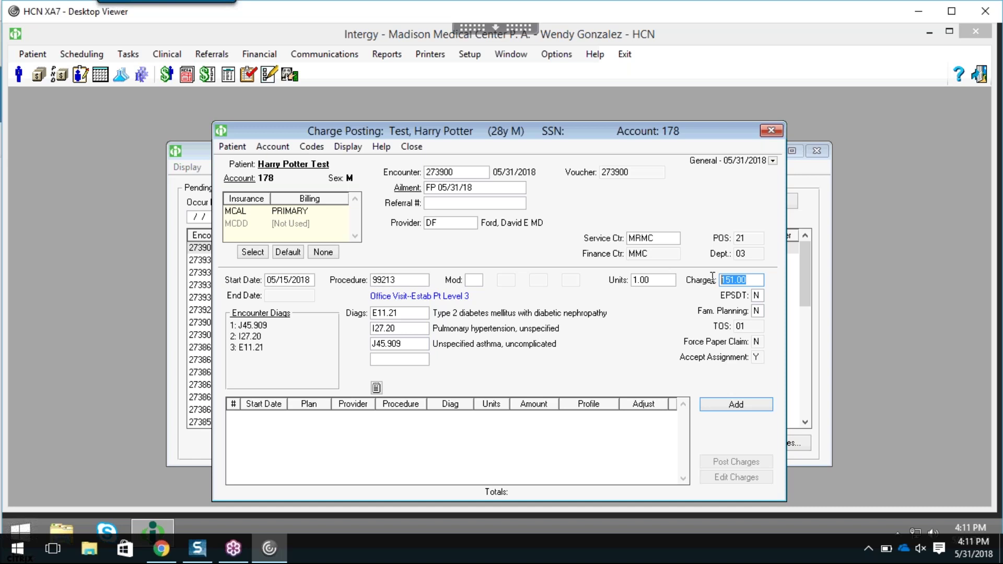
click(758, 296)
key(Tab)
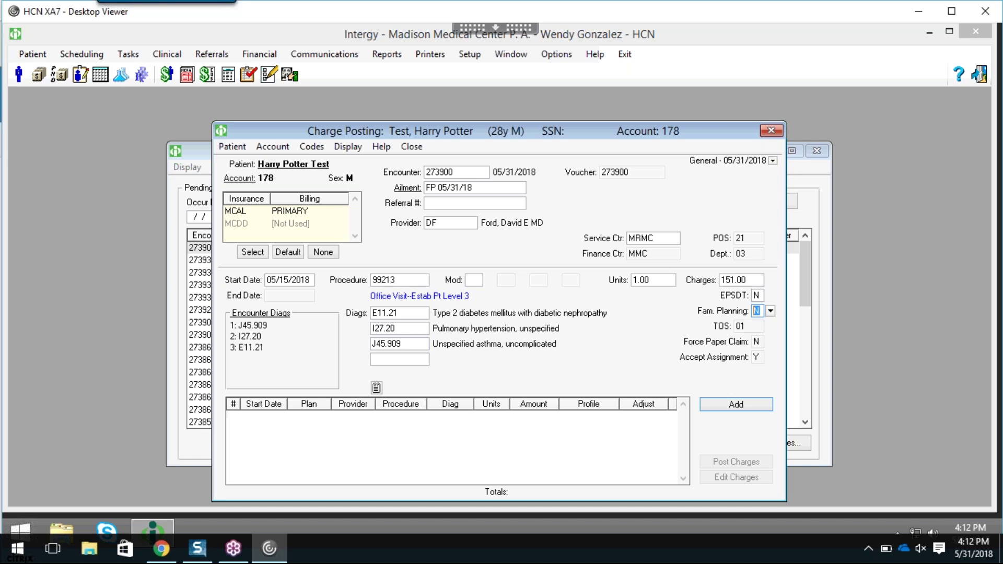
click(741, 407)
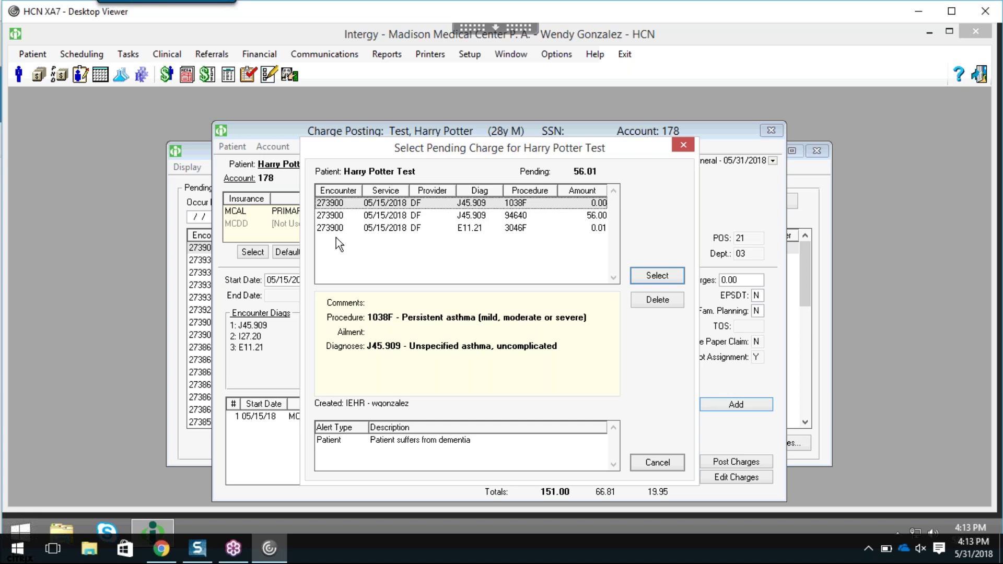
- Load the pending 94640 nebulizer treatment charge, check its ailment and diagnosis, and add it to the posting list
click(524, 219)
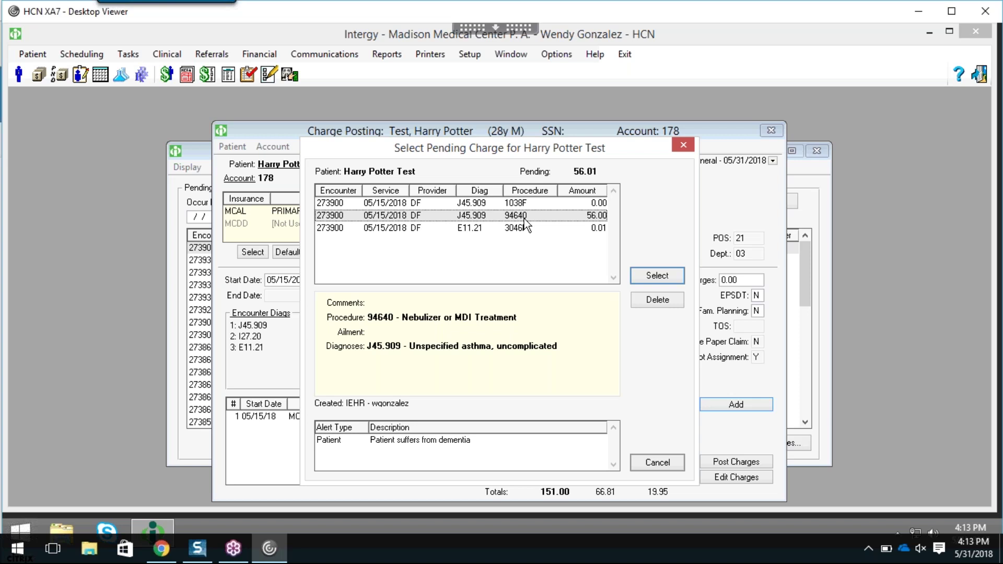
click(656, 275)
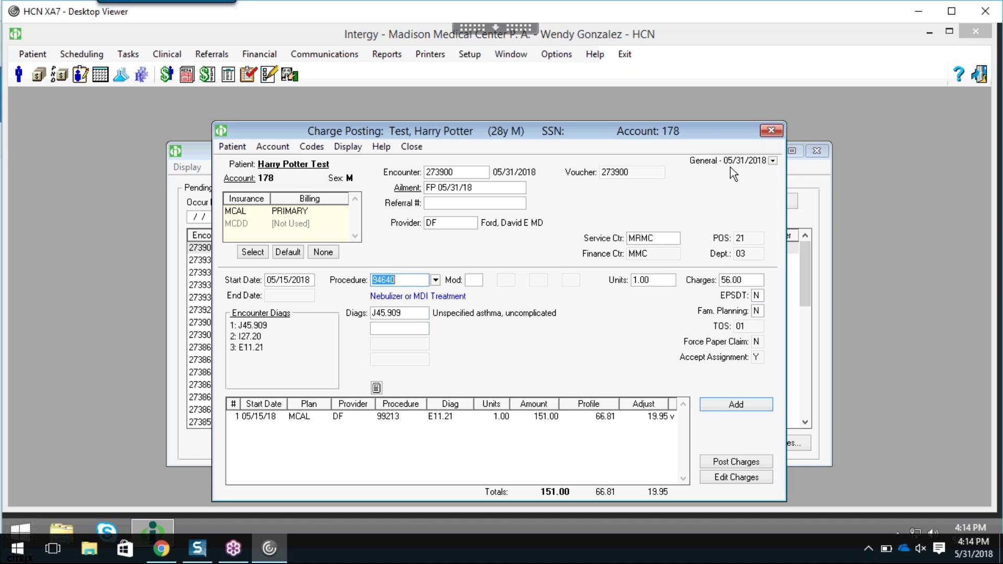
drag(475, 187, 426, 188)
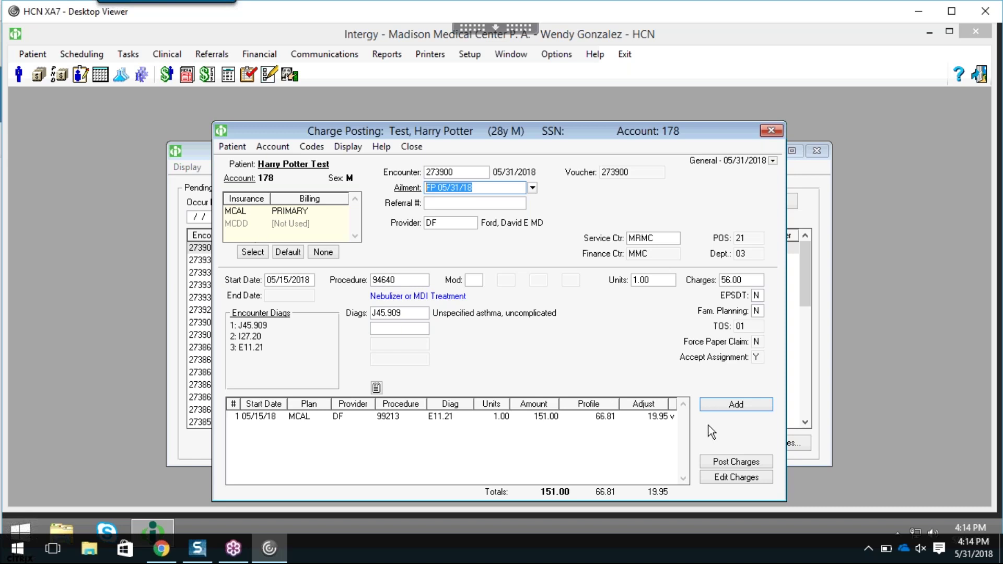
click(392, 314)
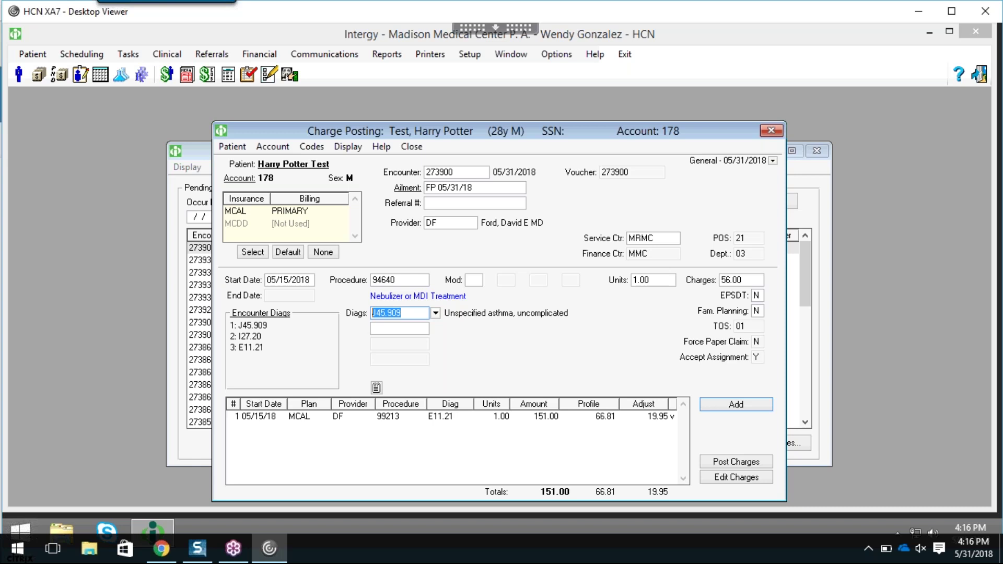
drag(412, 312, 374, 314)
mouse_move(245, 349)
click(754, 403)
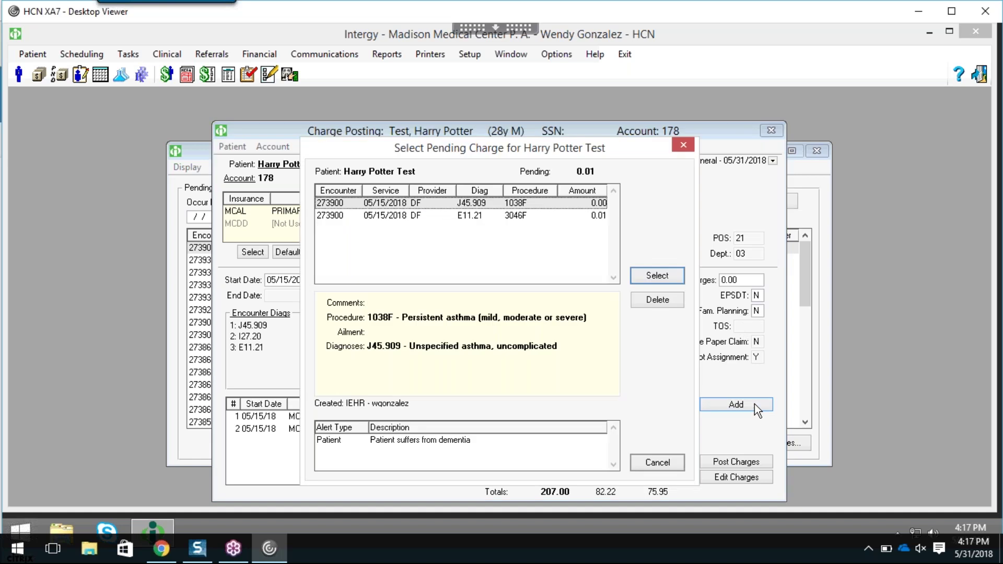
- Load the pending 1038F persistent asthma charge, check its procedure and diagnosis, and add it, accepting the zero-dollar amount
click(525, 215)
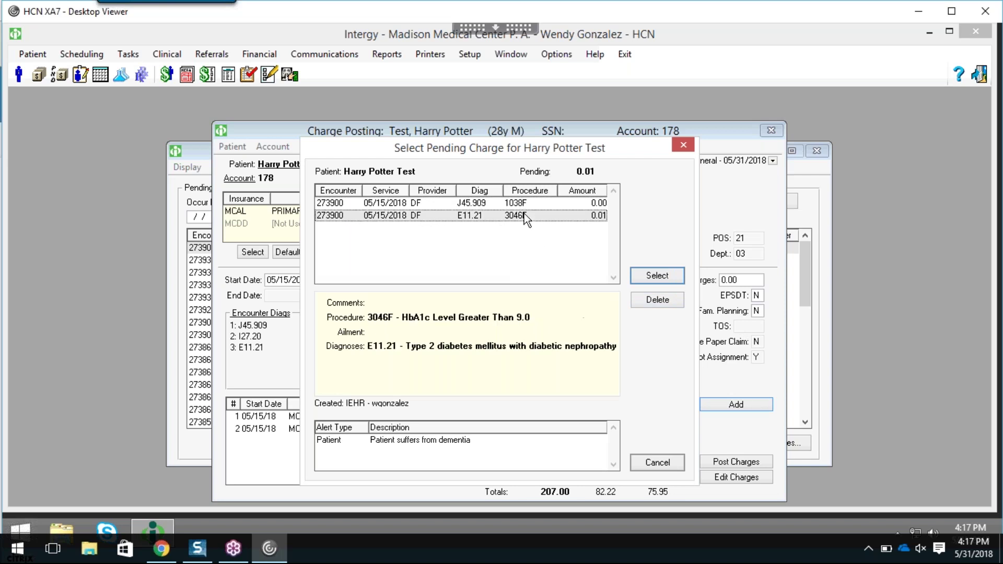
click(524, 204)
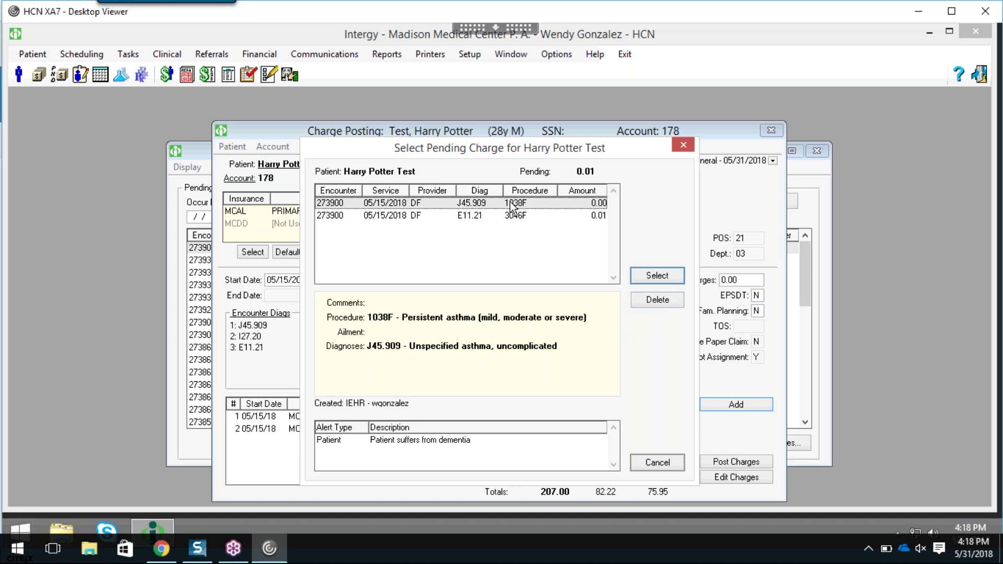
click(656, 276)
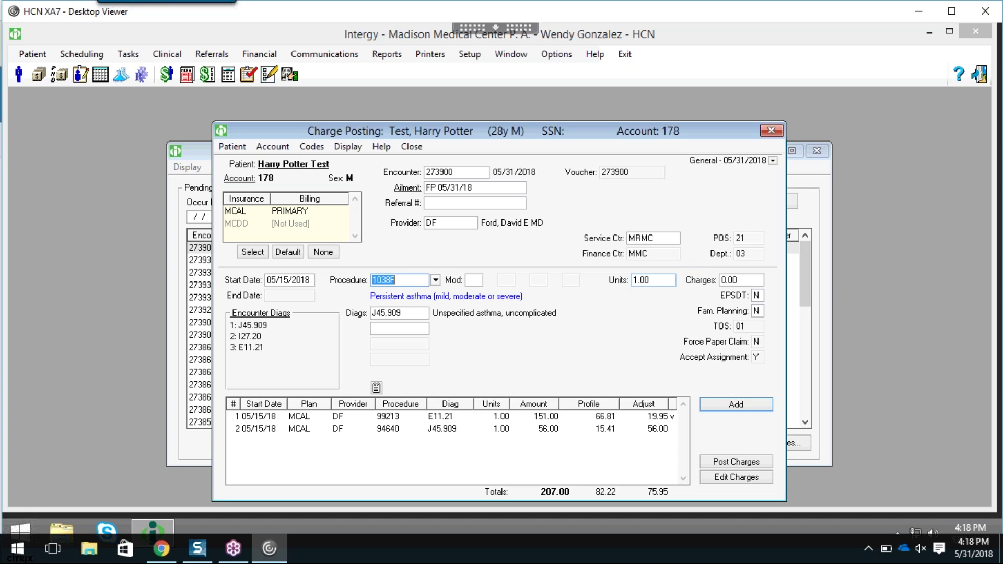
click(418, 313)
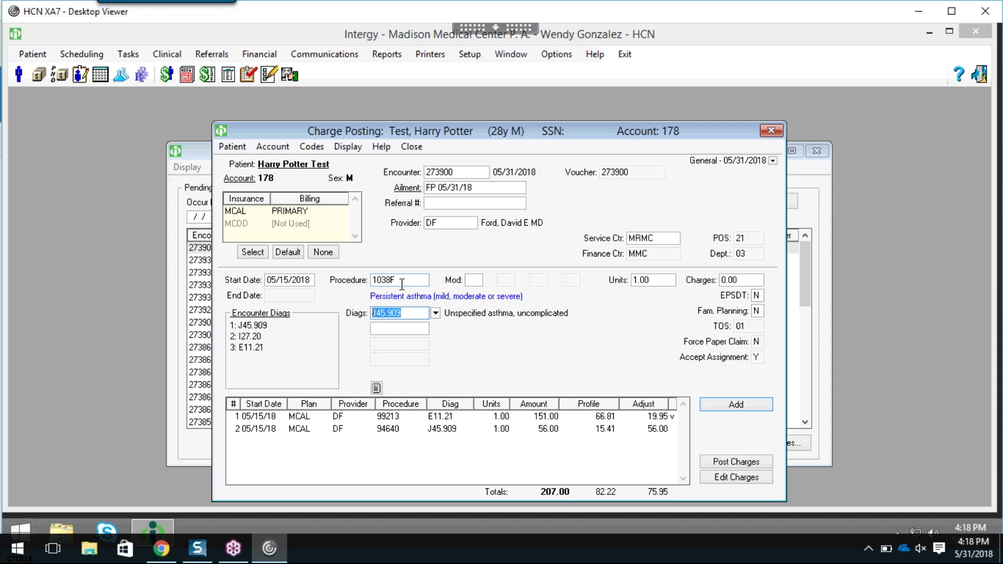
click(401, 281)
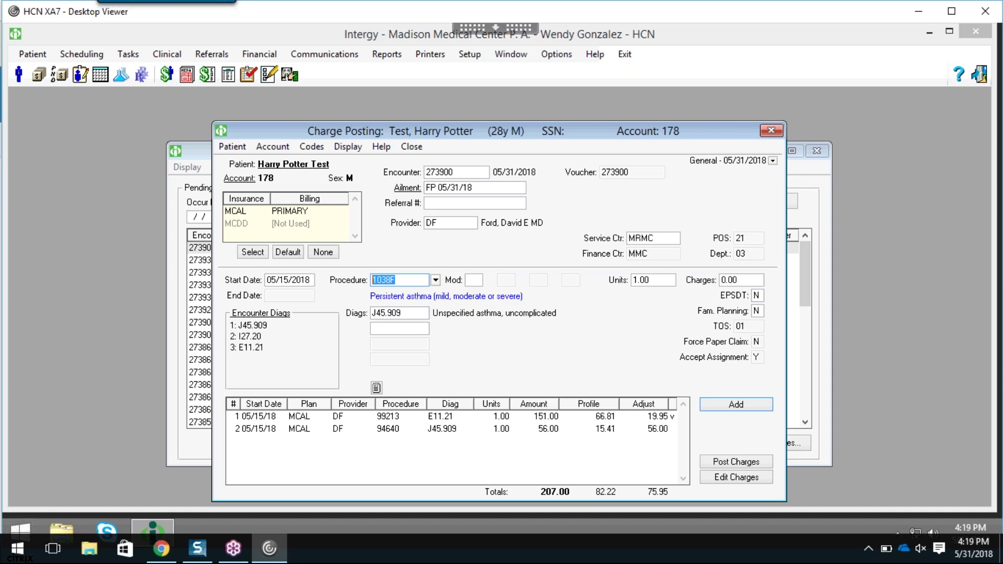
click(411, 315)
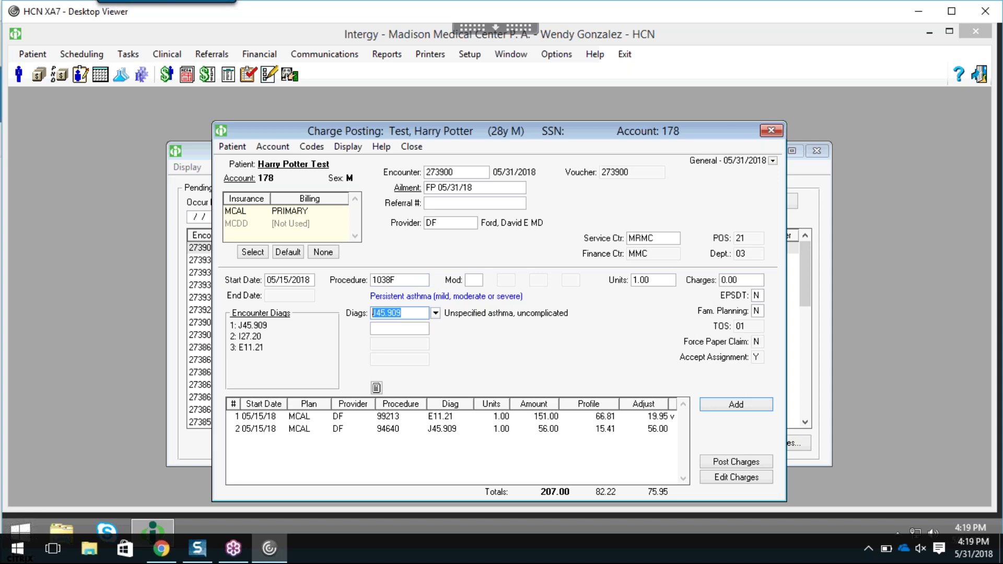
click(728, 406)
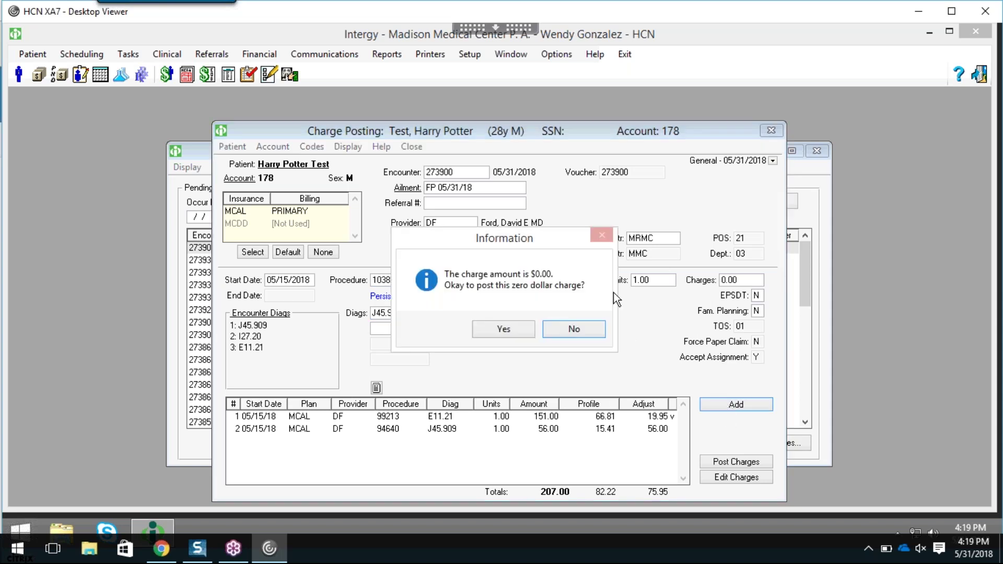
drag(543, 238, 503, 304)
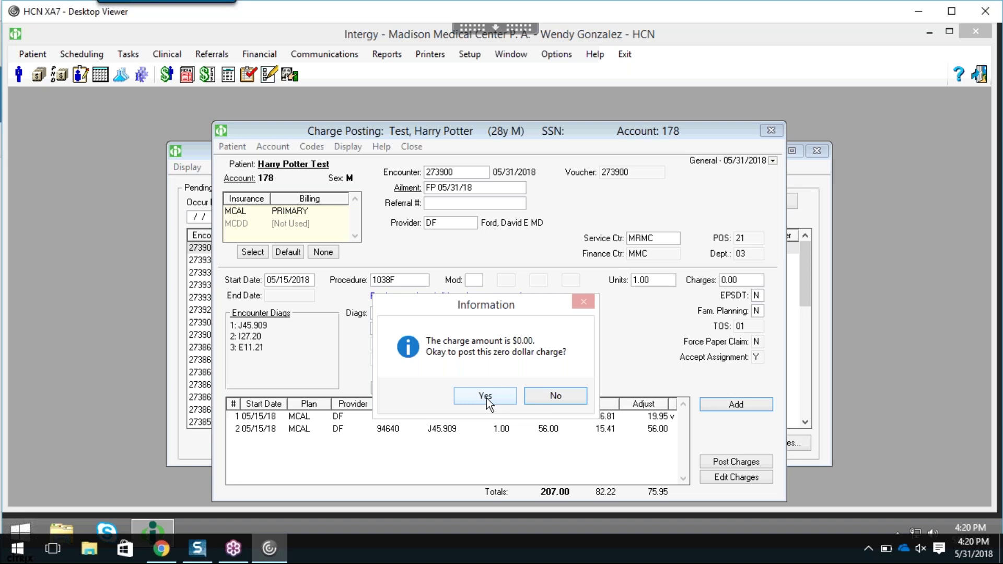
click(486, 398)
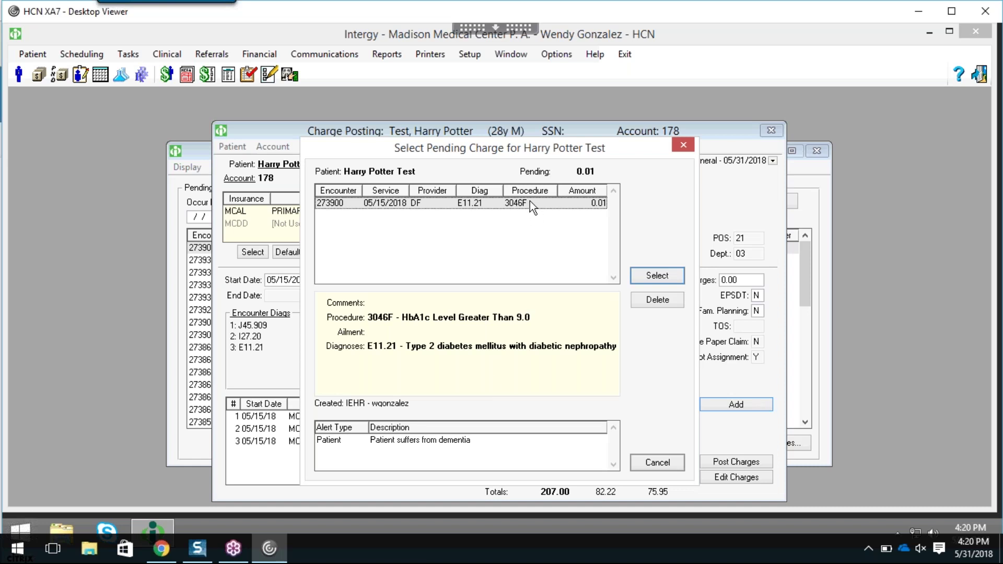
- Add the pending 3046F HbA1c charge to the list and post all the listed charges
click(657, 276)
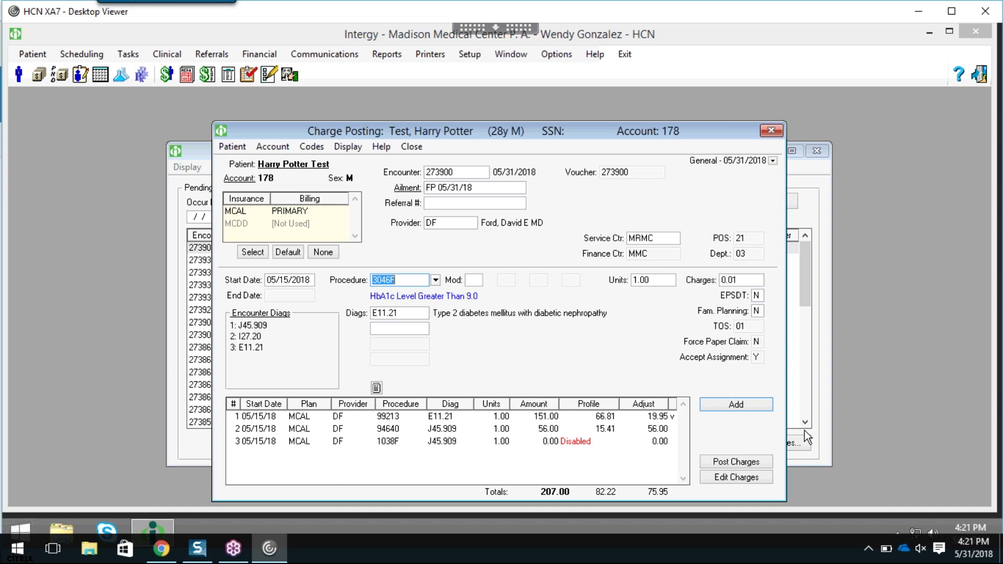
click(728, 406)
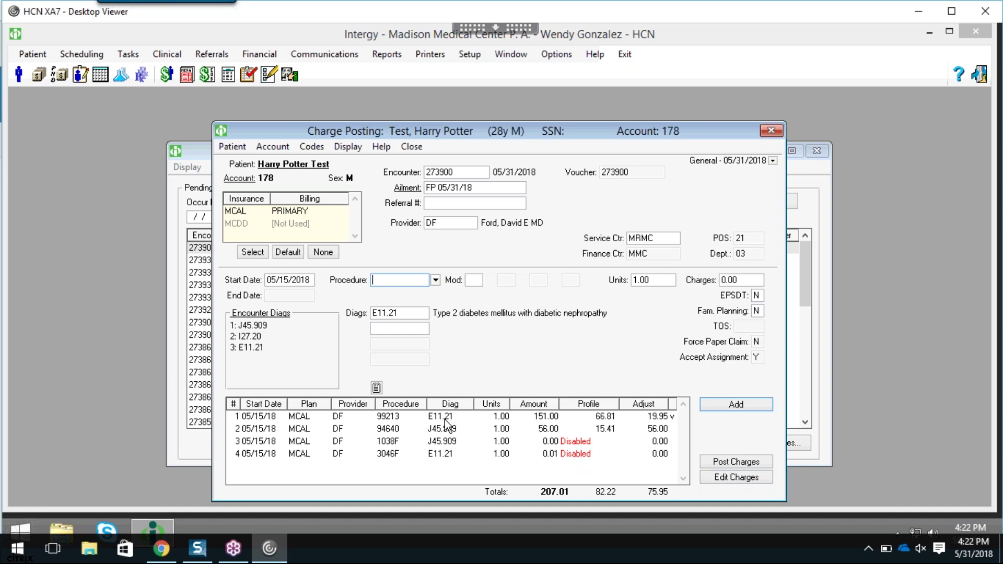
click(761, 461)
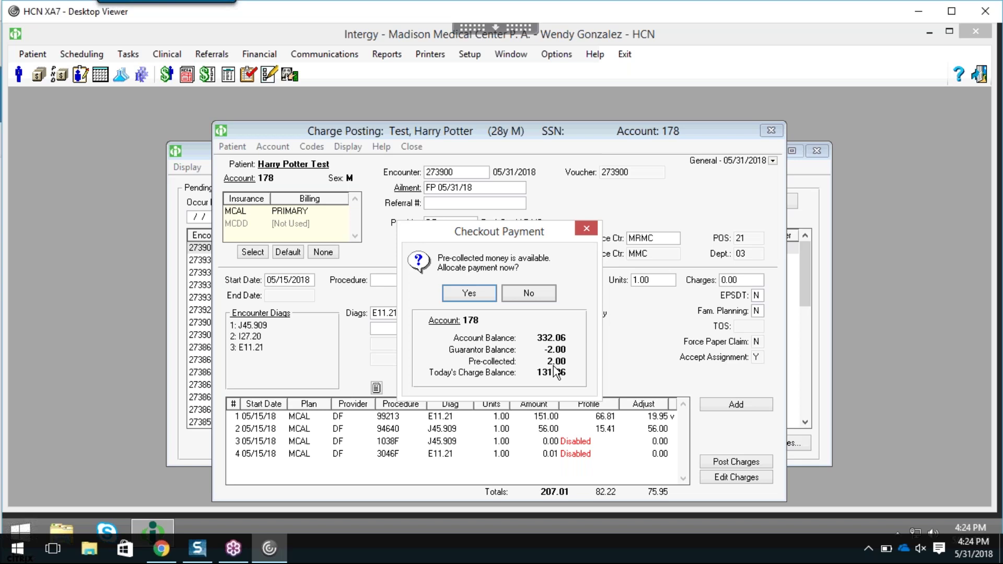
- Choose to allocate the pre-collected money now, using the guarantor's 2.00 credit noted as Med Visit Copay
click(469, 293)
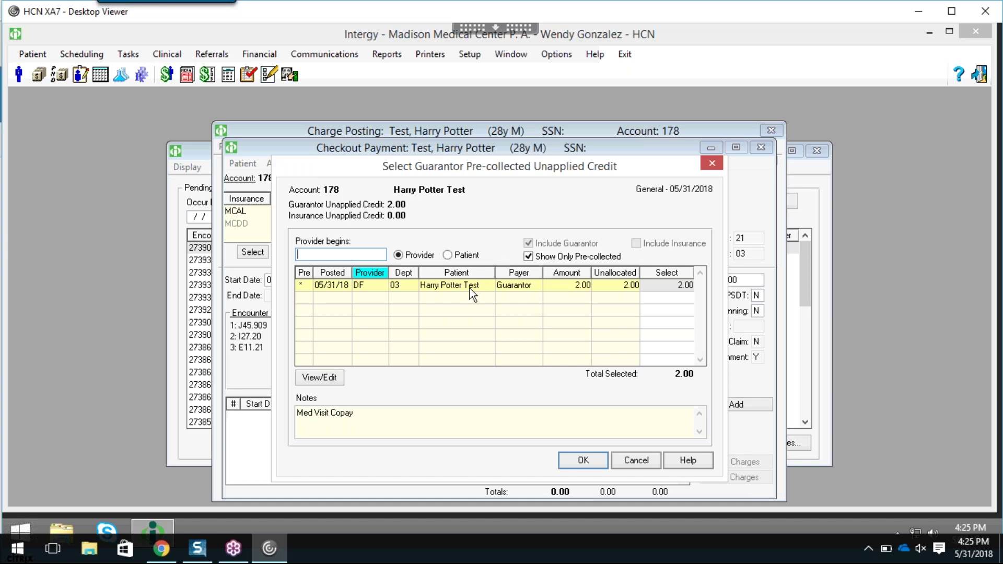
click(469, 287)
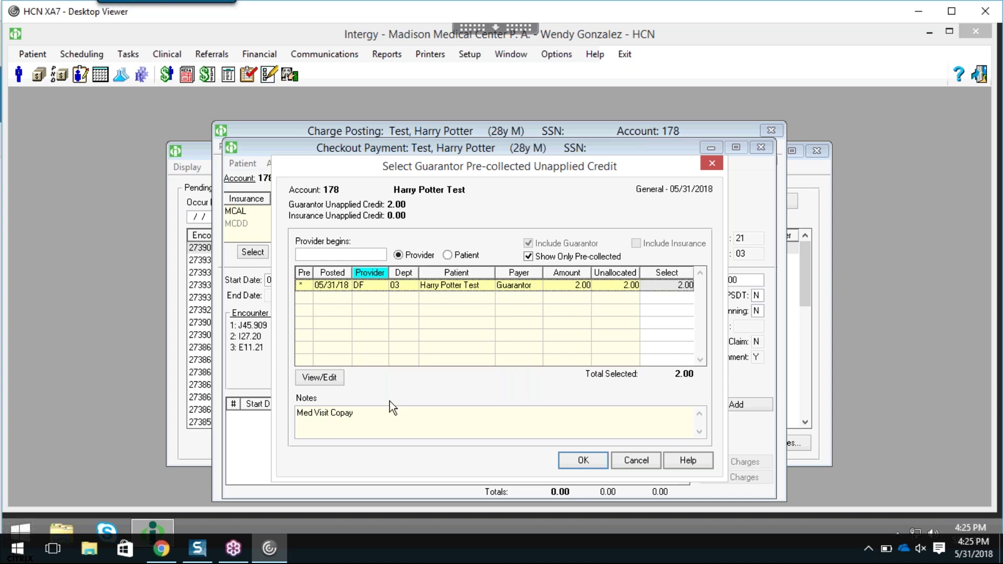
drag(371, 420, 290, 412)
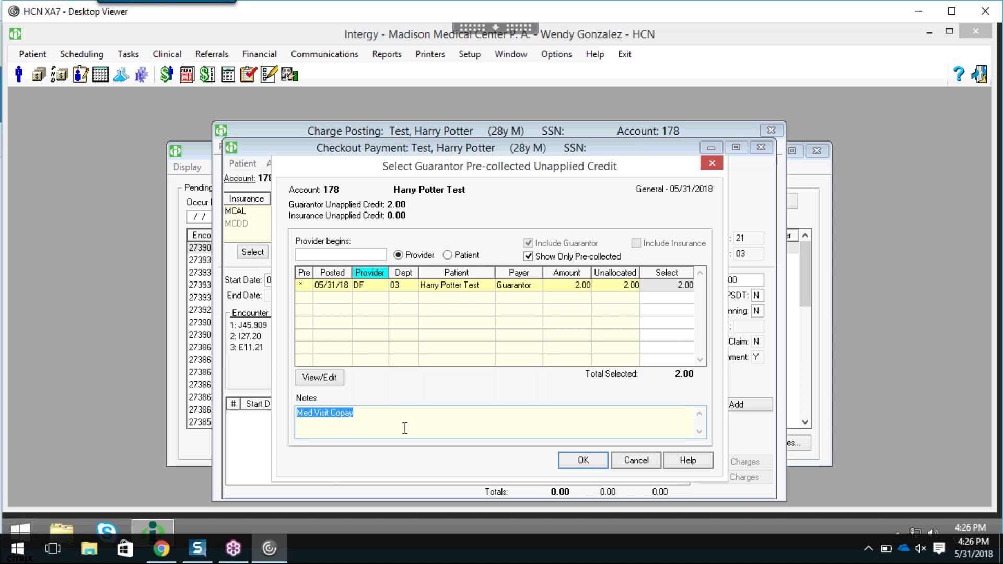
click(600, 461)
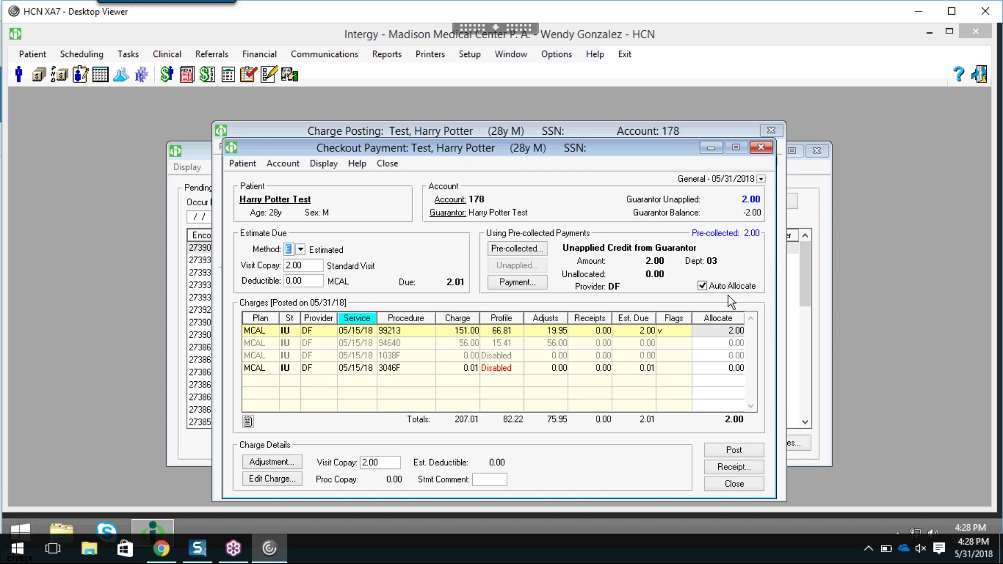
- Turn off Auto Allocate, allocate 2.00 to the 99213 charge, and post the payment
click(723, 289)
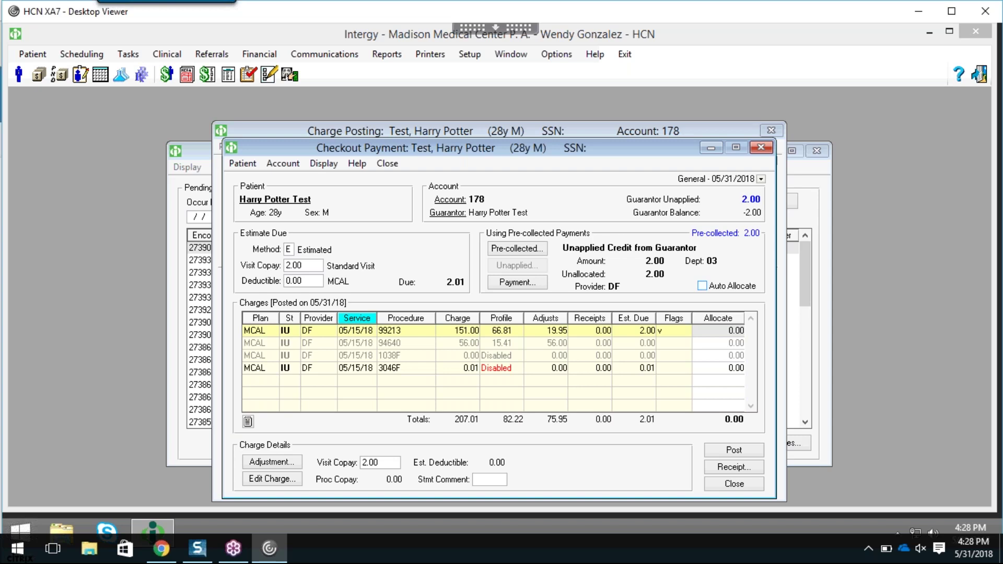
click(702, 285)
click(702, 287)
click(726, 335)
text(2.00)
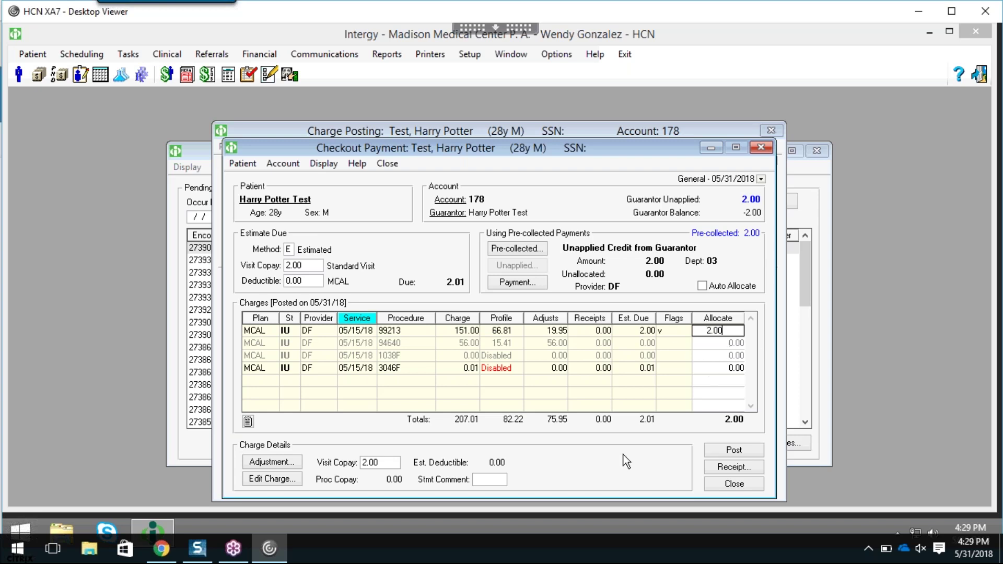
click(745, 453)
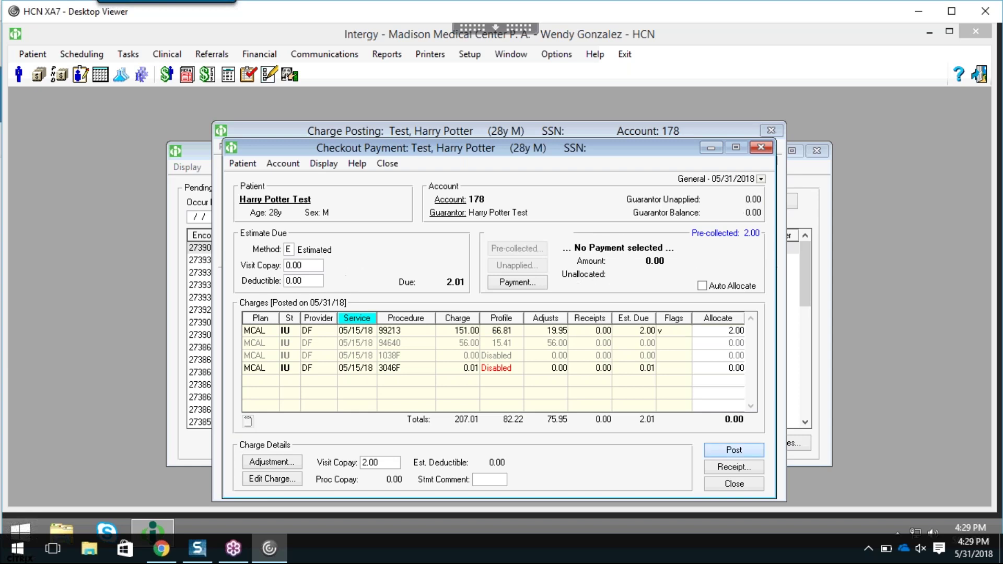
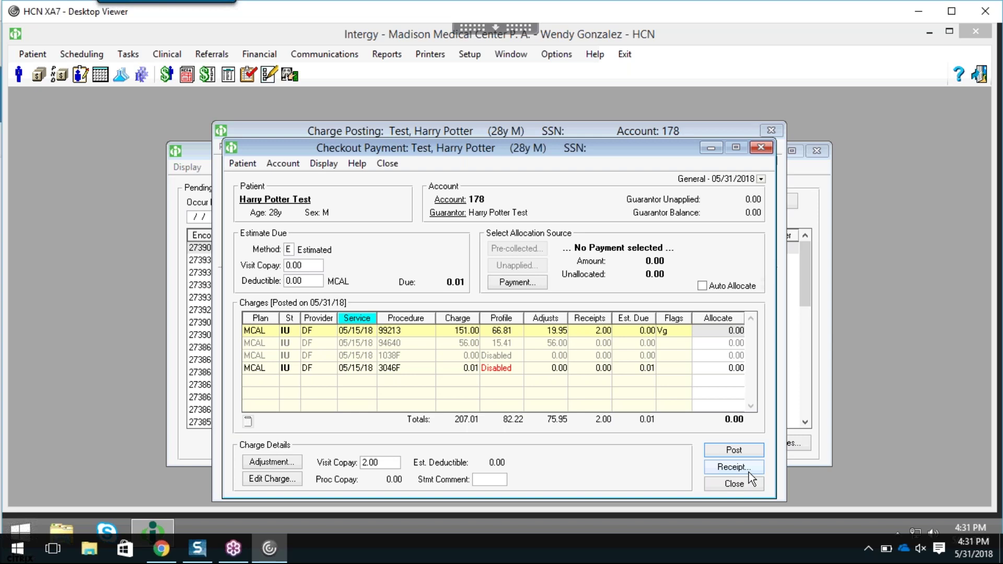
- Run the guarantor receipt for post date 05/31/2018 in the preview window and examine its transactions, payment and account balances
click(748, 472)
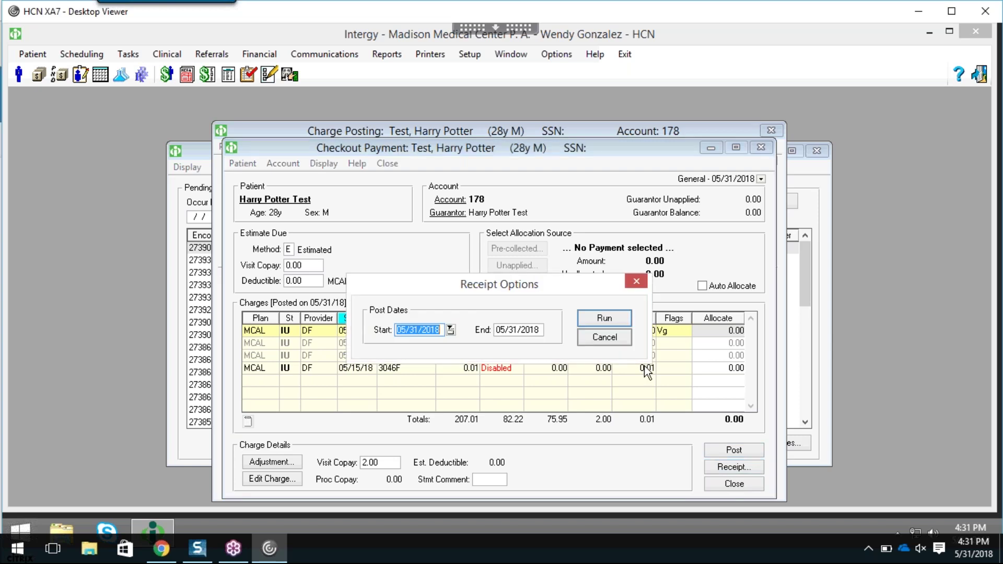
click(606, 320)
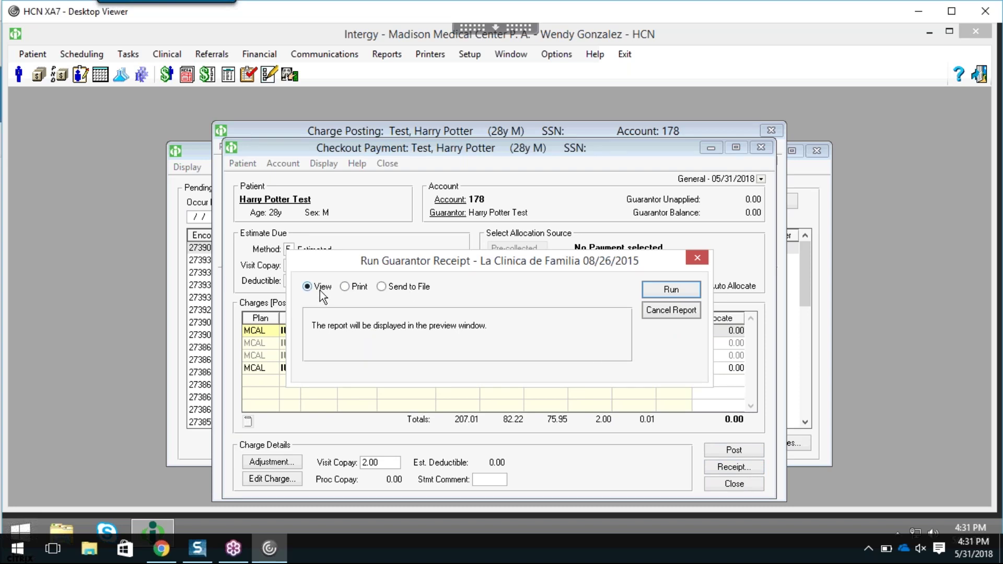
click(661, 287)
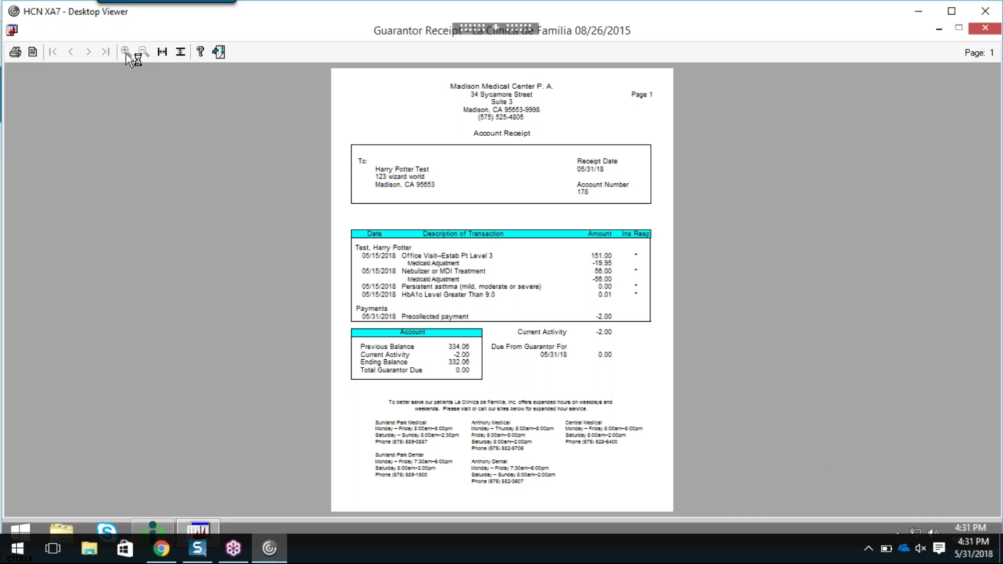
click(126, 52)
click(125, 51)
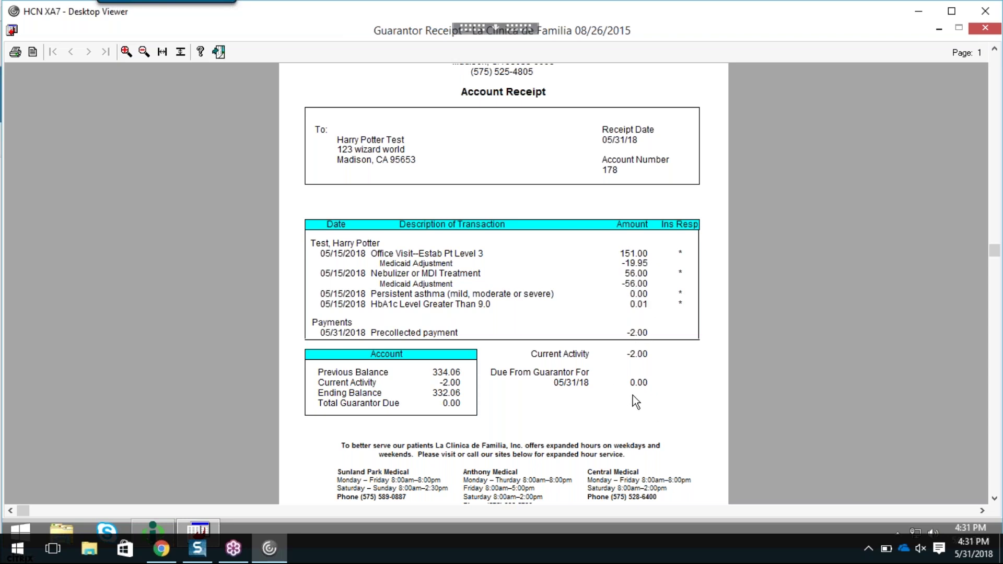
click(995, 499)
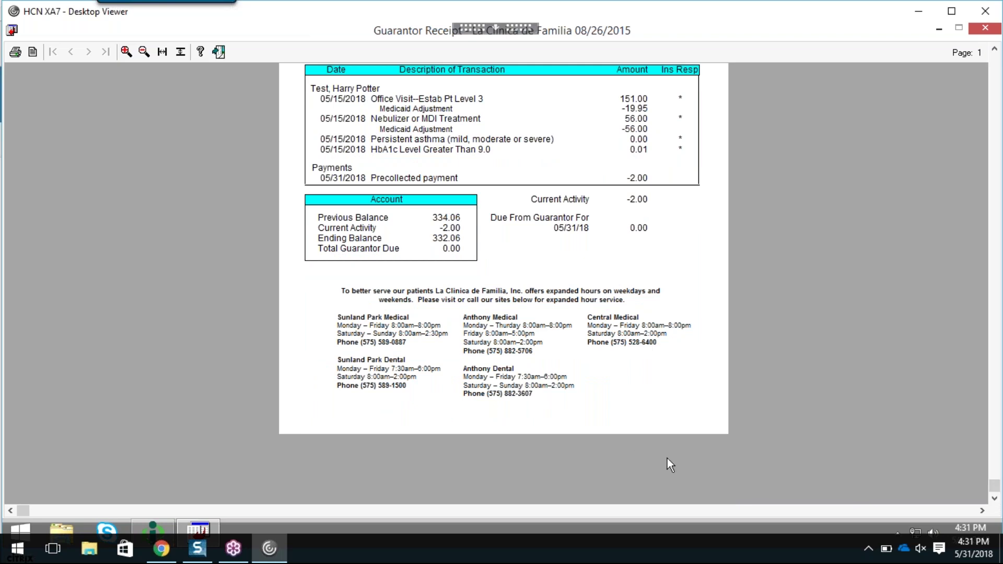
click(219, 52)
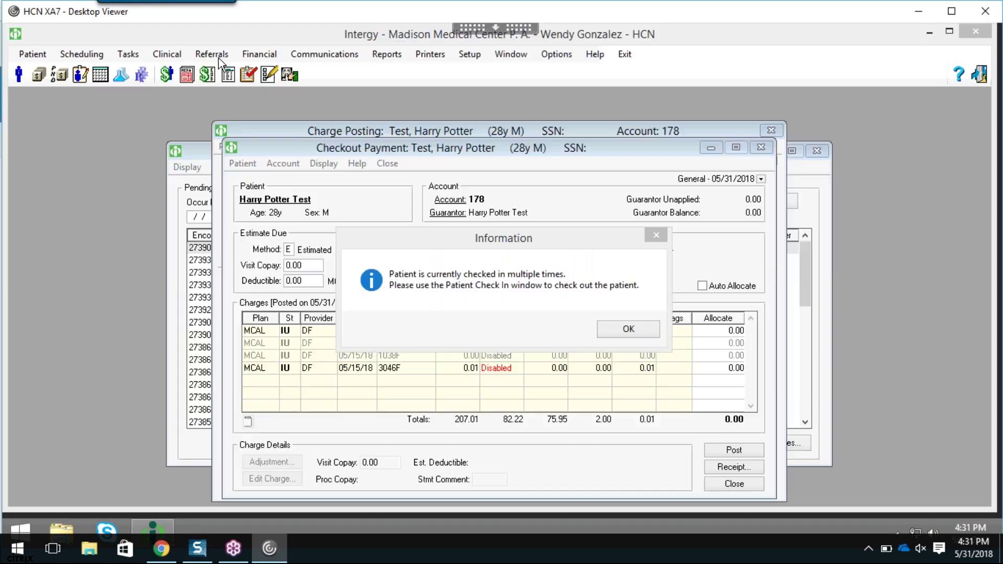
- Dismiss the multiple check-in notice, close Pending Charges, and select the General journal dated 05/31/2018 in Journal Management
click(651, 334)
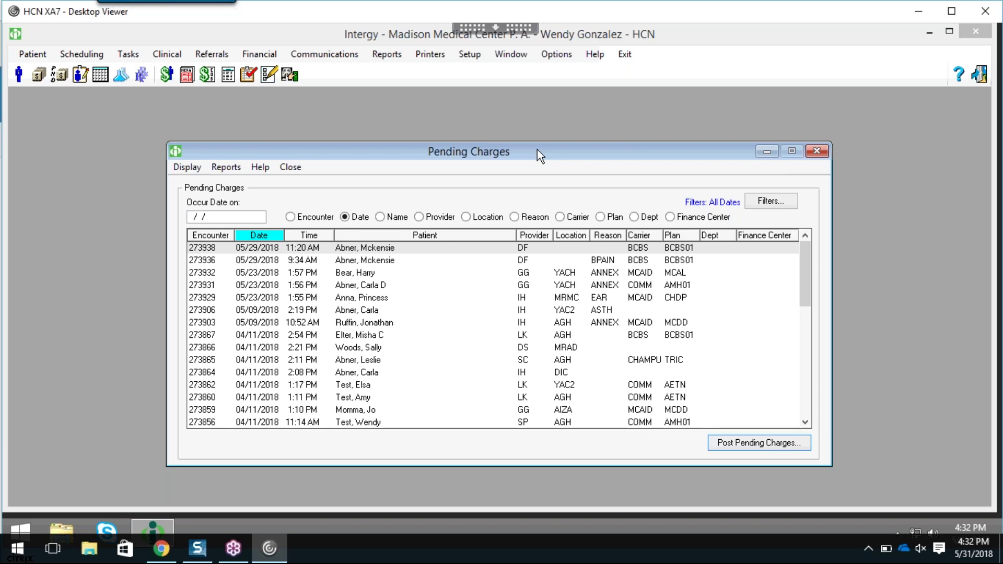
click(824, 151)
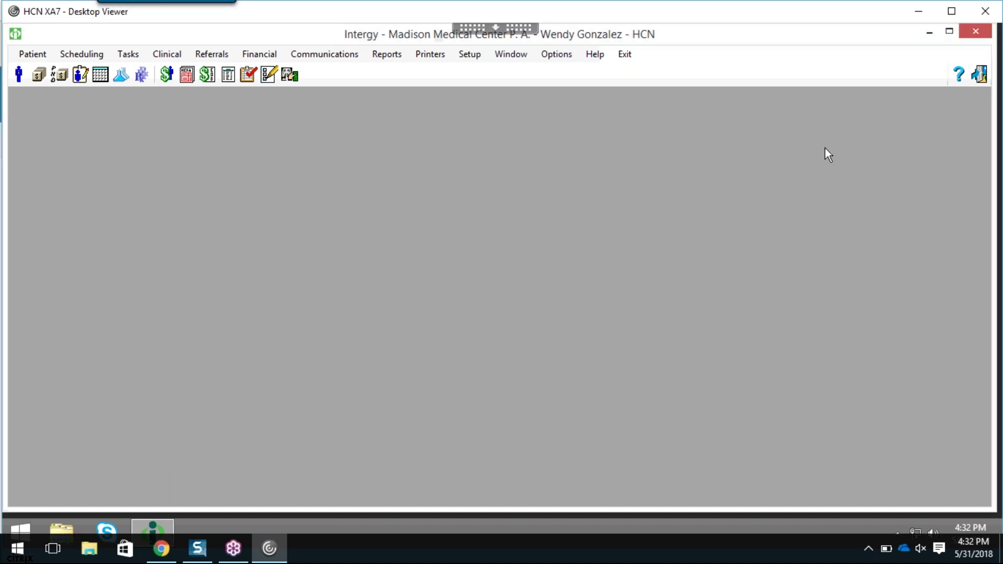
click(266, 56)
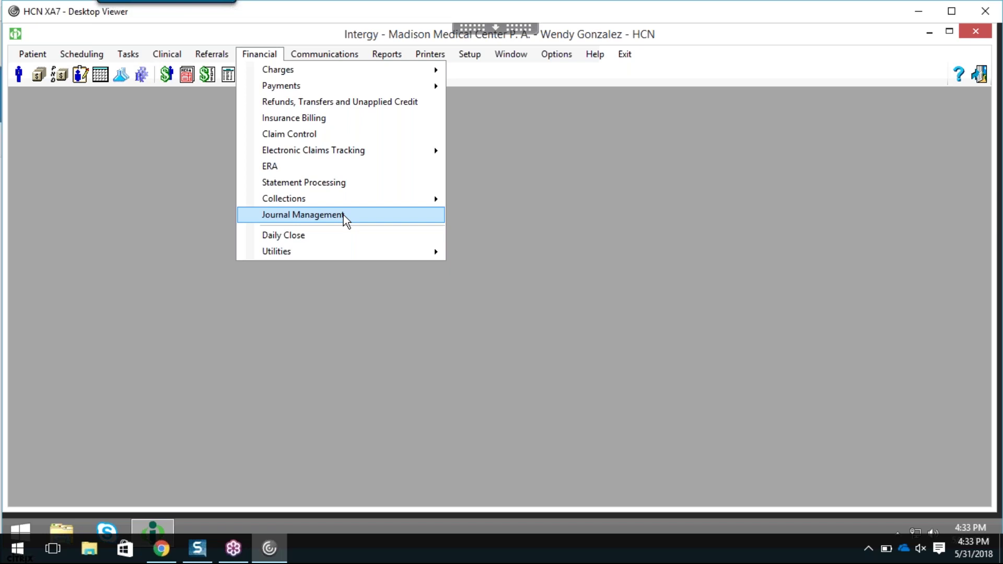
click(343, 215)
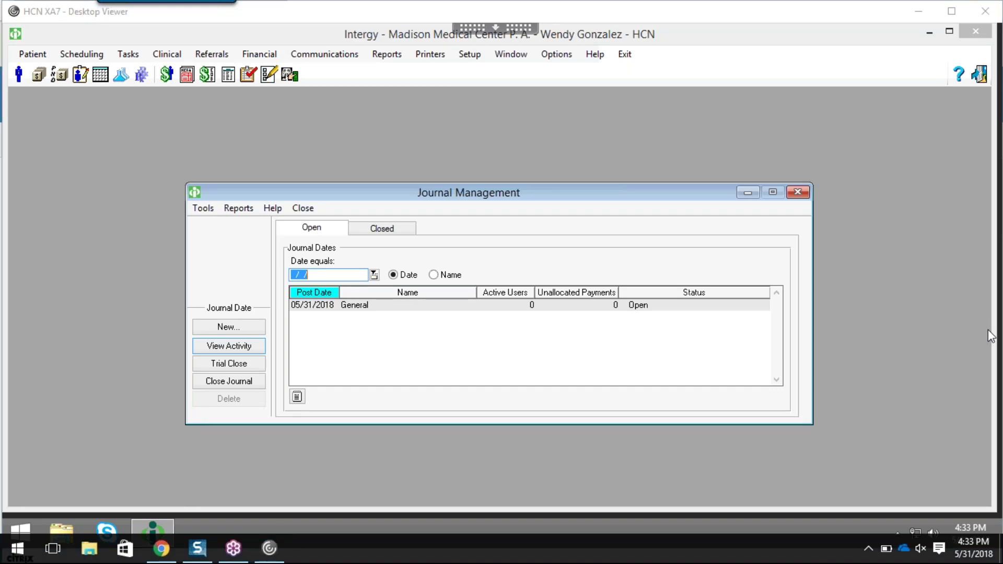
click(393, 306)
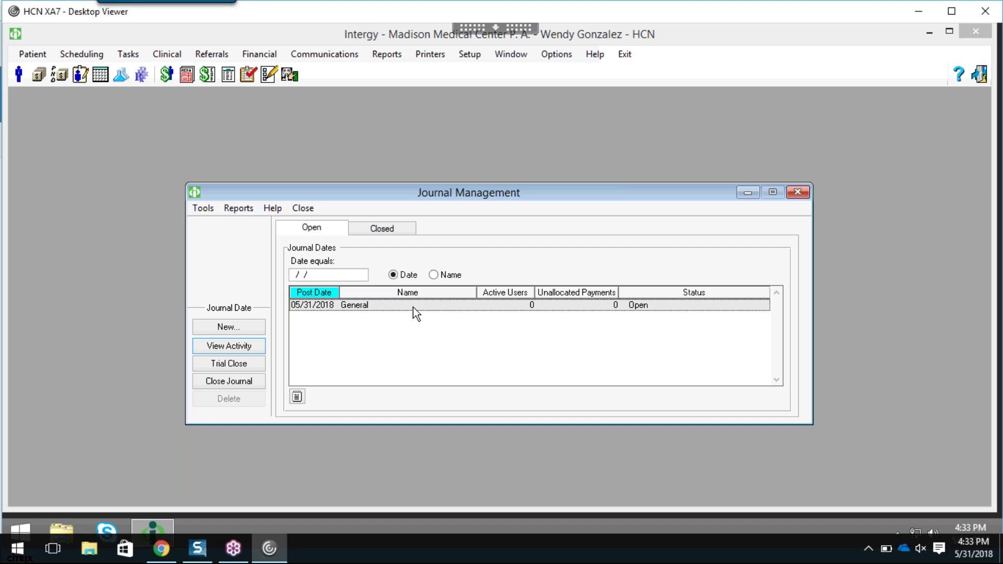
click(208, 209)
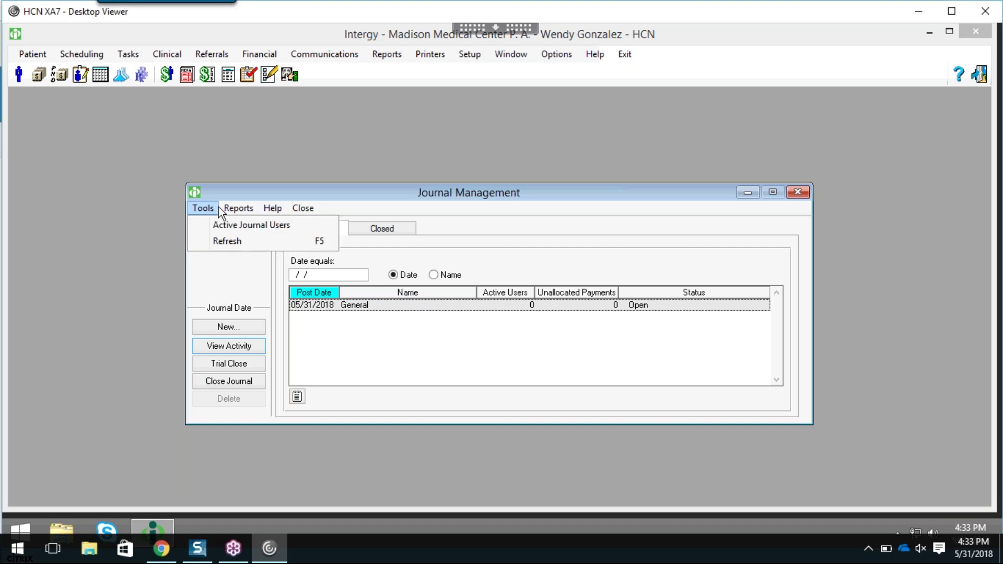
mouse_move(230, 208)
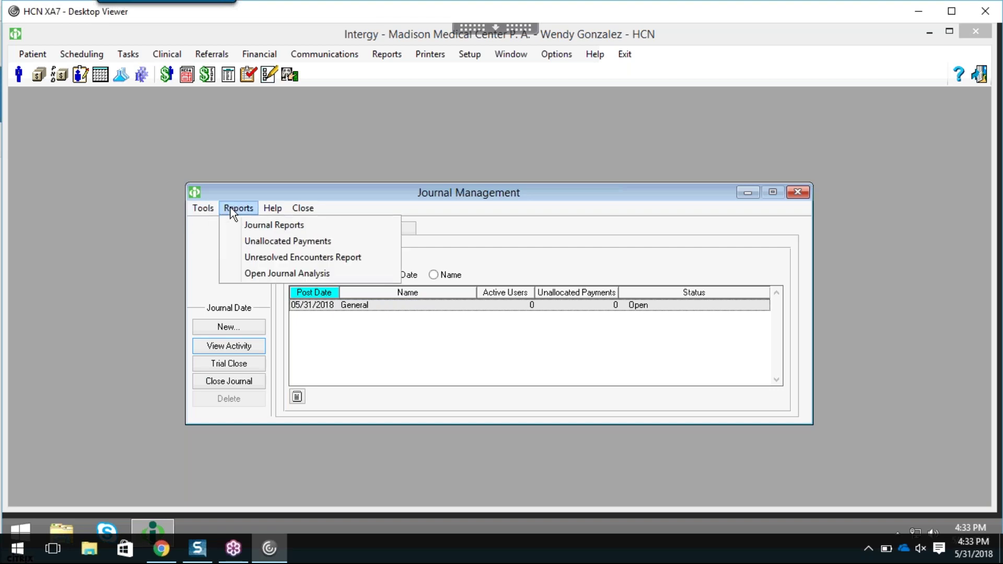
click(250, 227)
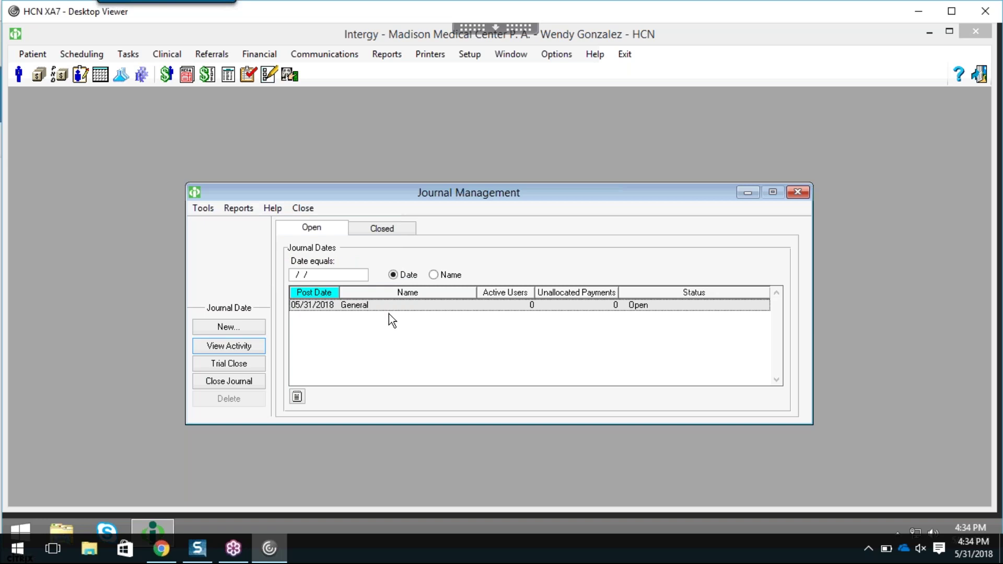
click(236, 212)
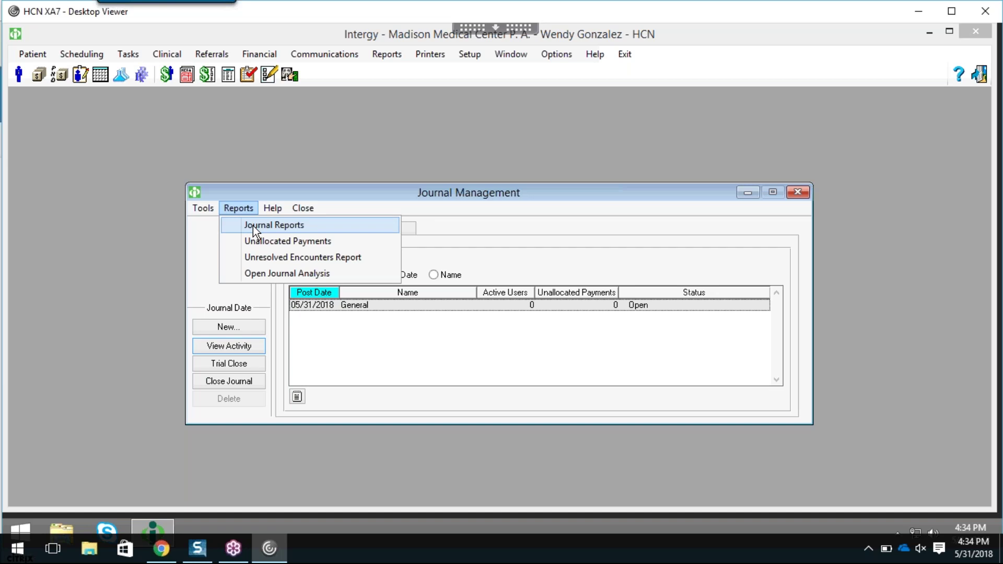
click(653, 201)
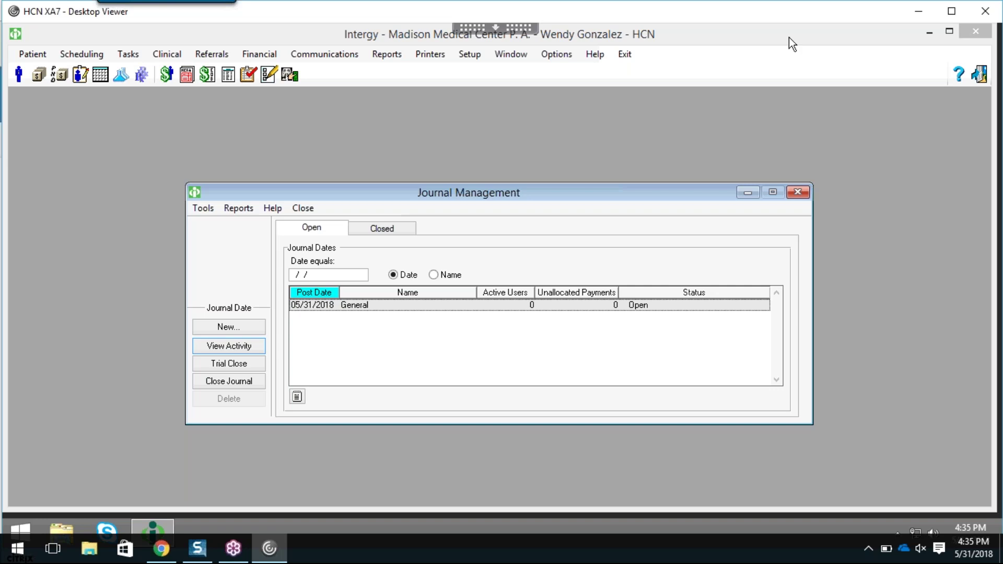
- Set up the General journal's reports for all post users, sorted by Post User
click(246, 210)
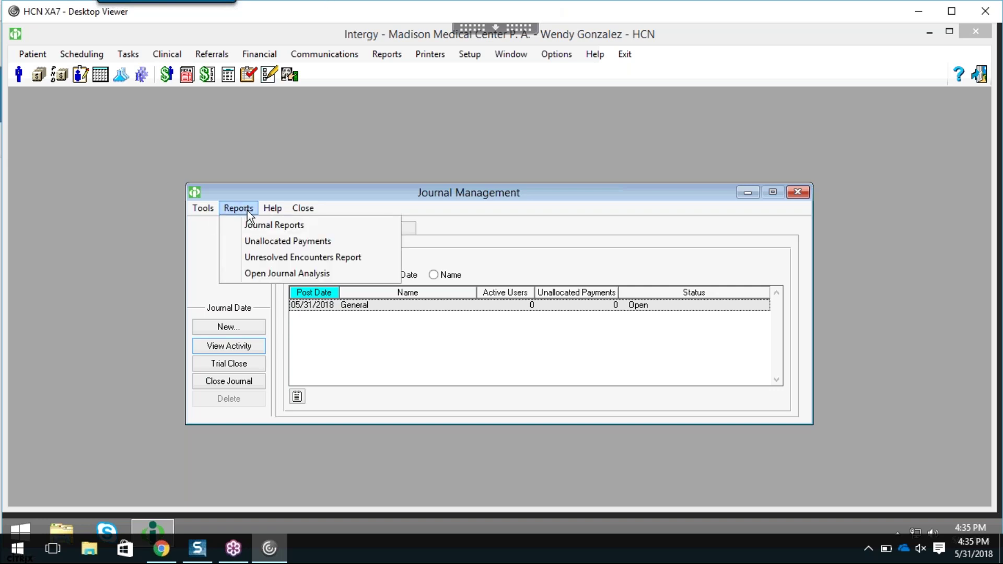
click(271, 225)
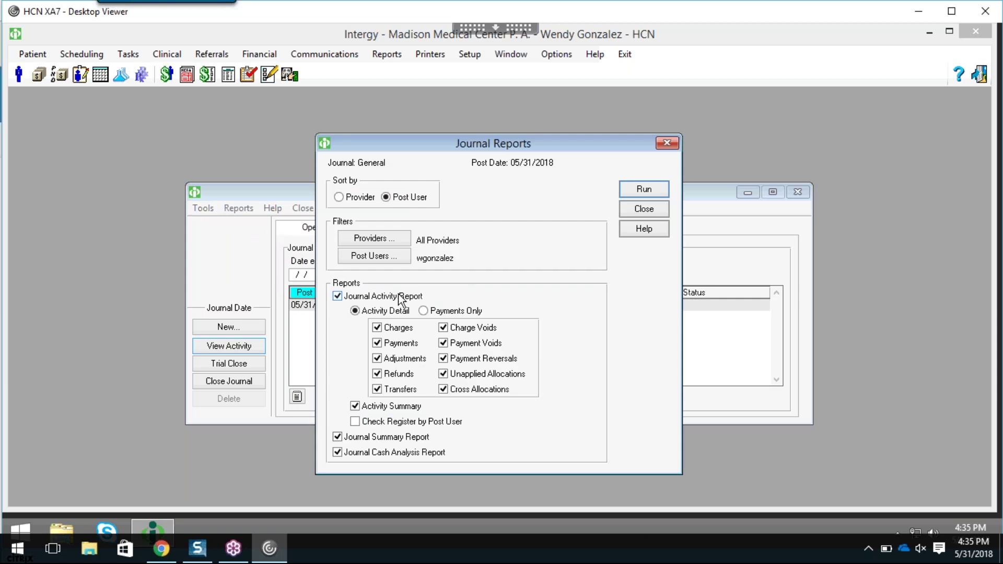
click(397, 255)
click(553, 295)
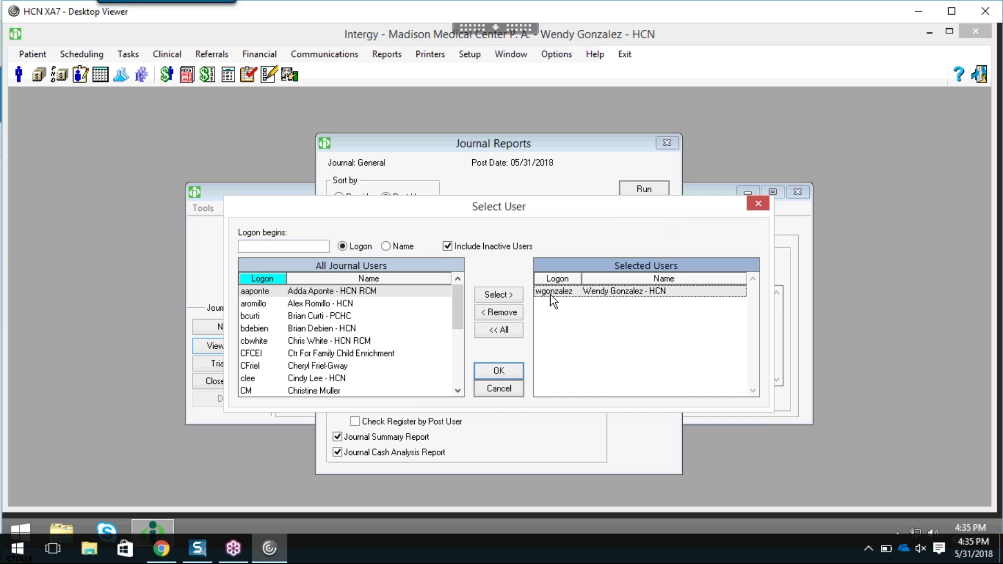
click(499, 331)
click(499, 371)
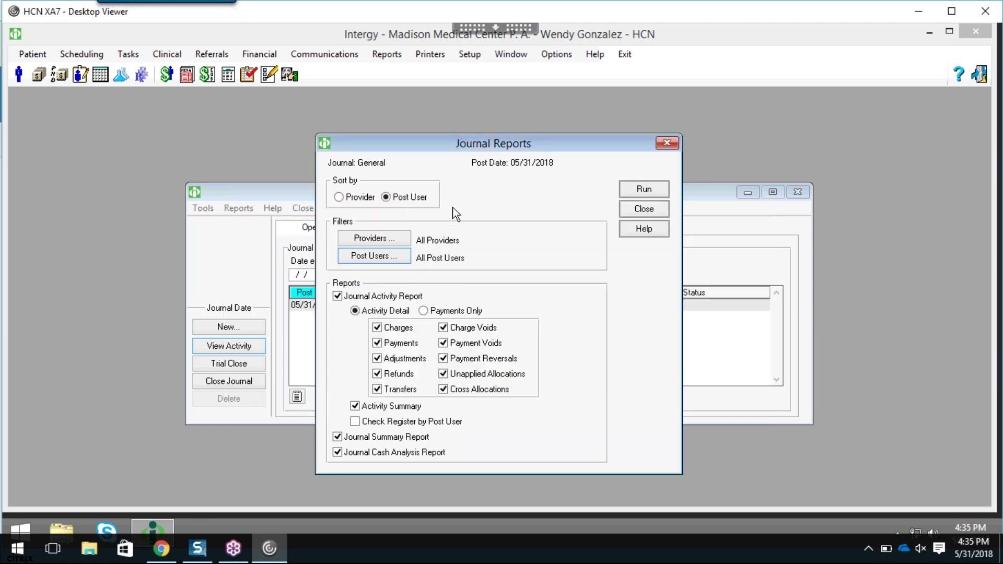
click(400, 199)
- Preview the Journal Activity Report and examine its charges, adjustments, payment allocations and the deposit breakdown in the Activity Summary
click(645, 190)
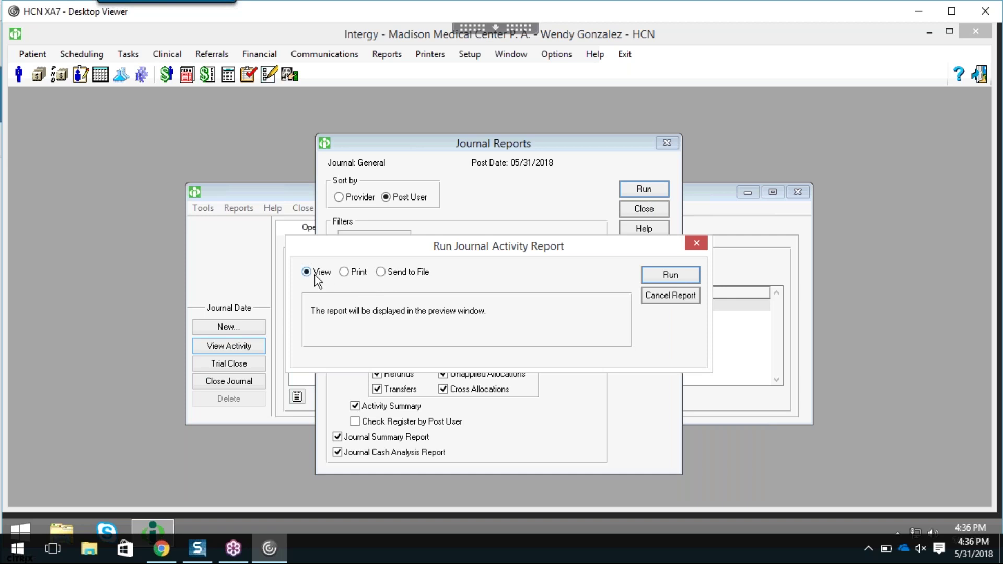
click(666, 278)
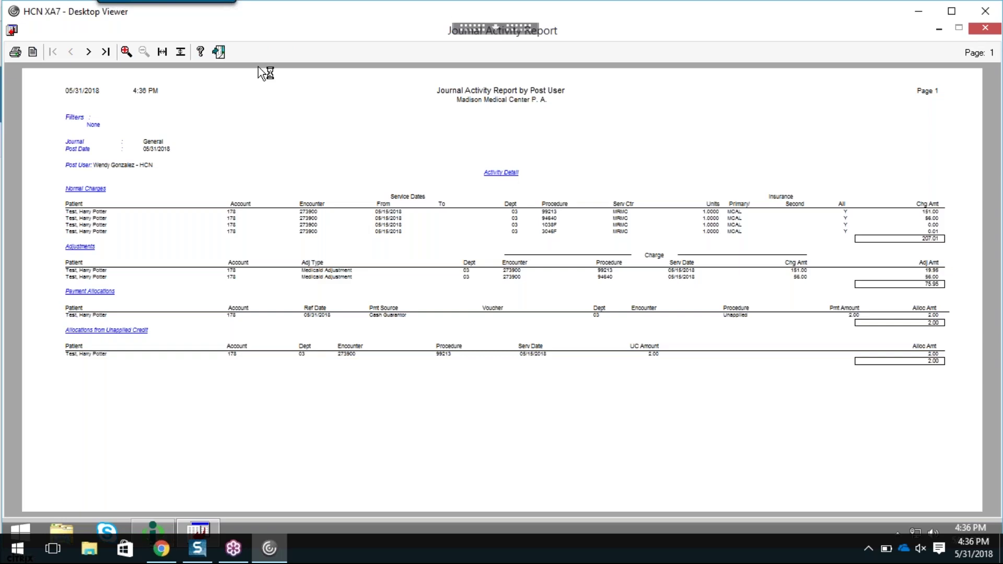
click(125, 52)
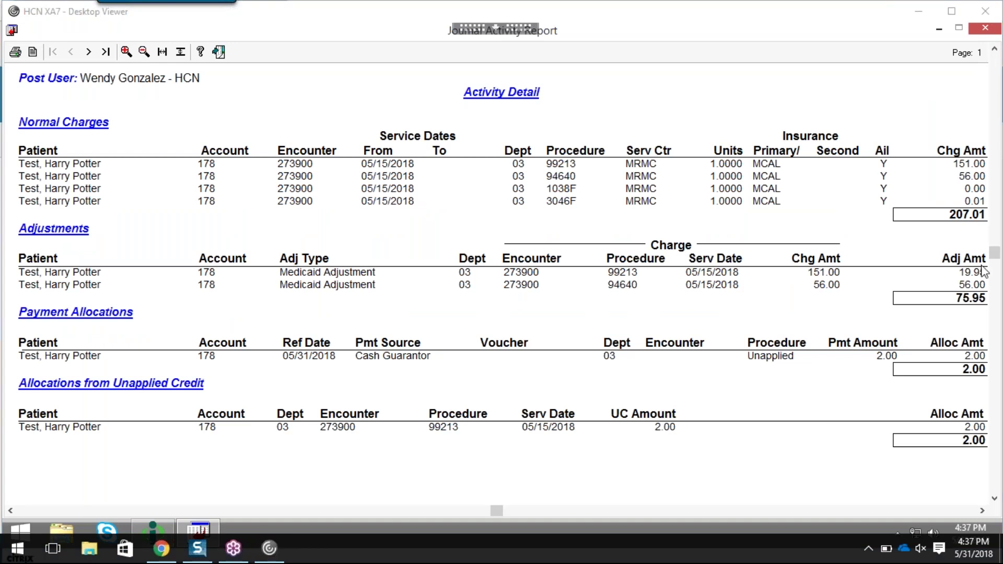
click(994, 50)
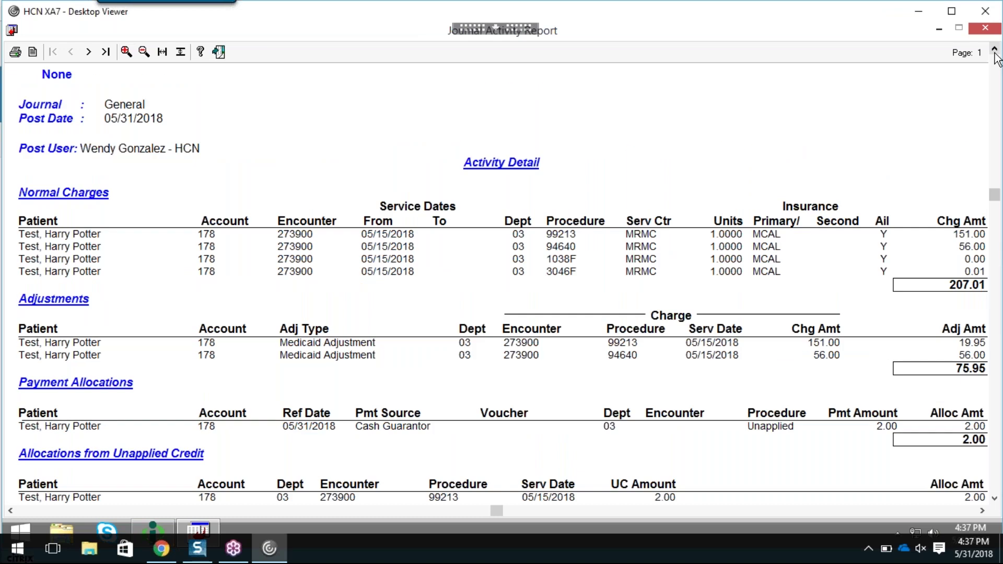
click(994, 51)
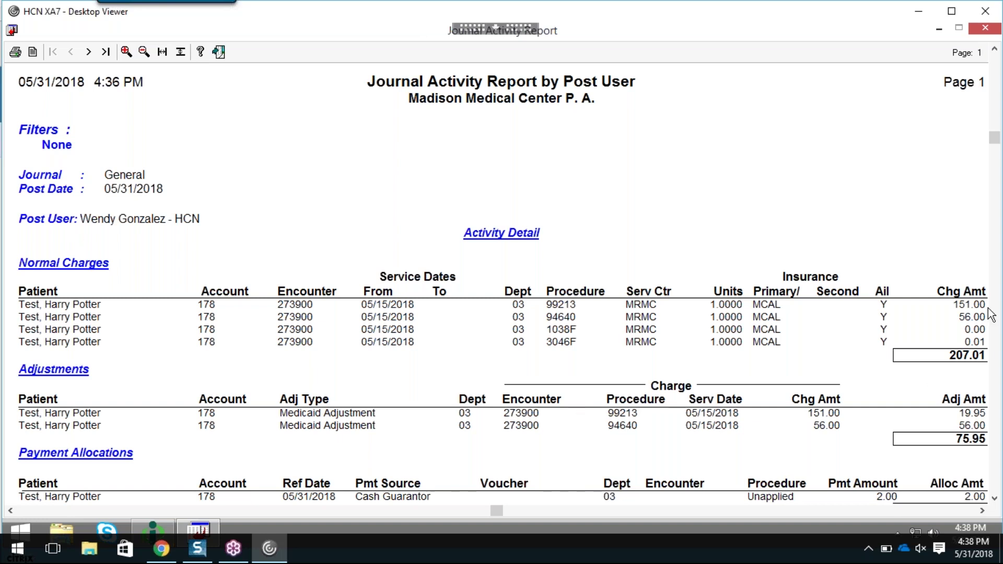
click(994, 498)
click(994, 497)
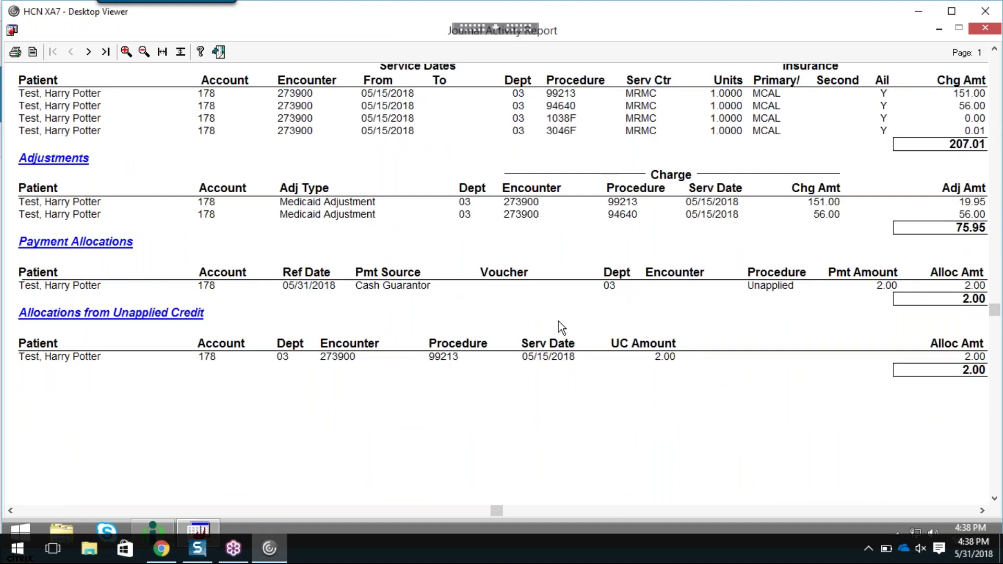
click(89, 53)
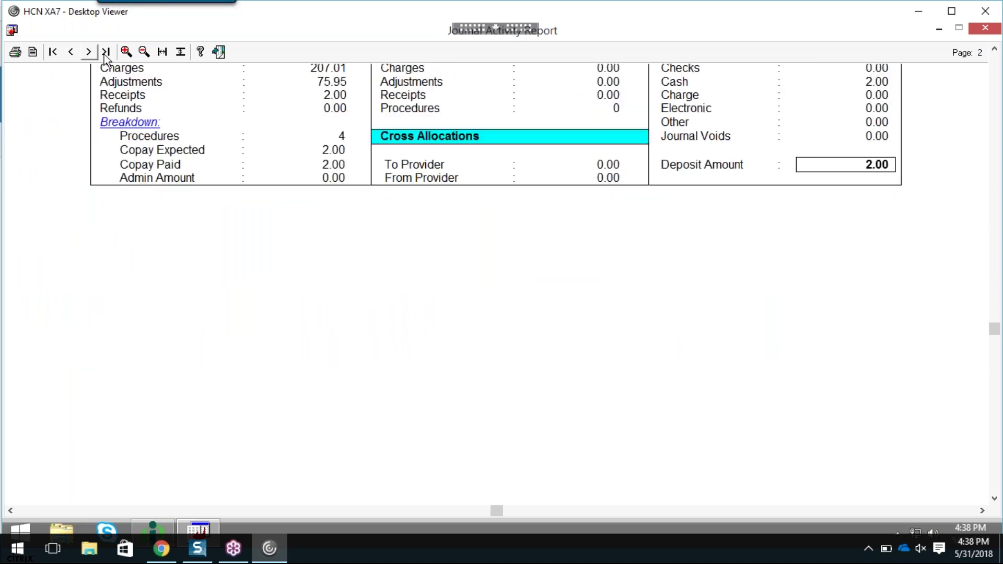
click(994, 48)
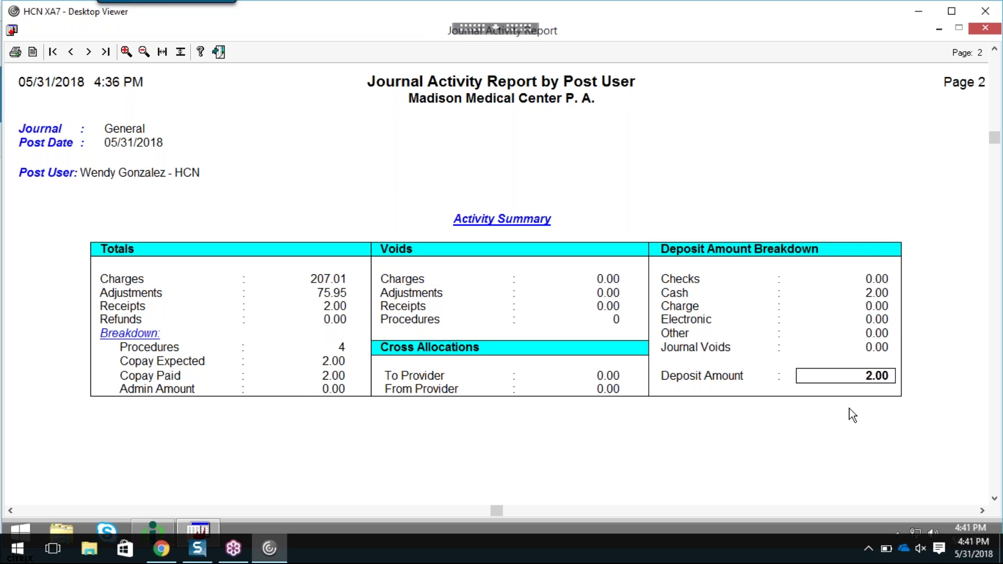
click(219, 52)
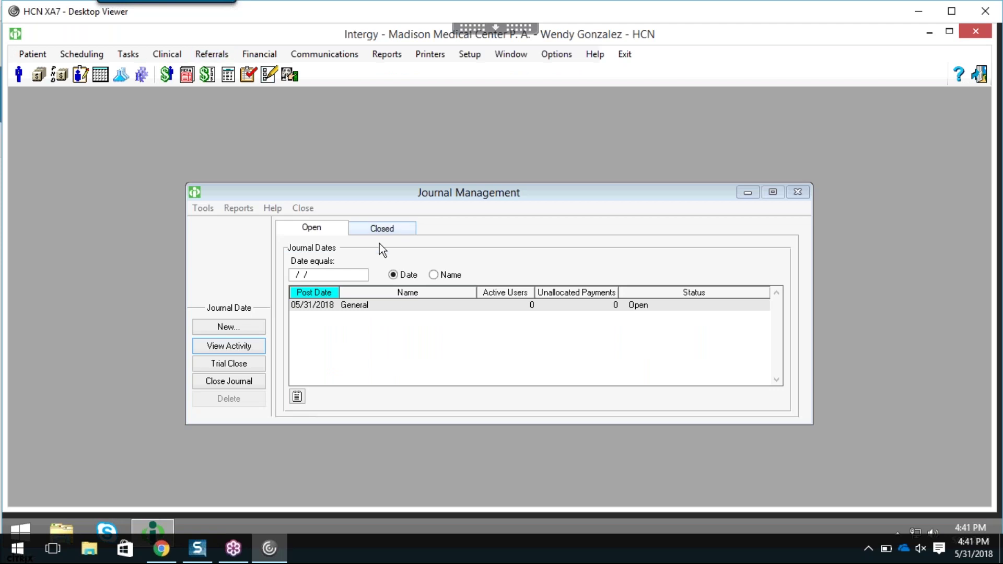
- View the financial activity of the General 05/31/2018 journal and examine the 3046F HbA1c charge entry
click(238, 208)
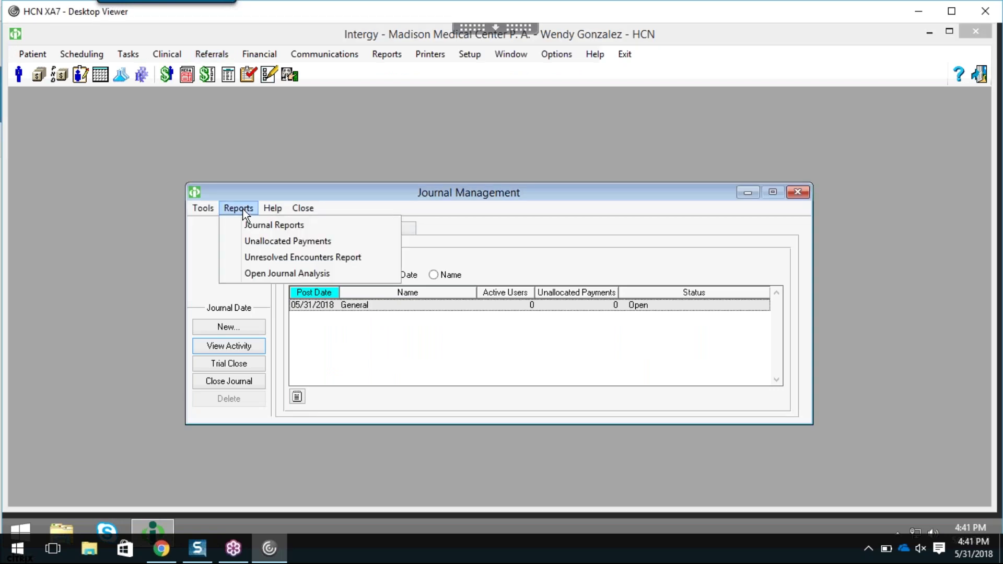
click(274, 225)
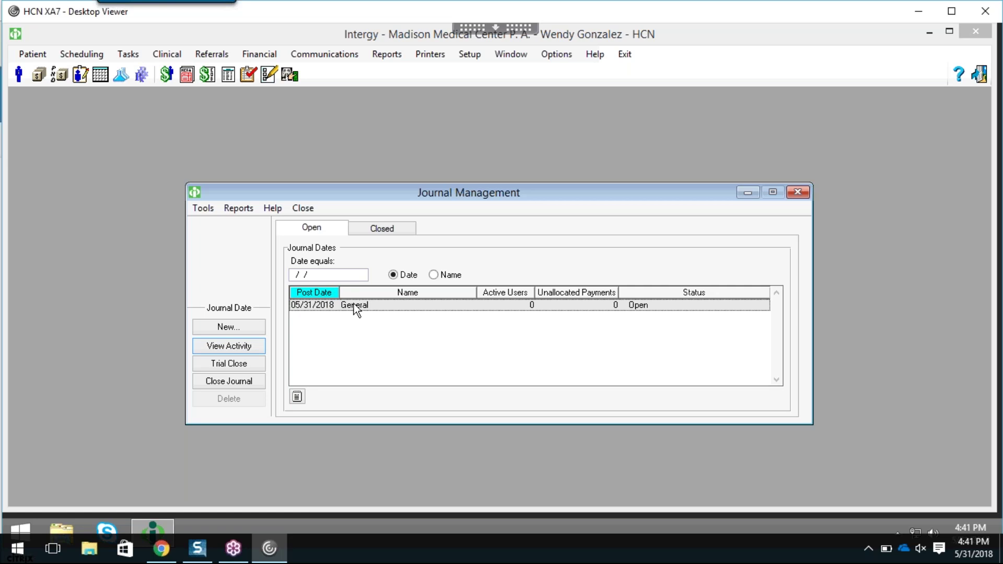
click(226, 347)
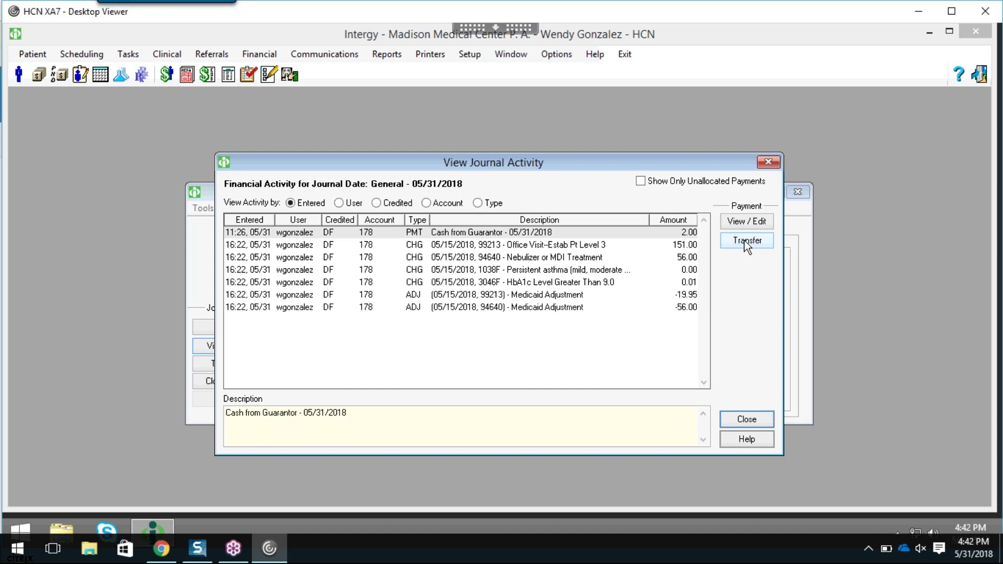
click(487, 285)
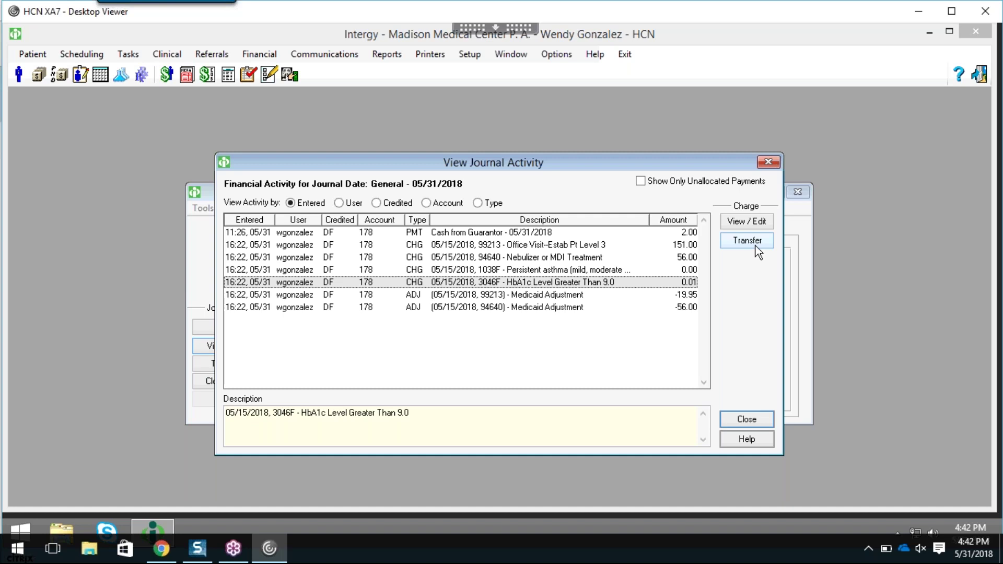
click(768, 162)
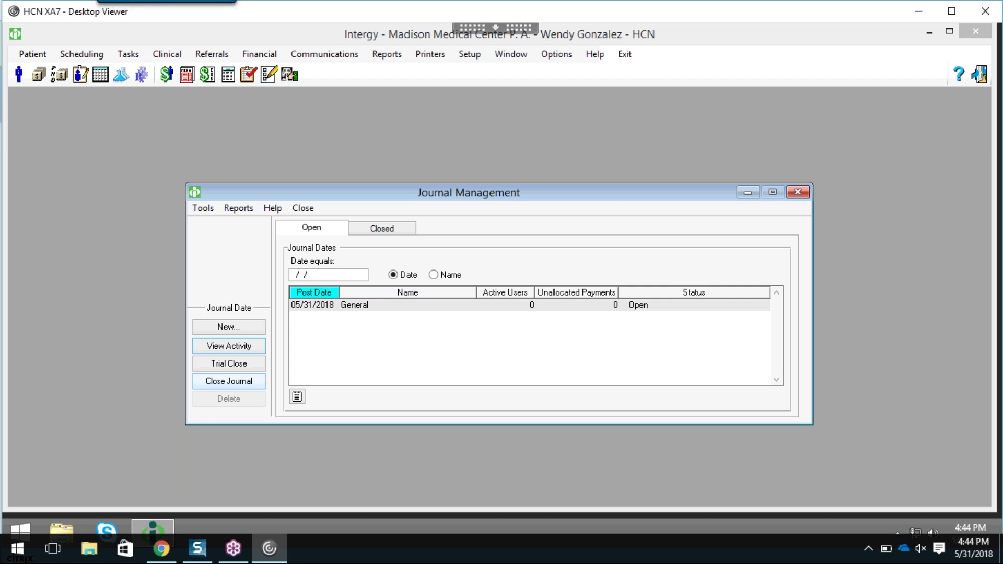
- Try to close the General journal dated 05/31/2018, cancelling its Journal Activity Report
click(365, 304)
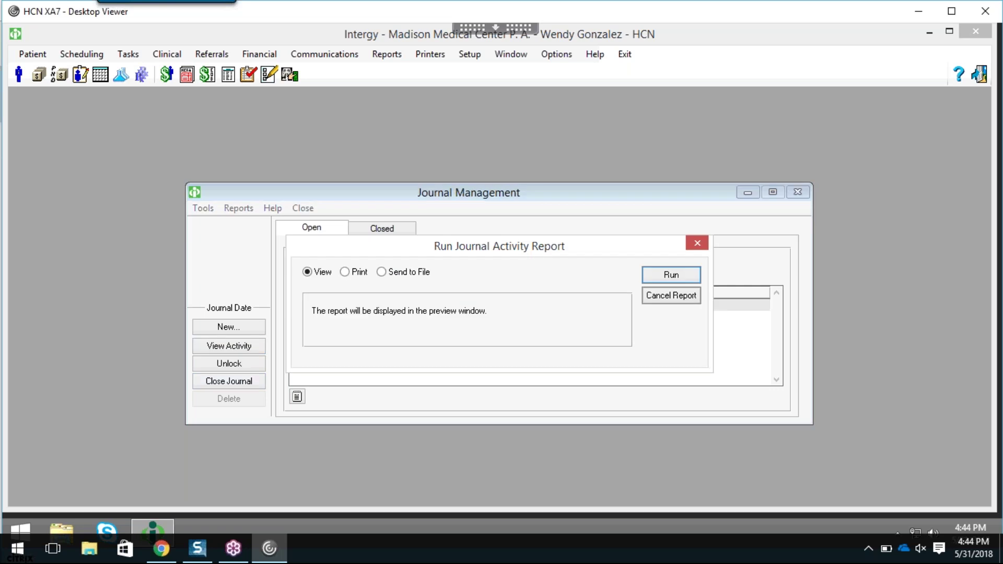
click(662, 302)
click(566, 333)
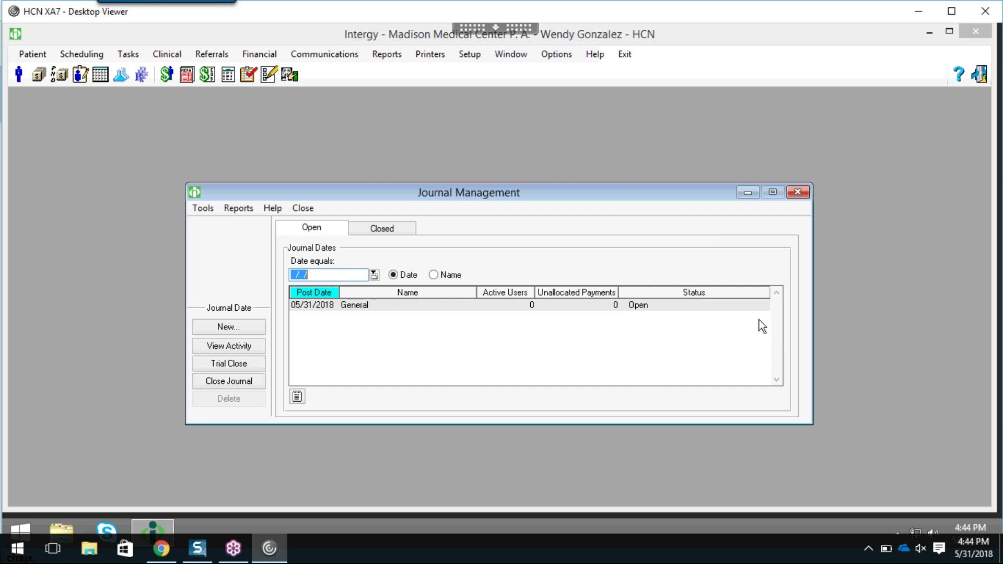